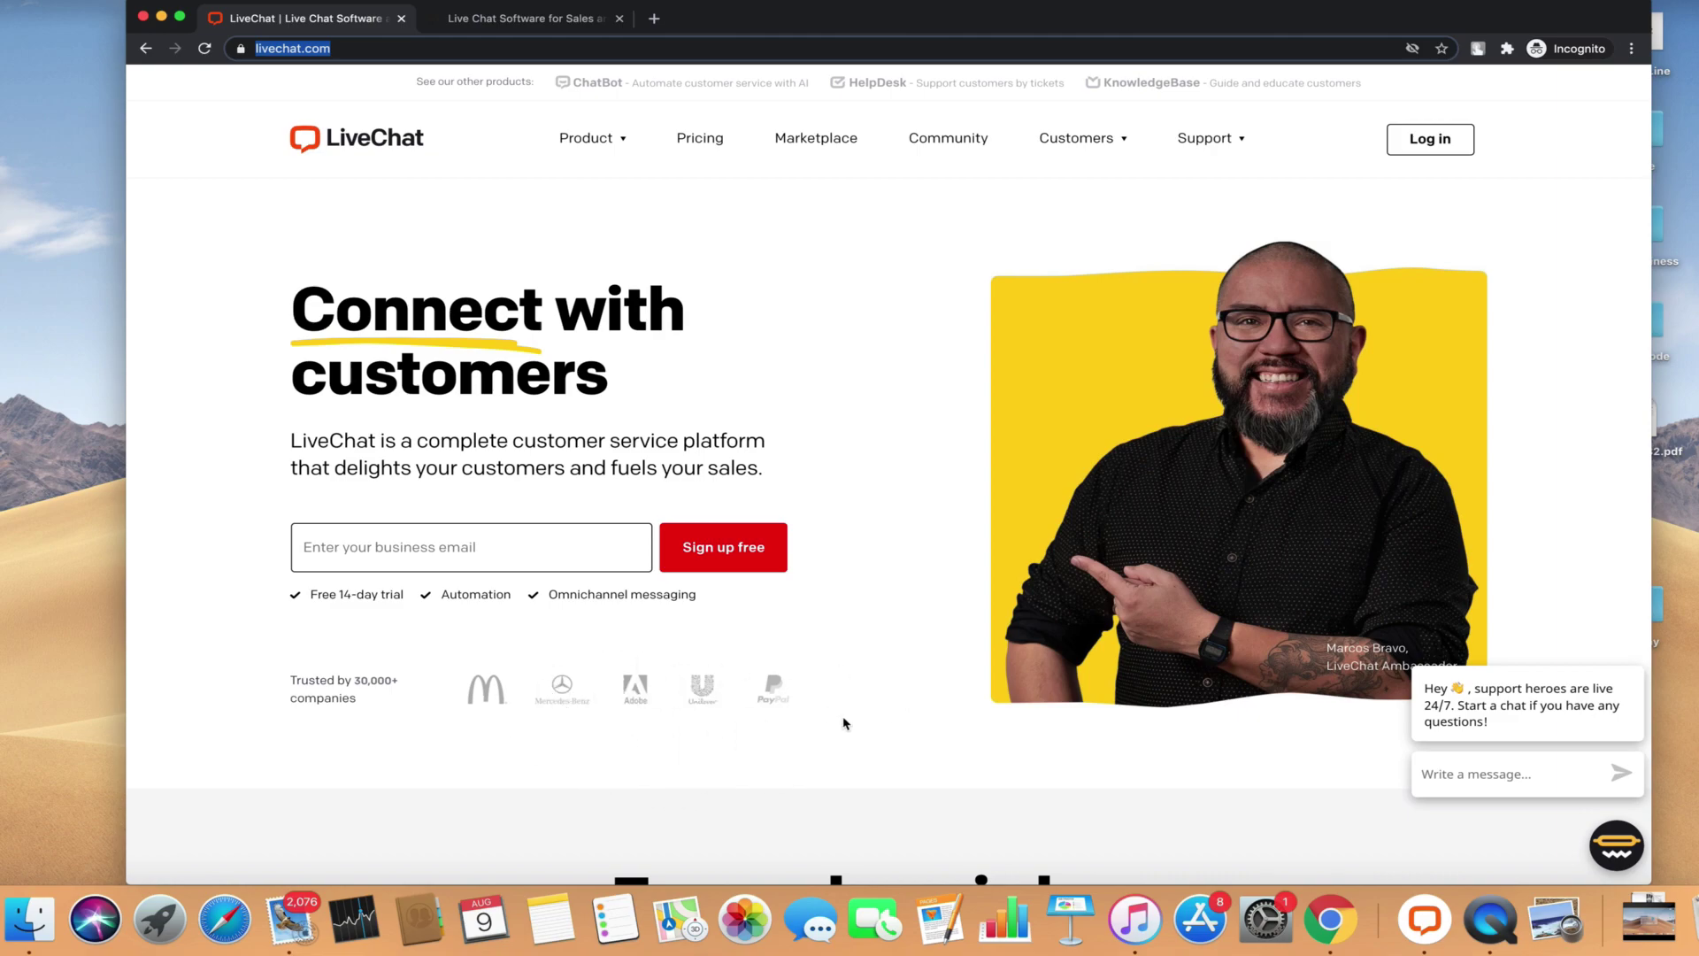
Focus the business email field on LiveChat's free sign-up, then bring up Olark's homepage
click(563, 538)
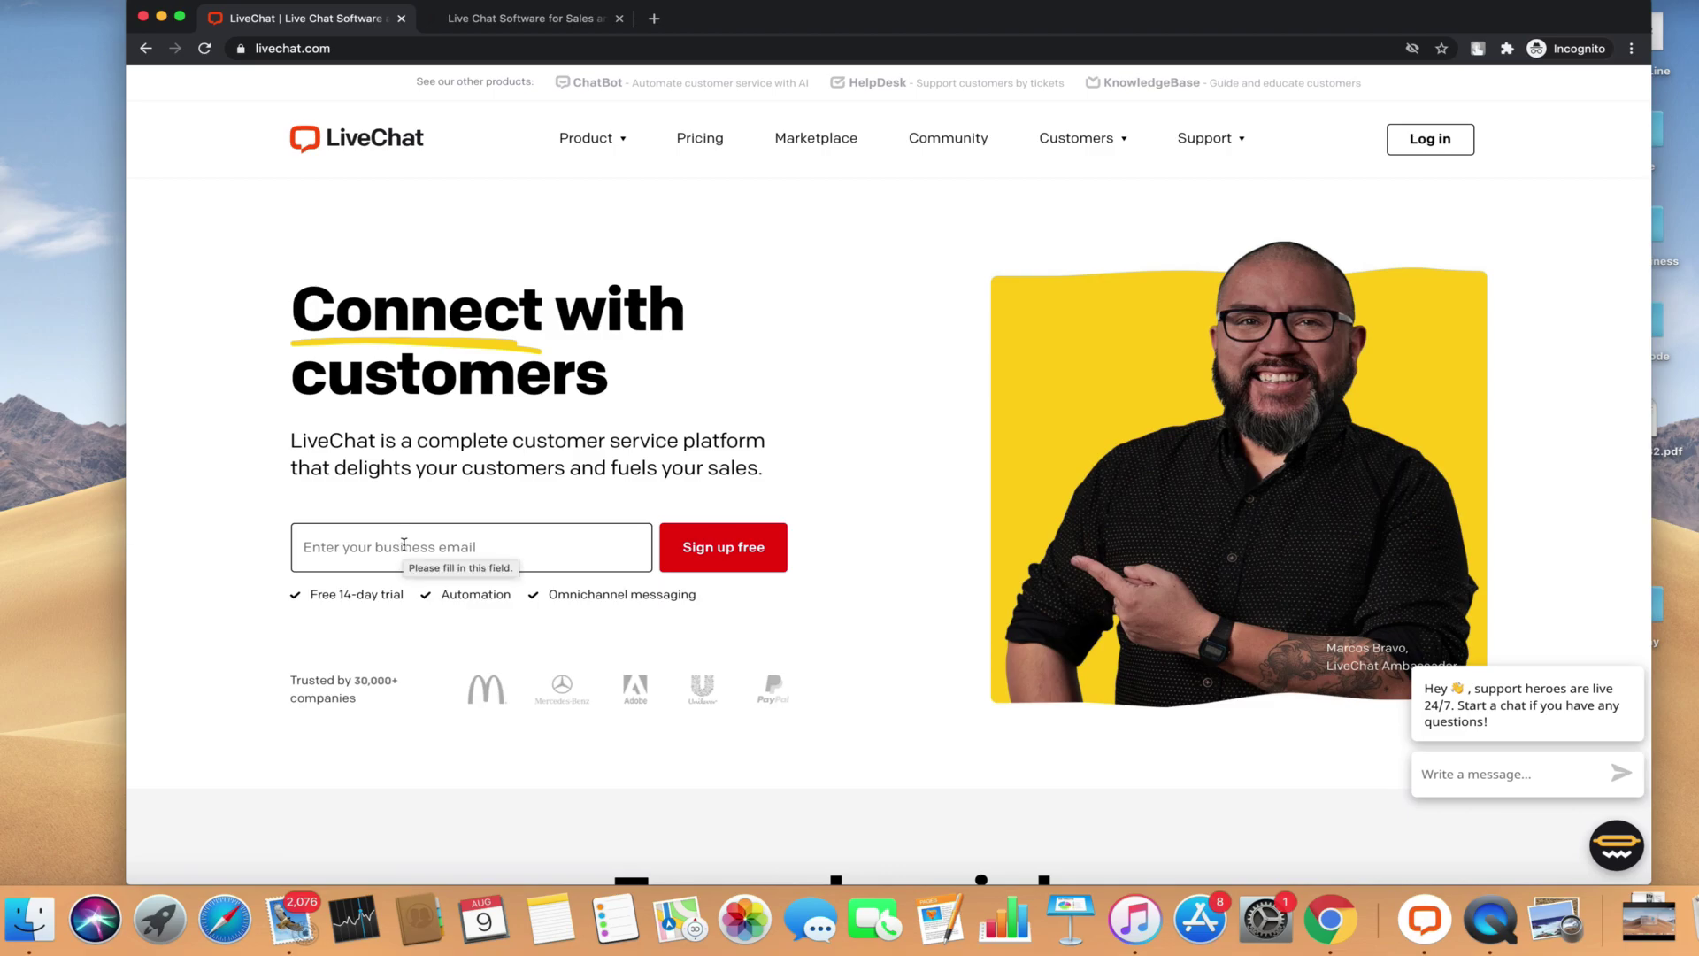
key(ctrl+Tab)
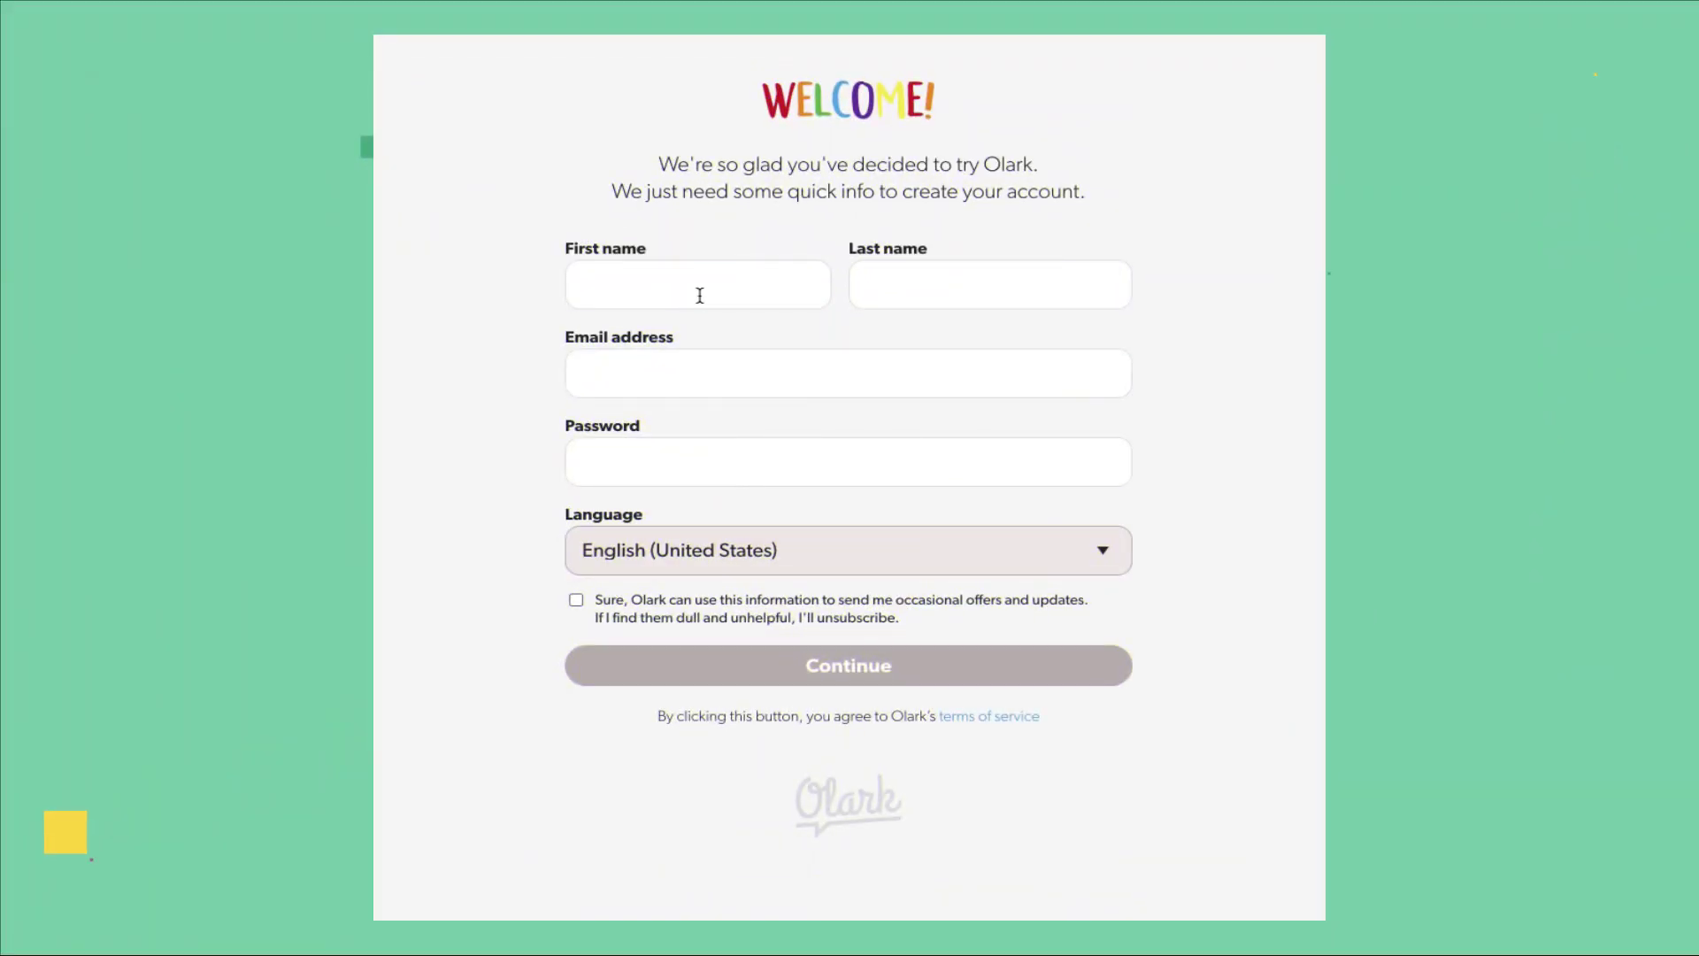
Complete Olark's Welcome form with first name, last name, email and password, and submit it
click(699, 292)
text(The)
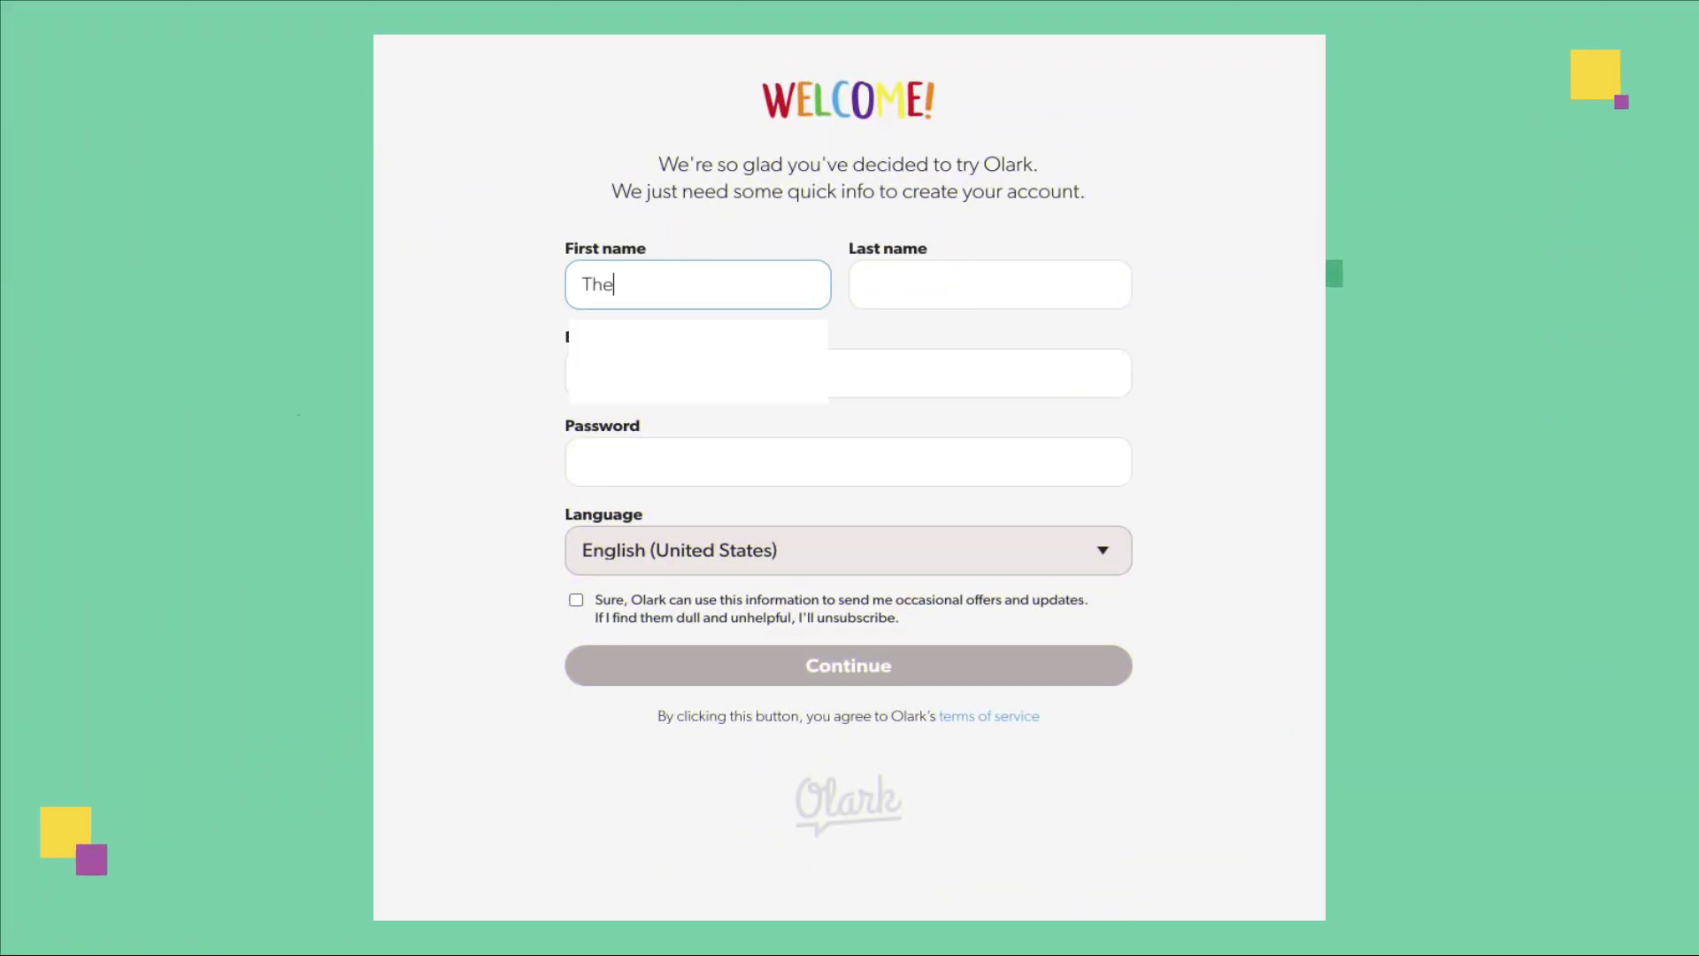
text(AppleGoogle)
key(Tab)
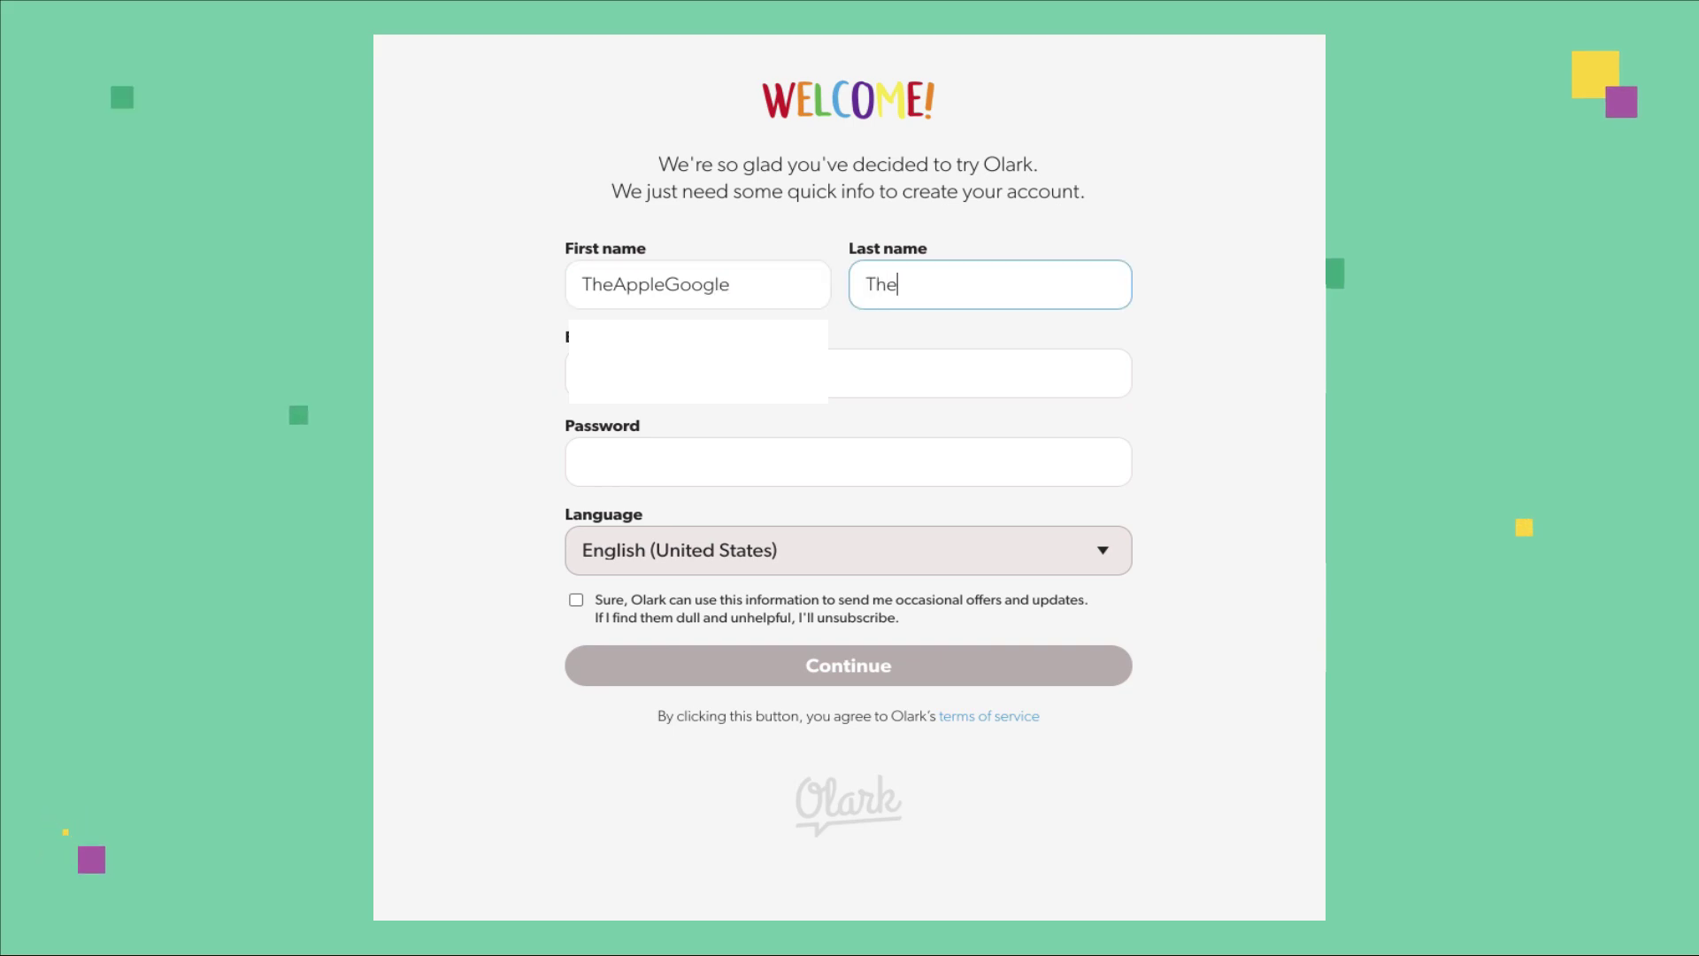
text(TheAppleGoogle)
key(Tab)
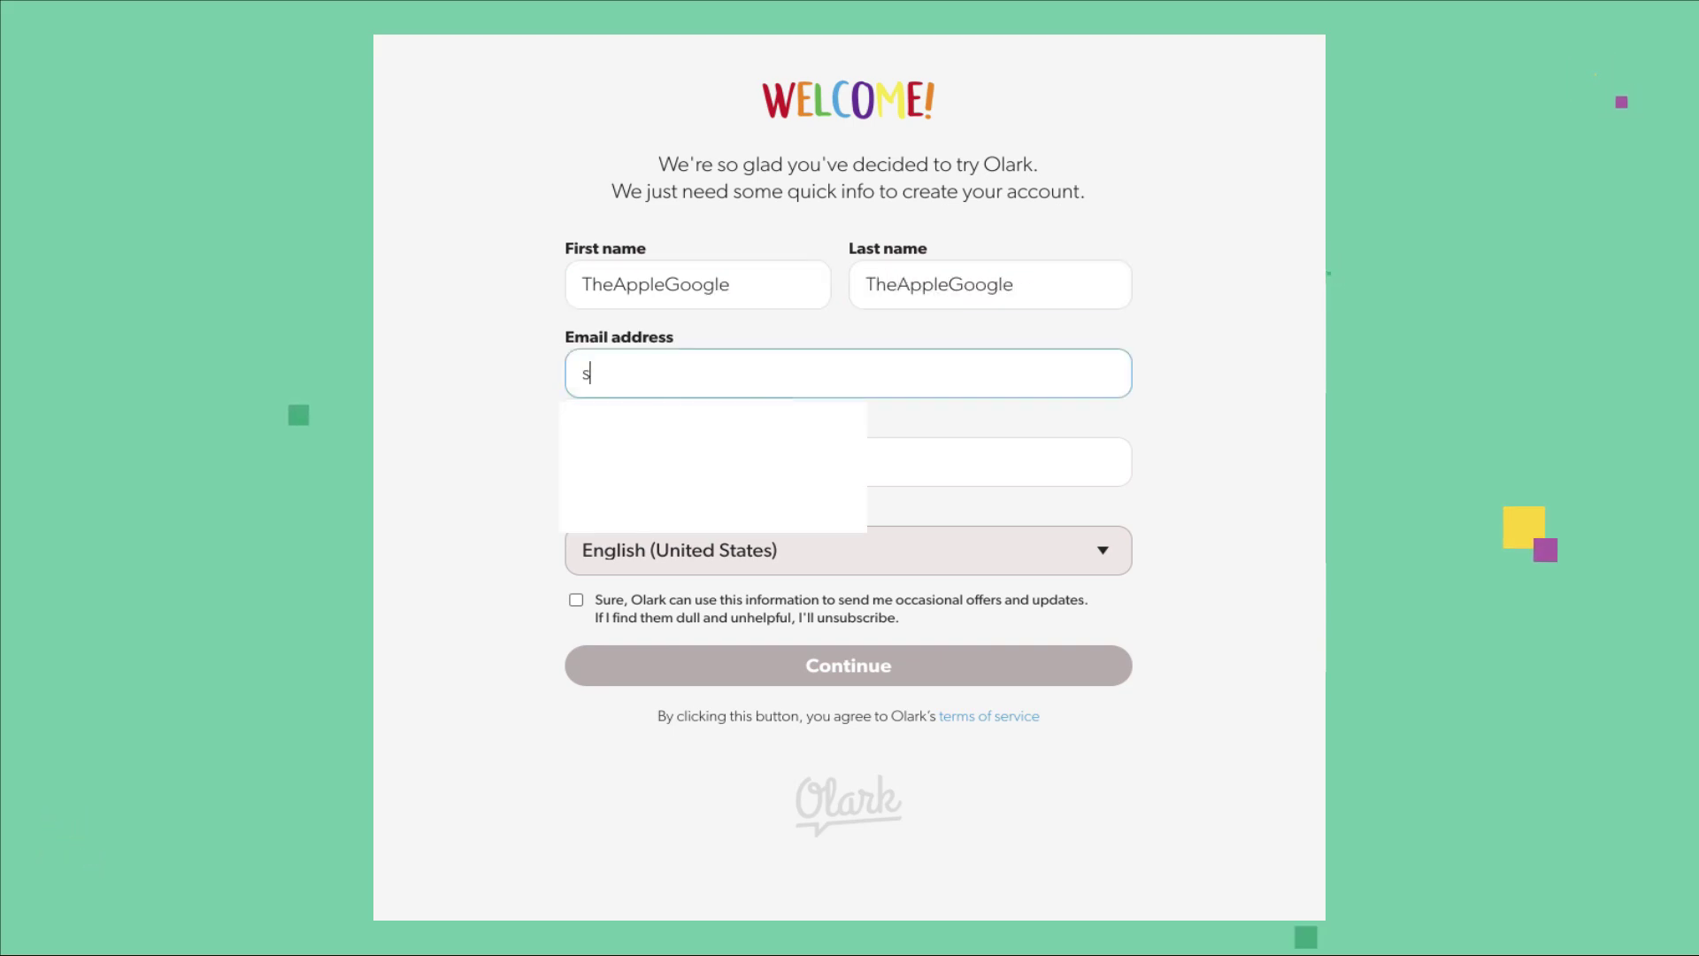
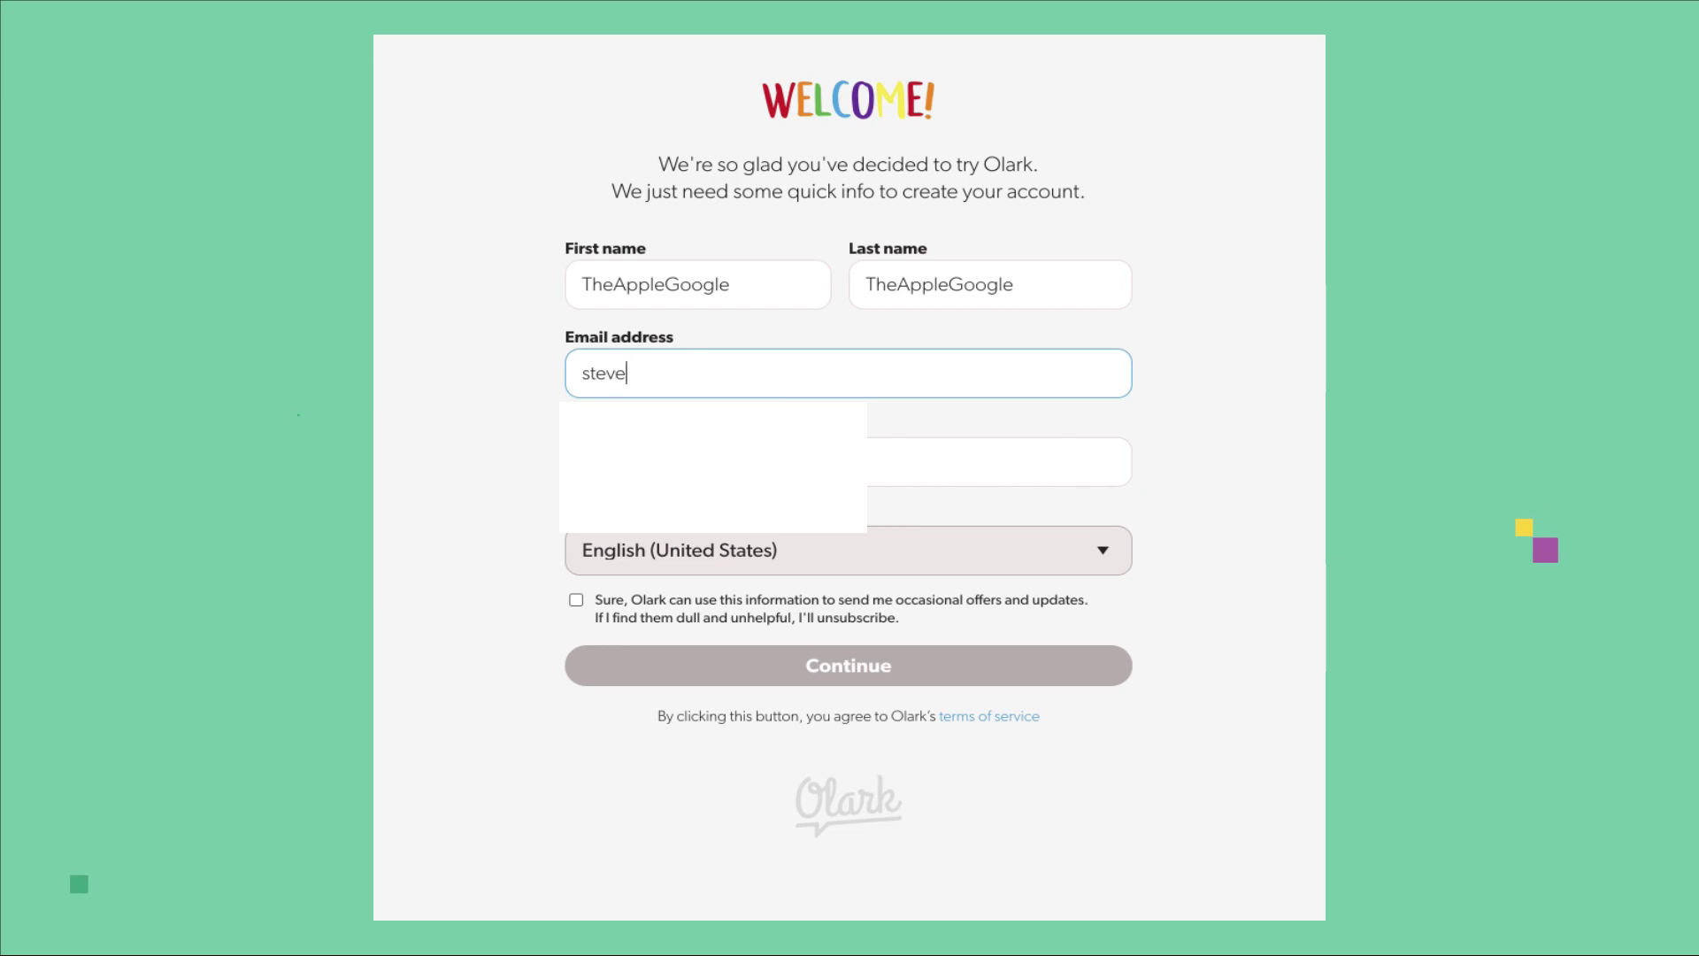
key(Tab)
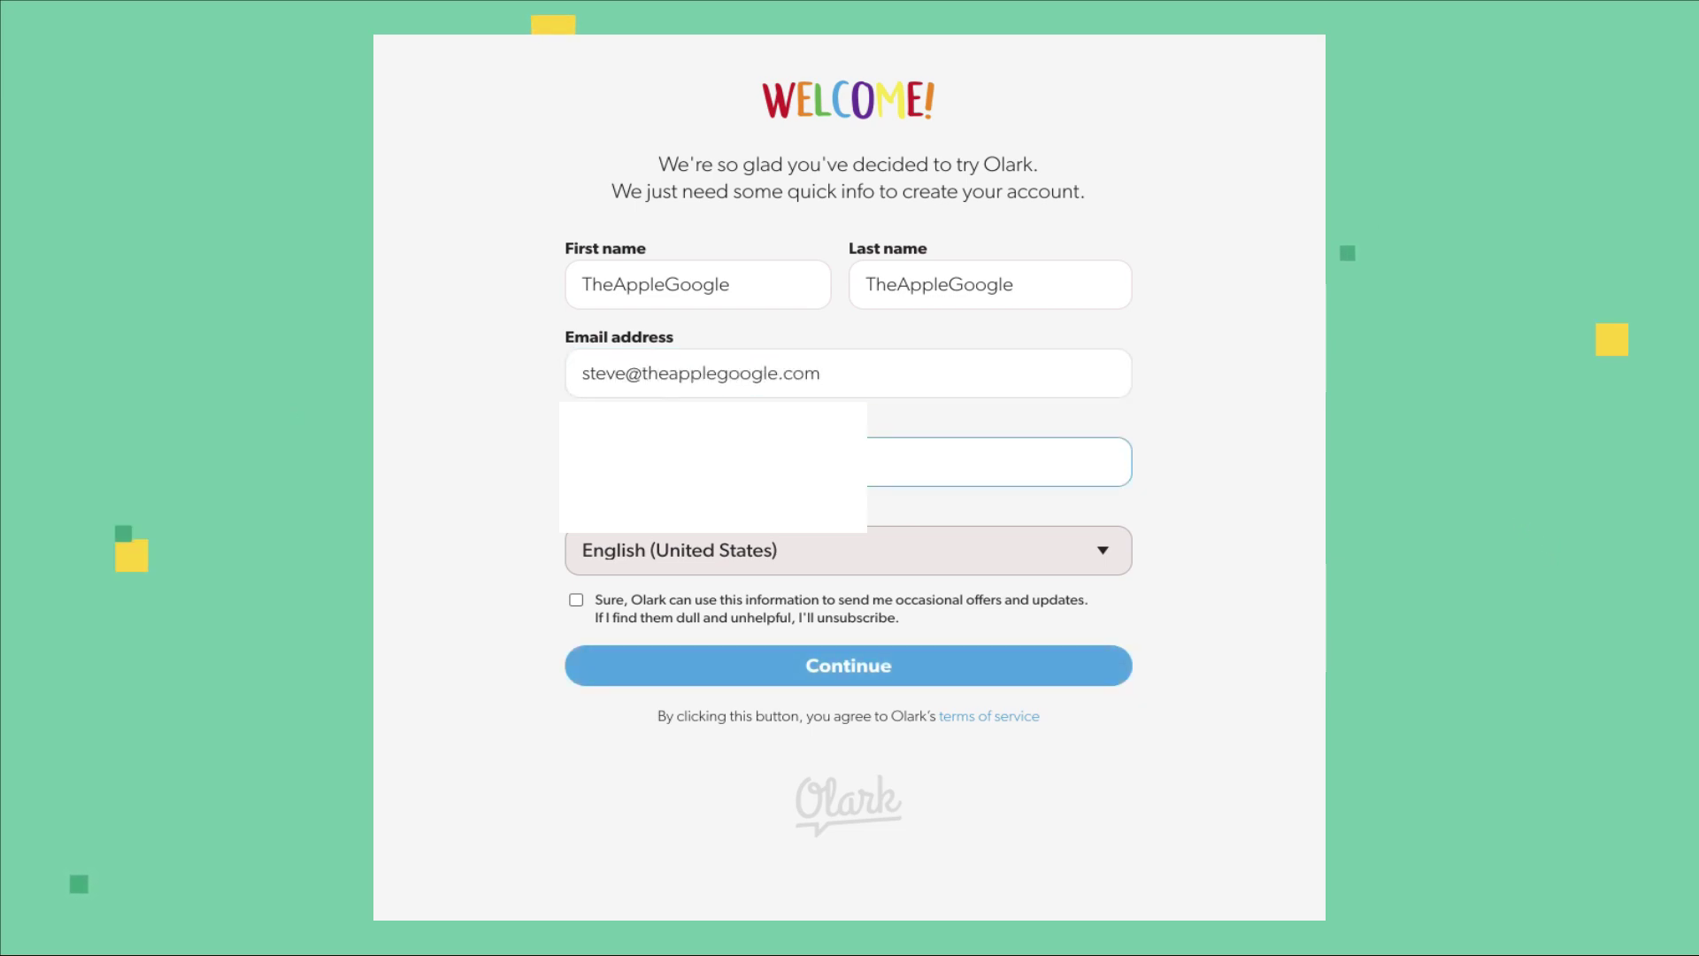
text(•••••••)
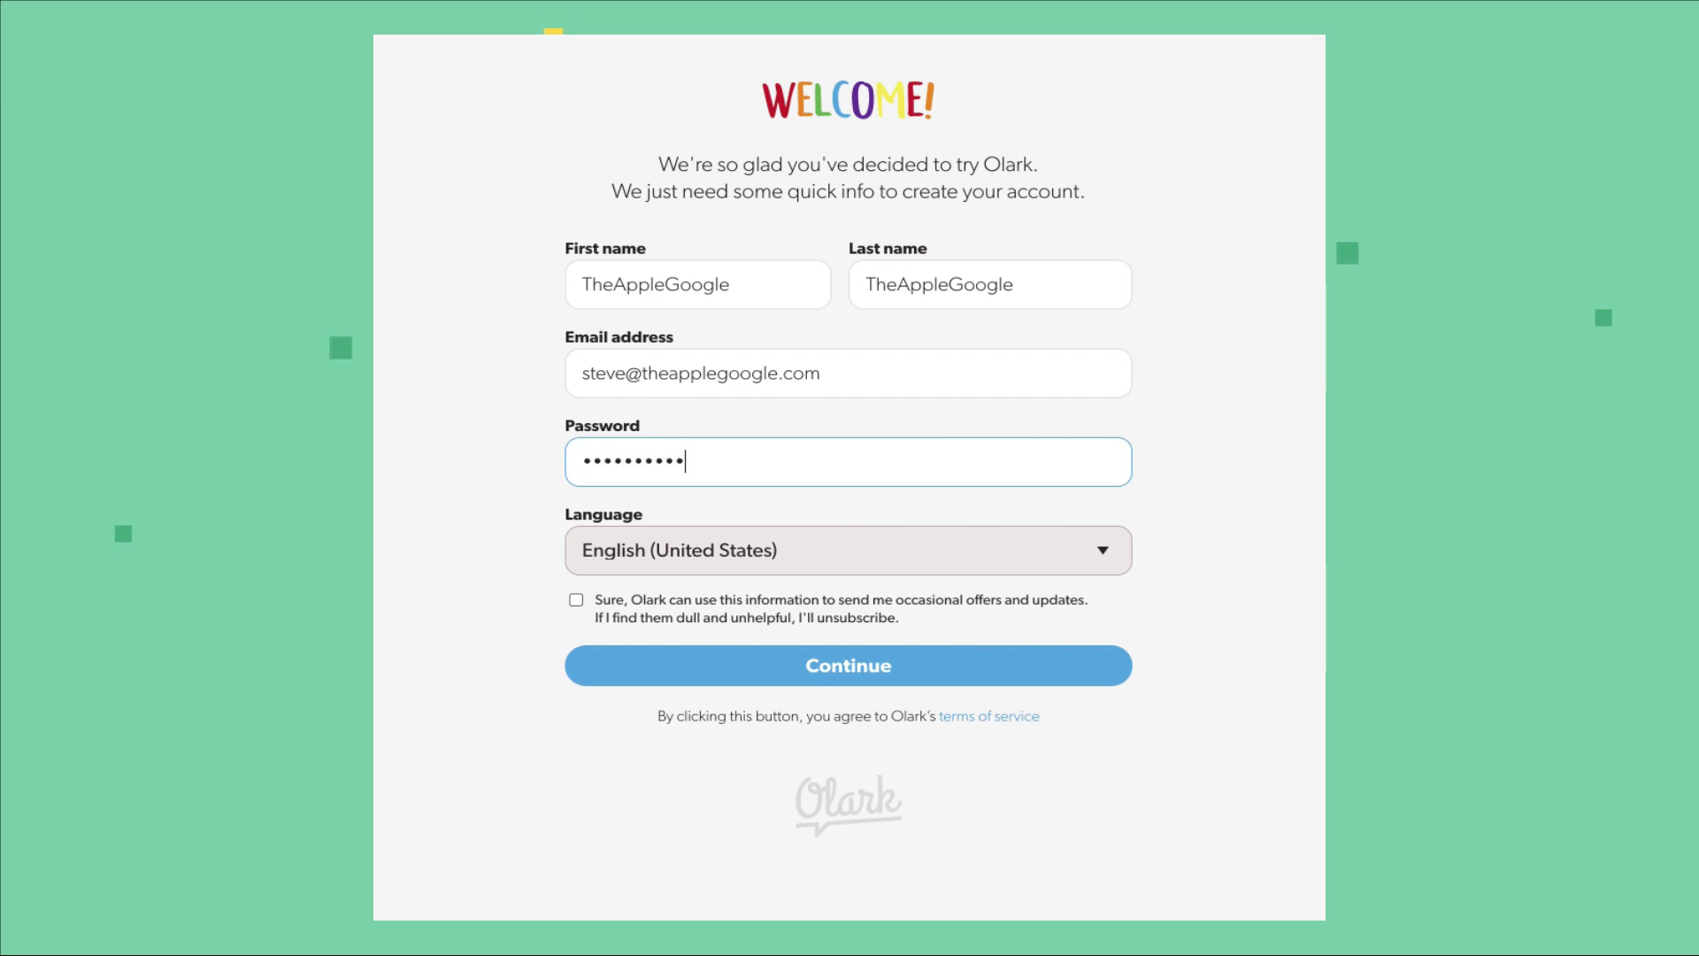
click(798, 666)
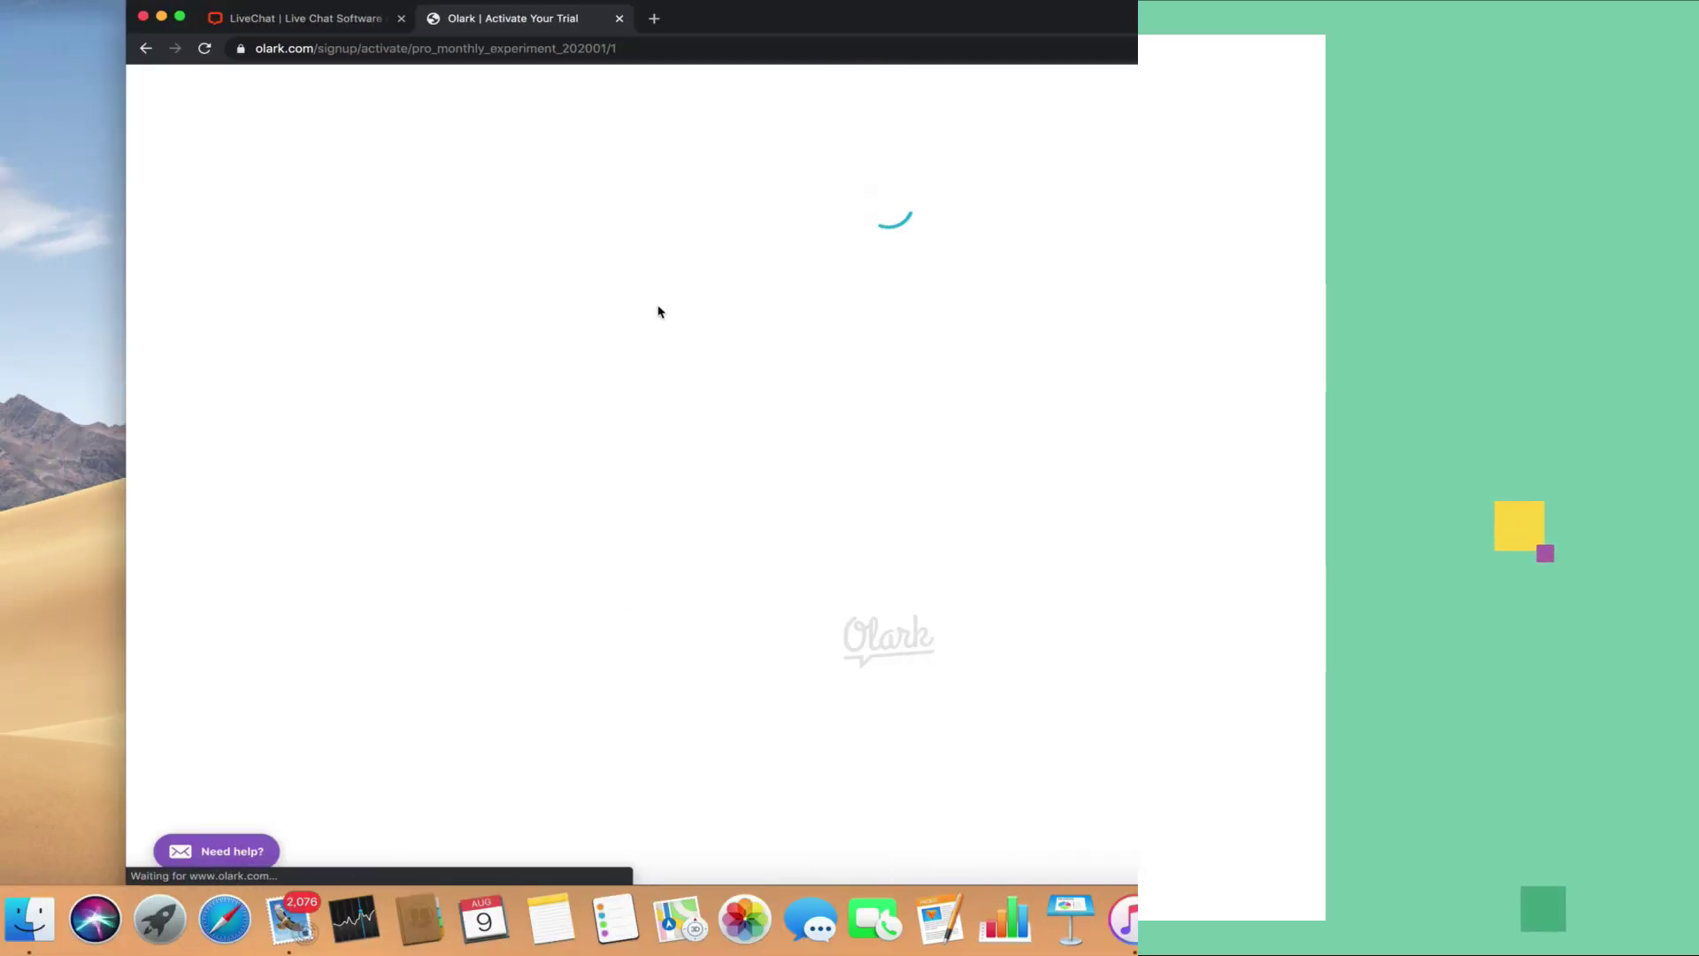
Start the cardholder name on Olark's activation page, dismiss autofill, then return to LiveChat
click(879, 395)
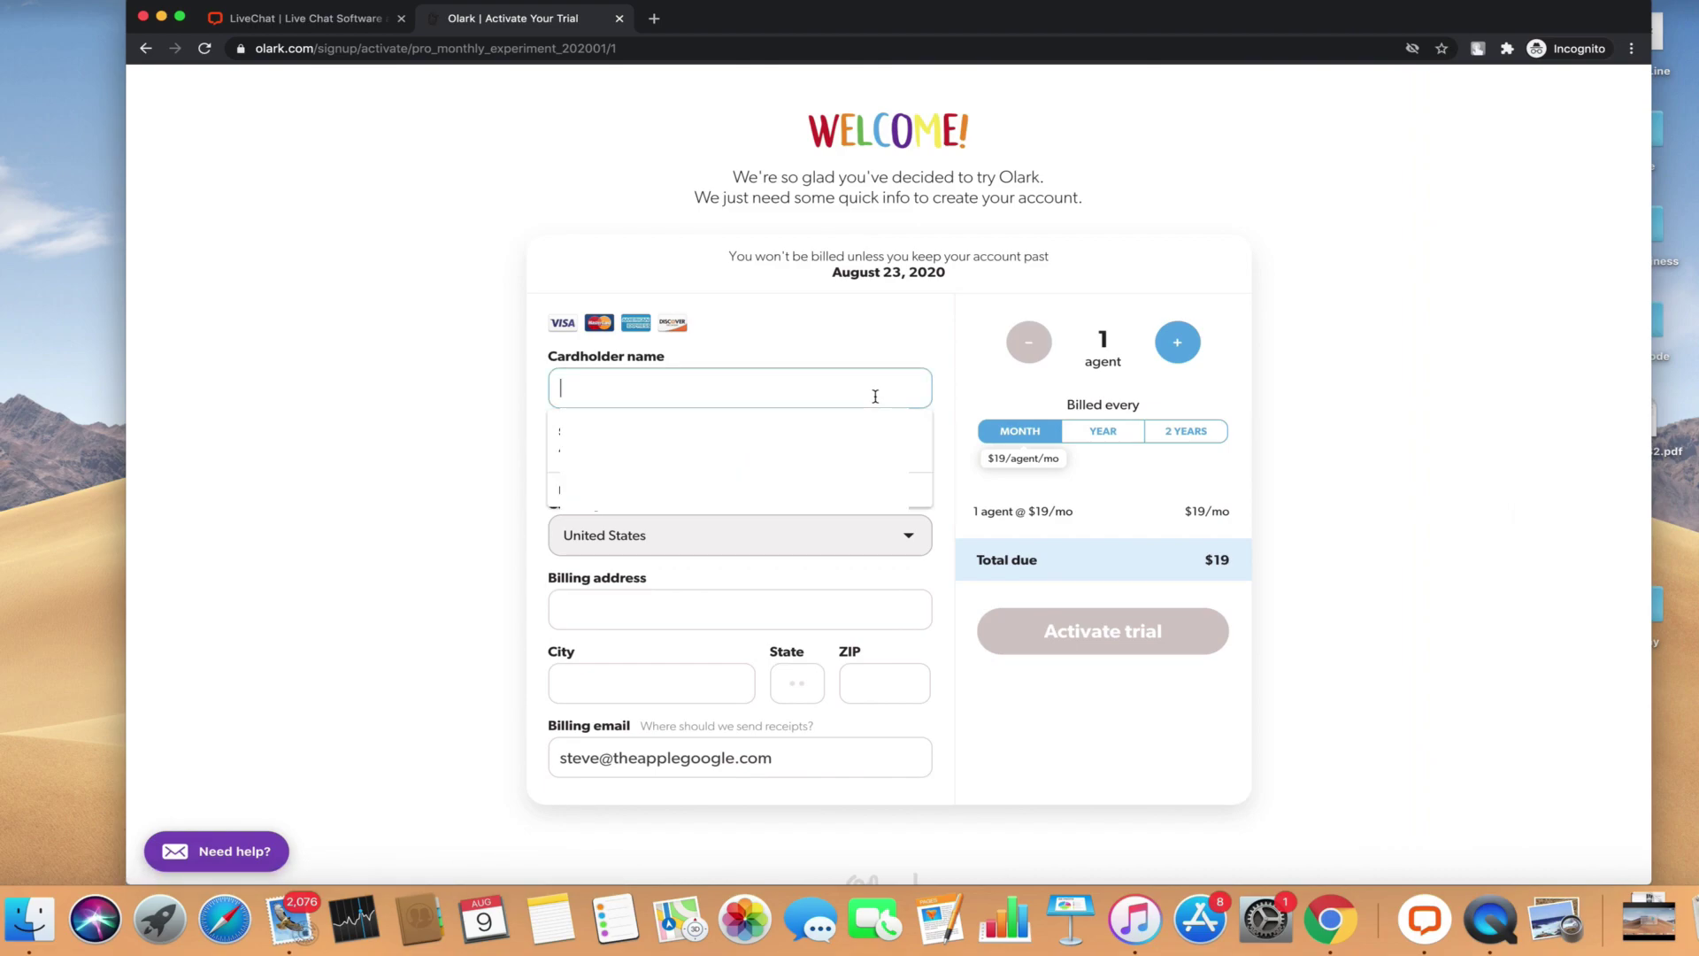
click(1119, 491)
key(ctrl+Tab)
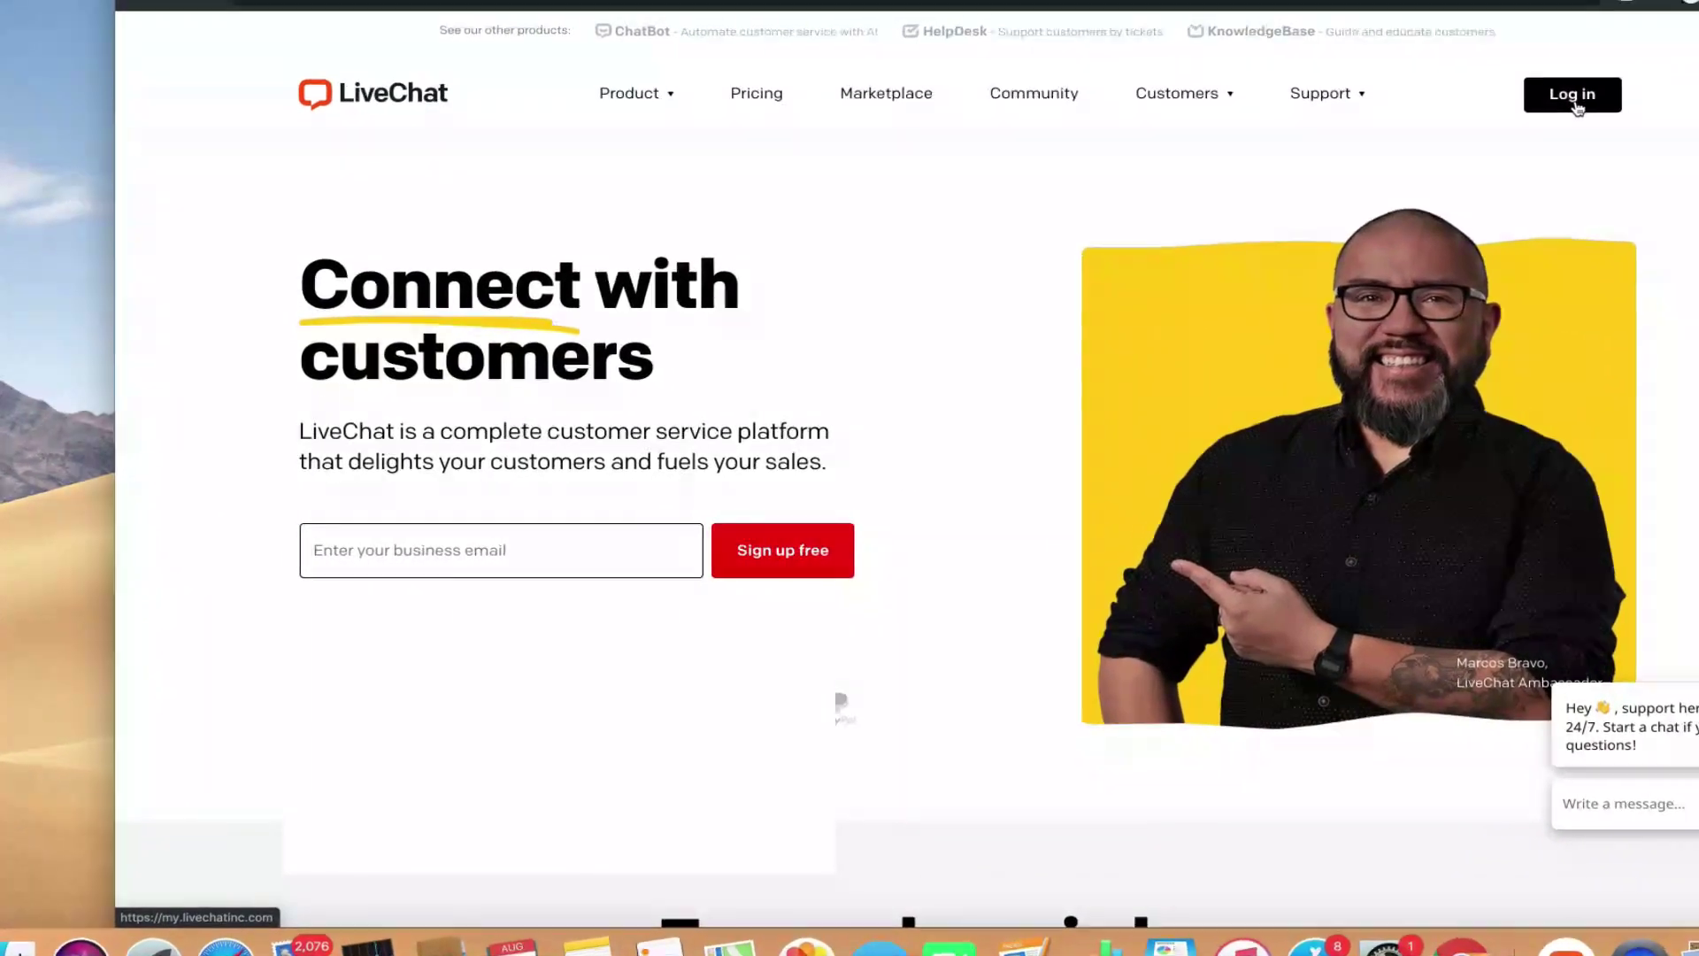
Submit LiveChat's free sign-up with email, full name, password and company website, then go to Olark
click(537, 554)
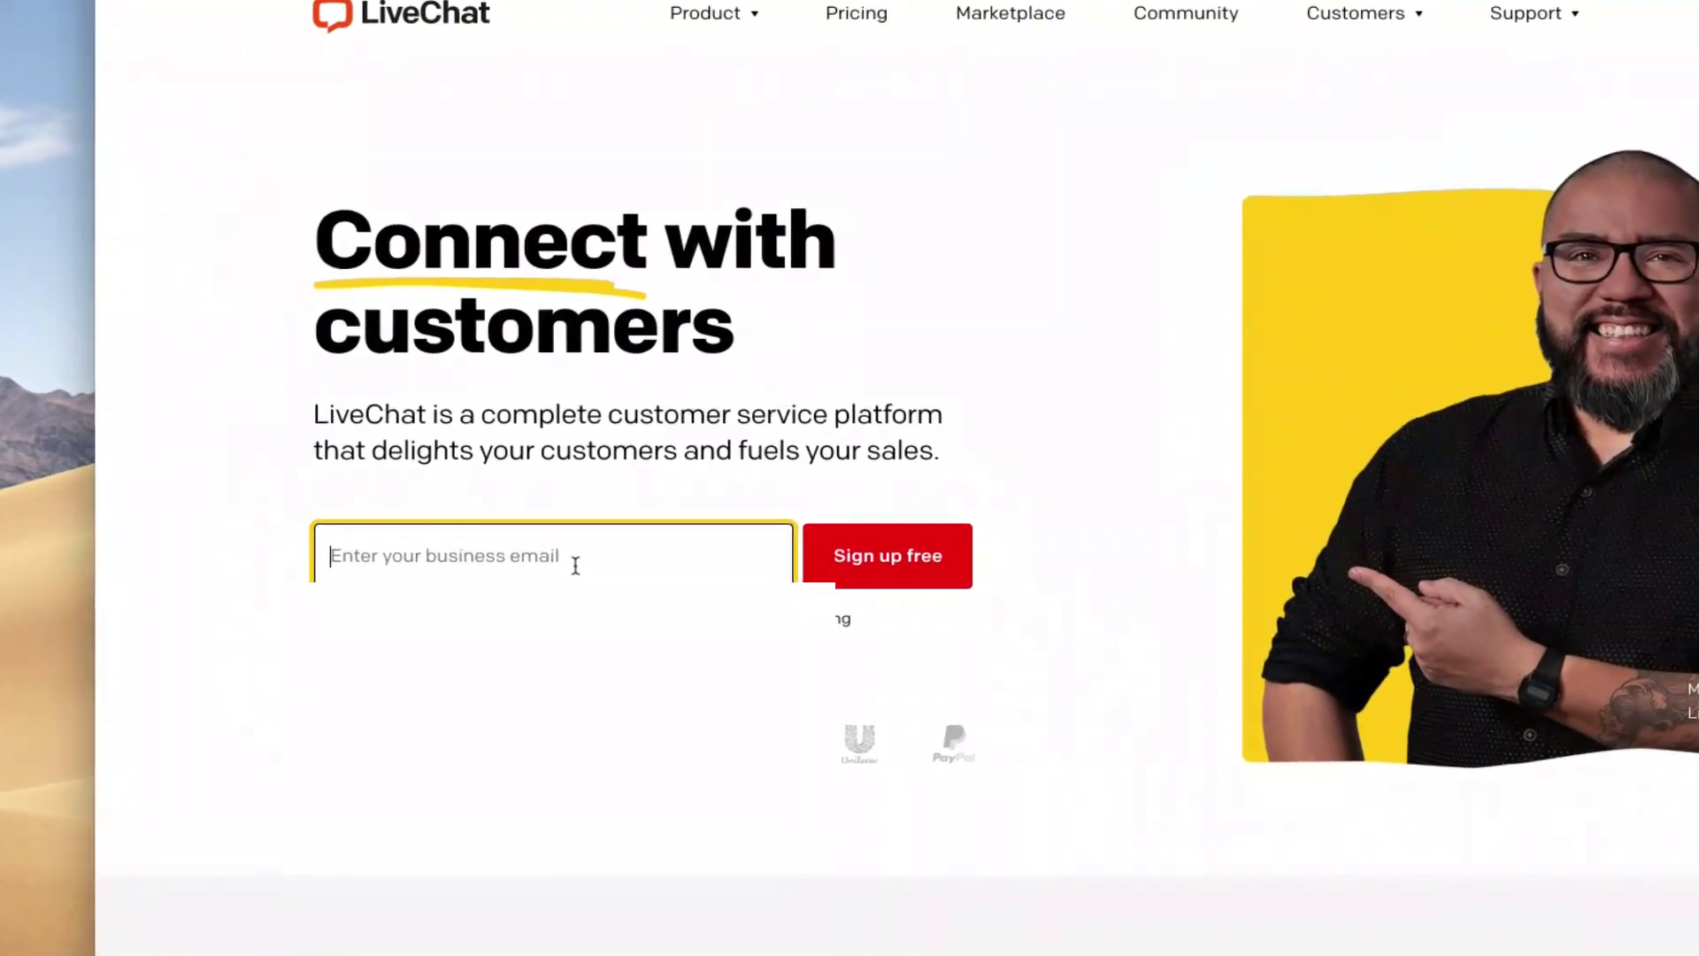
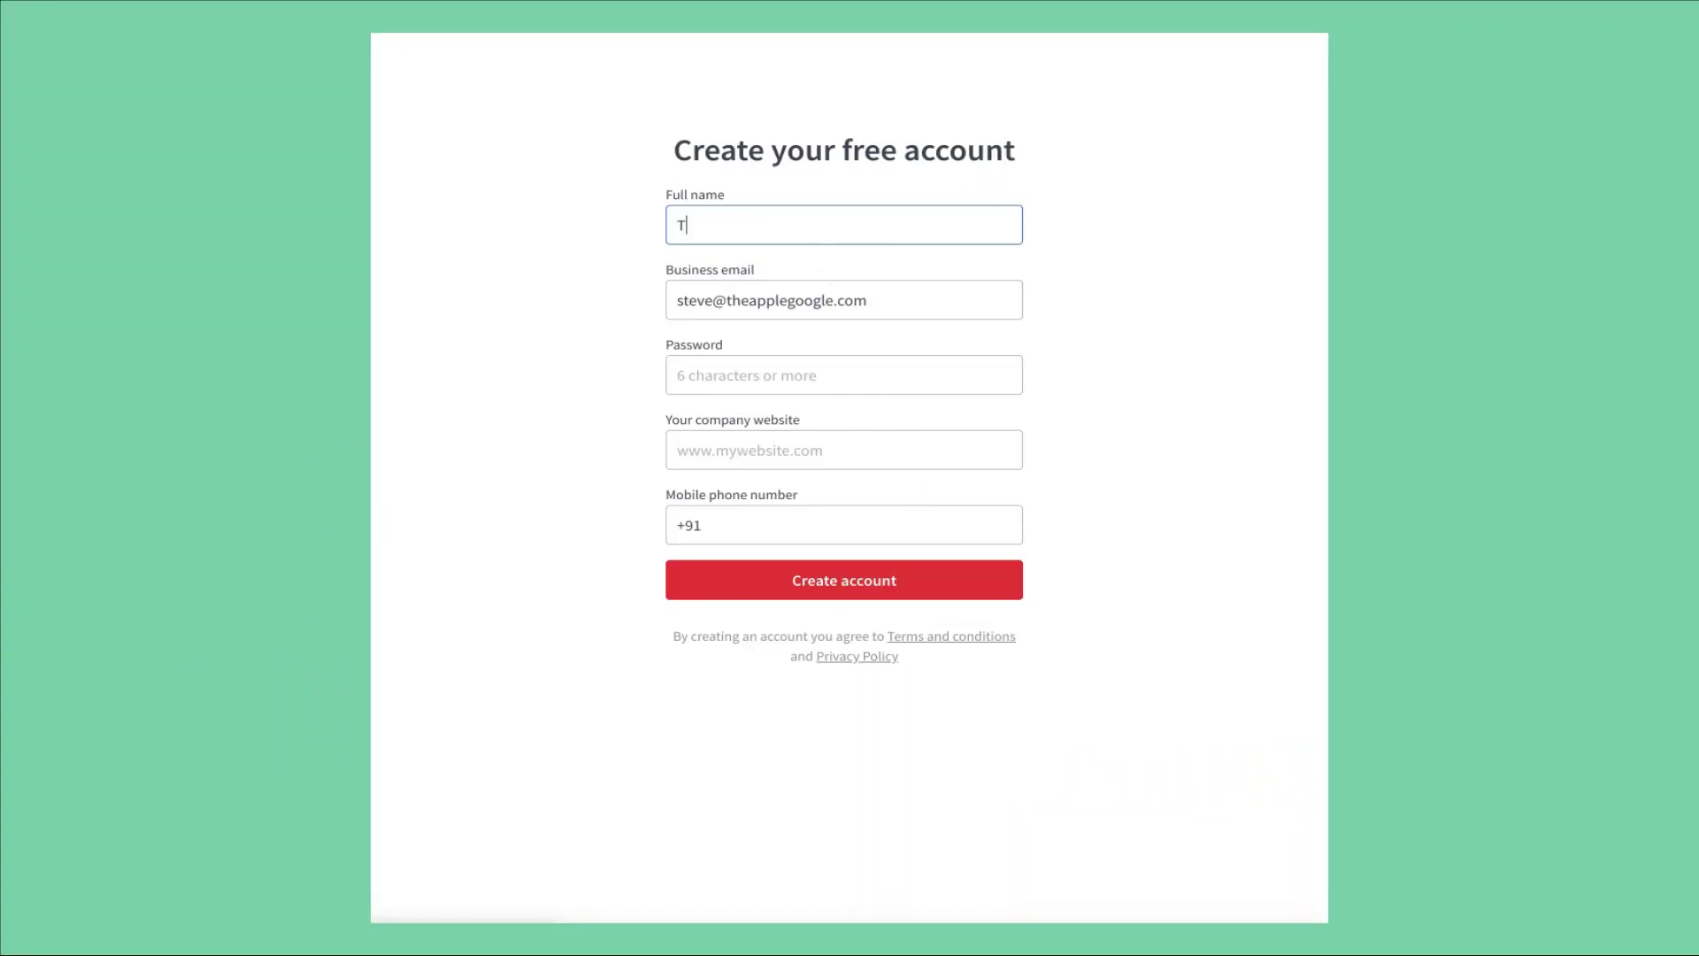
key(Tab)
key(Tab)
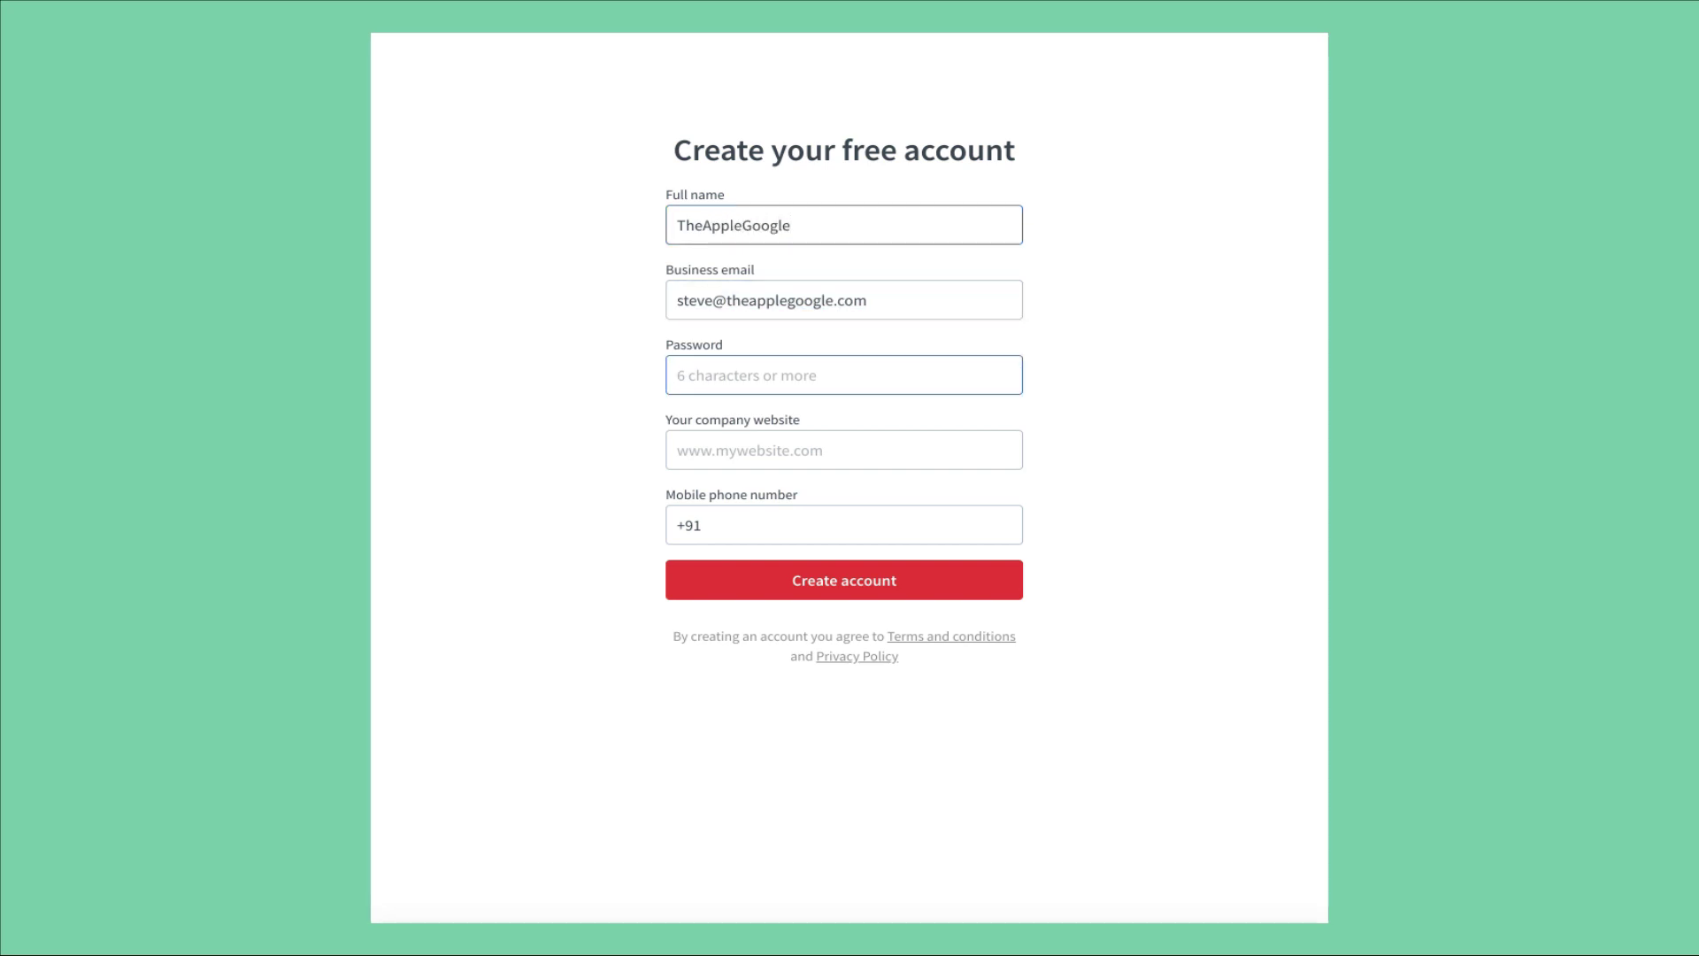
key(BackSpace)
key(BackSpace)
key(BackSpace)
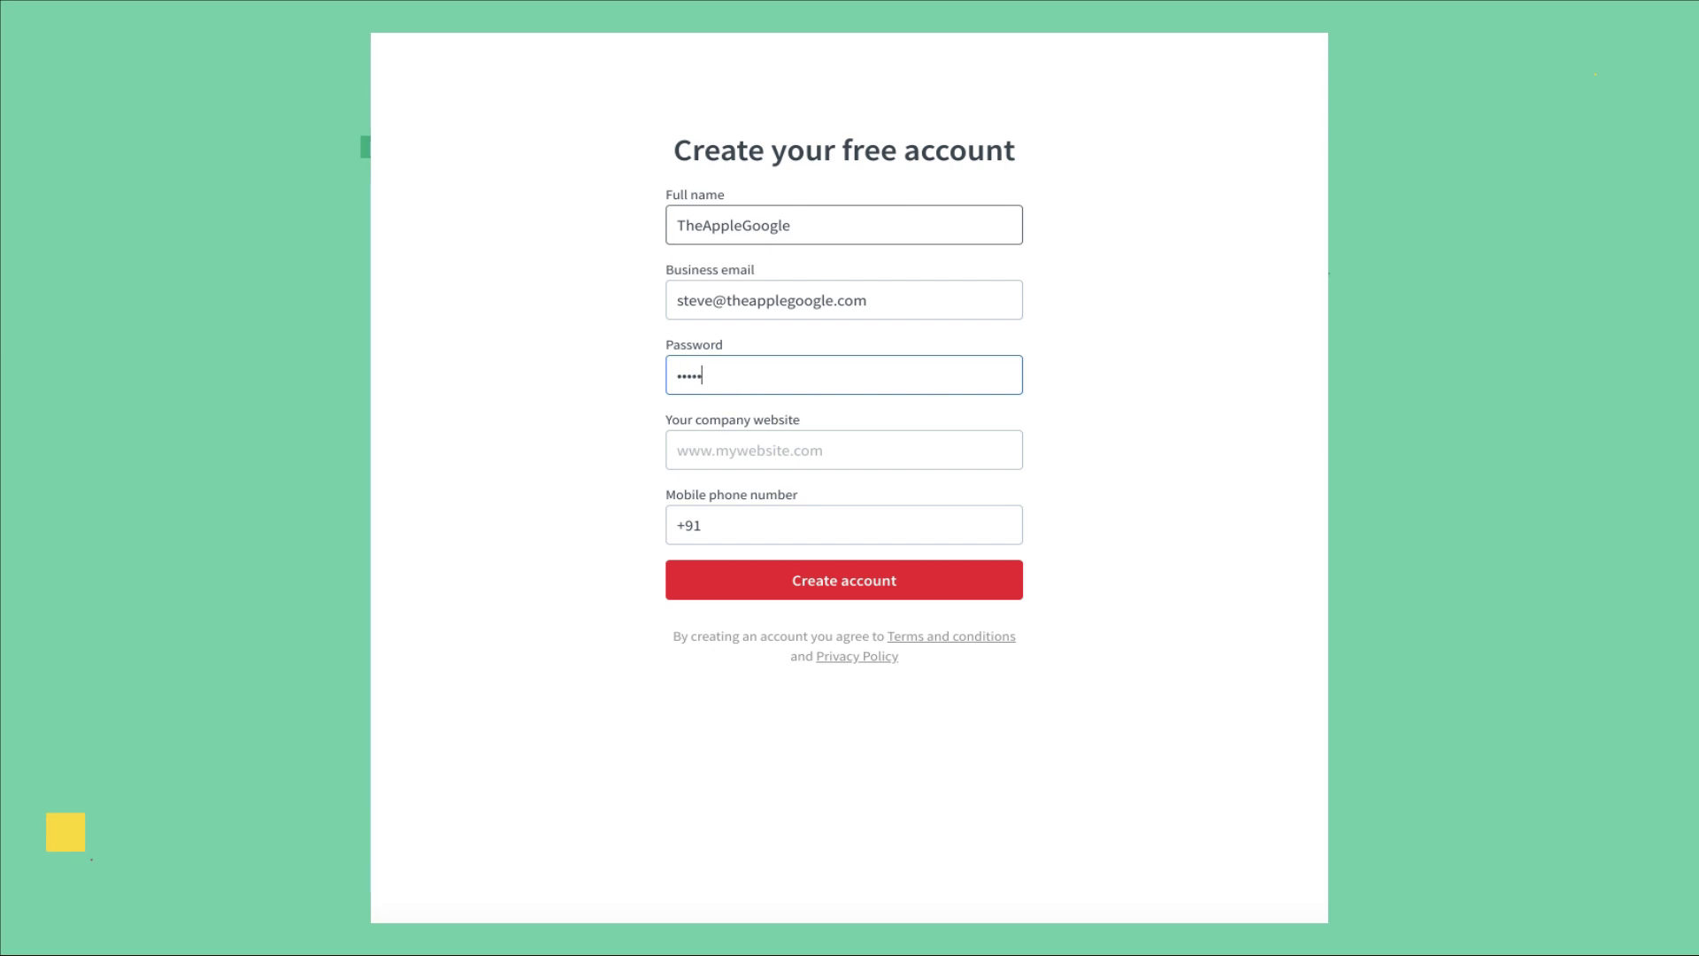
key(Tab)
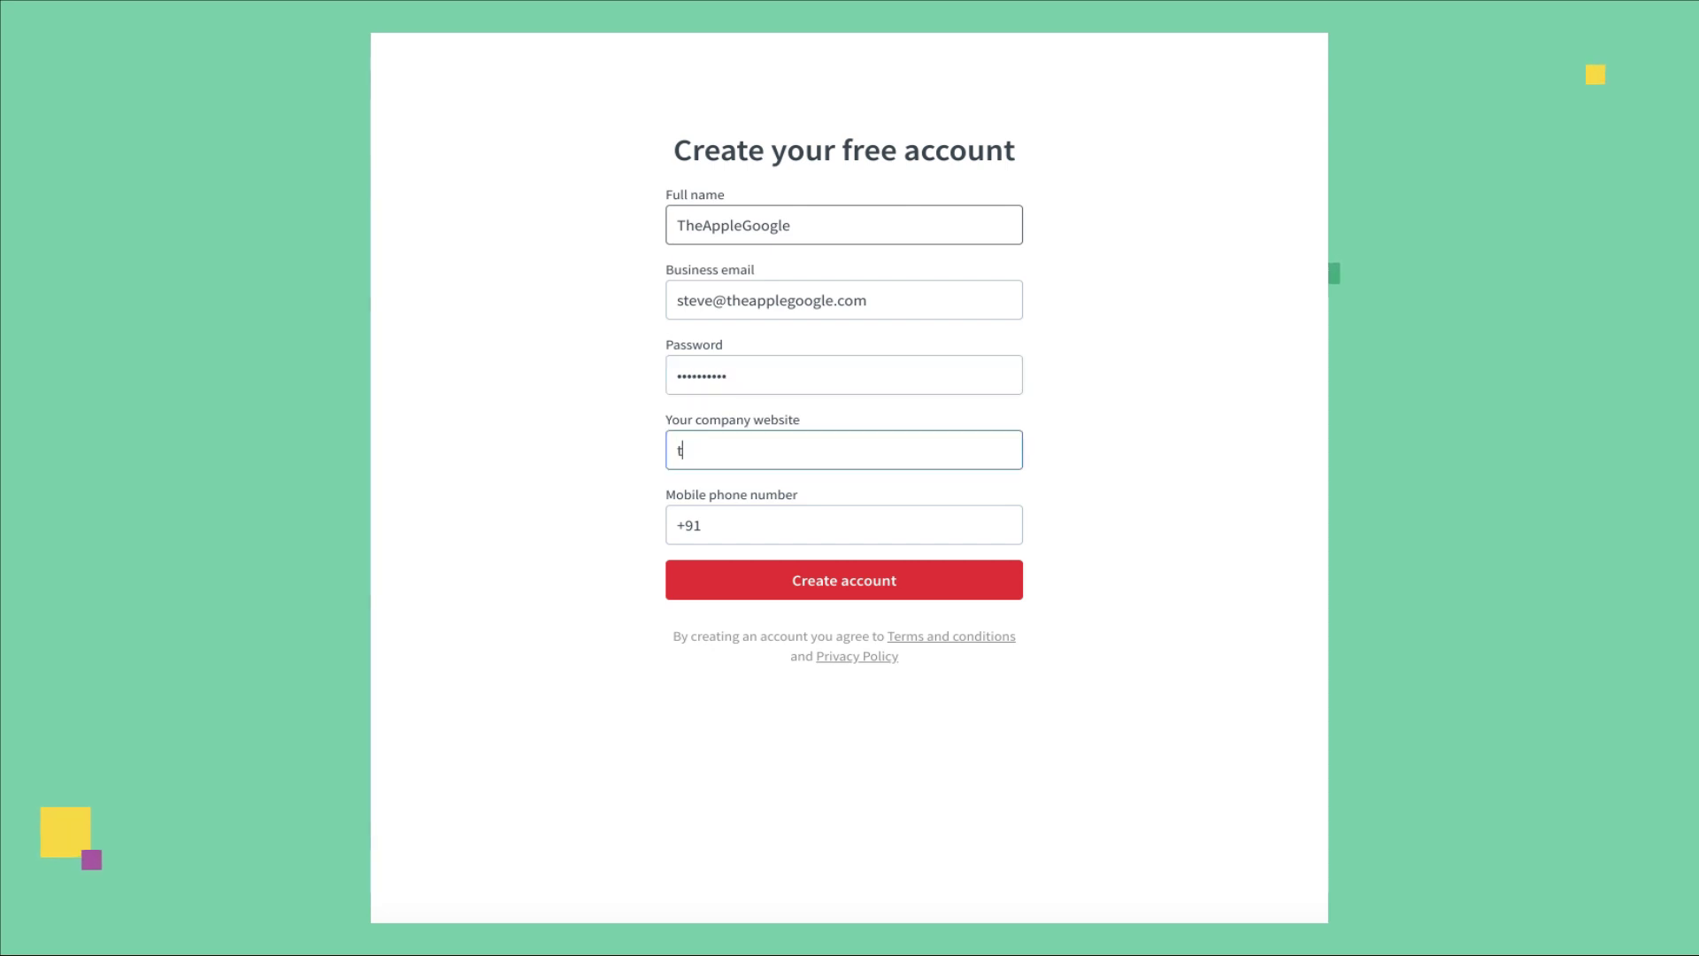
key(Tab)
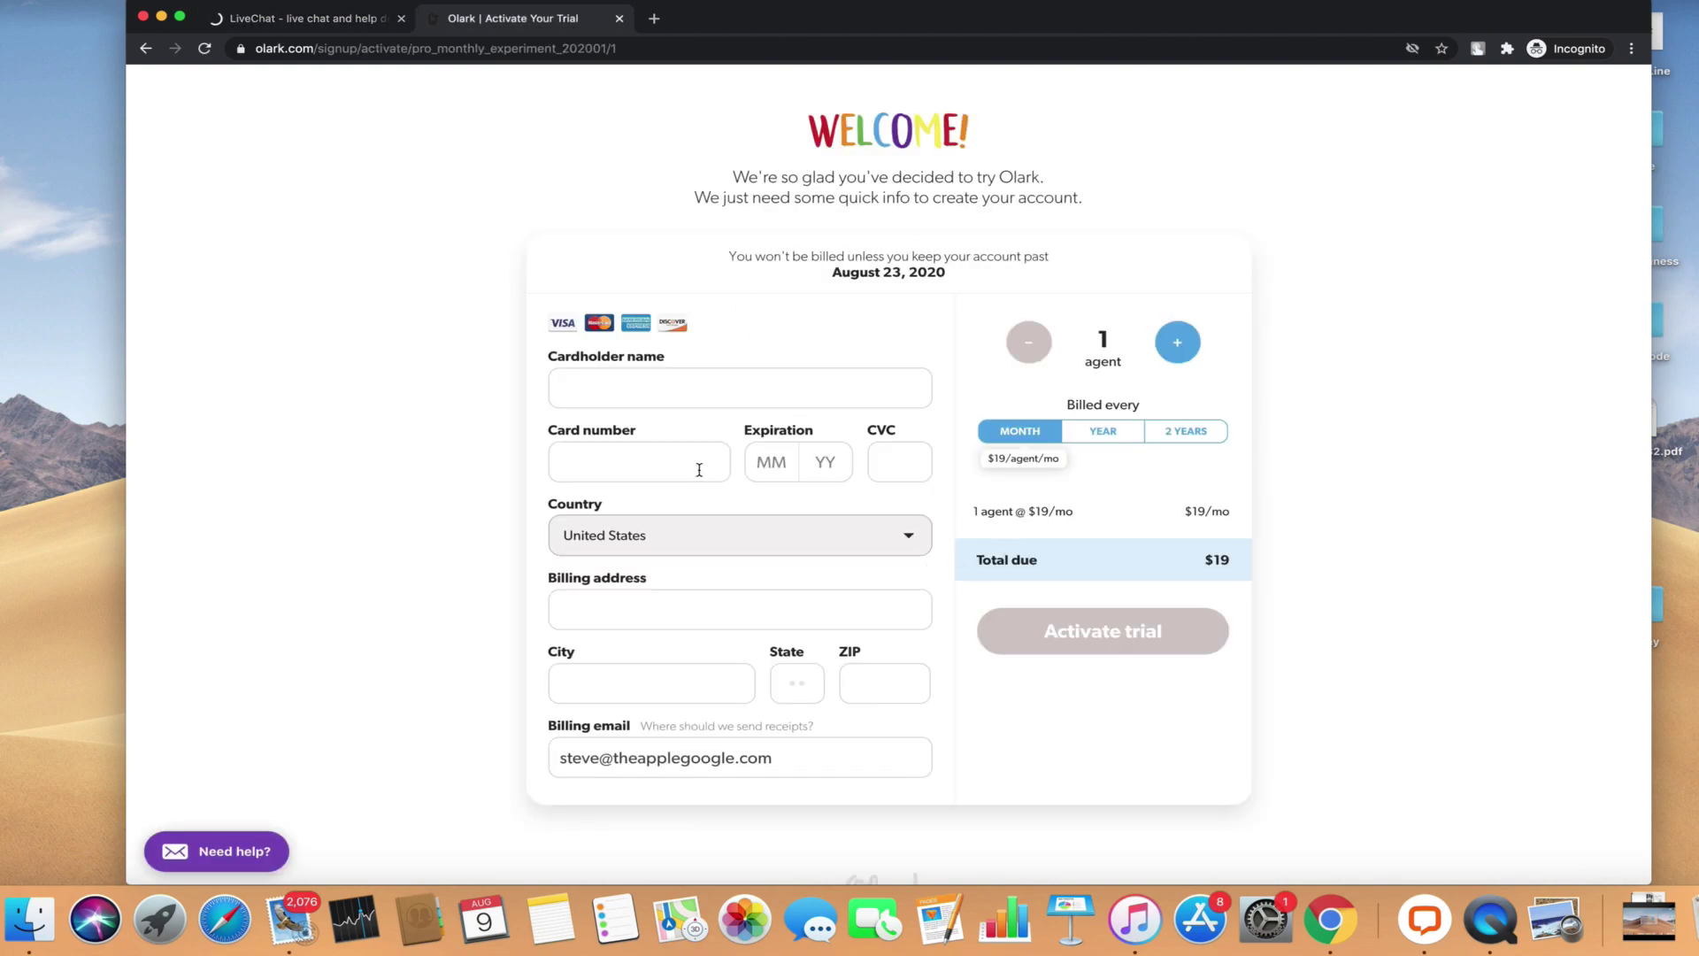
Search 'olark' from the address bar to reach the Olark dashboard, then return to LiveChat
click(522, 48)
text(olark)
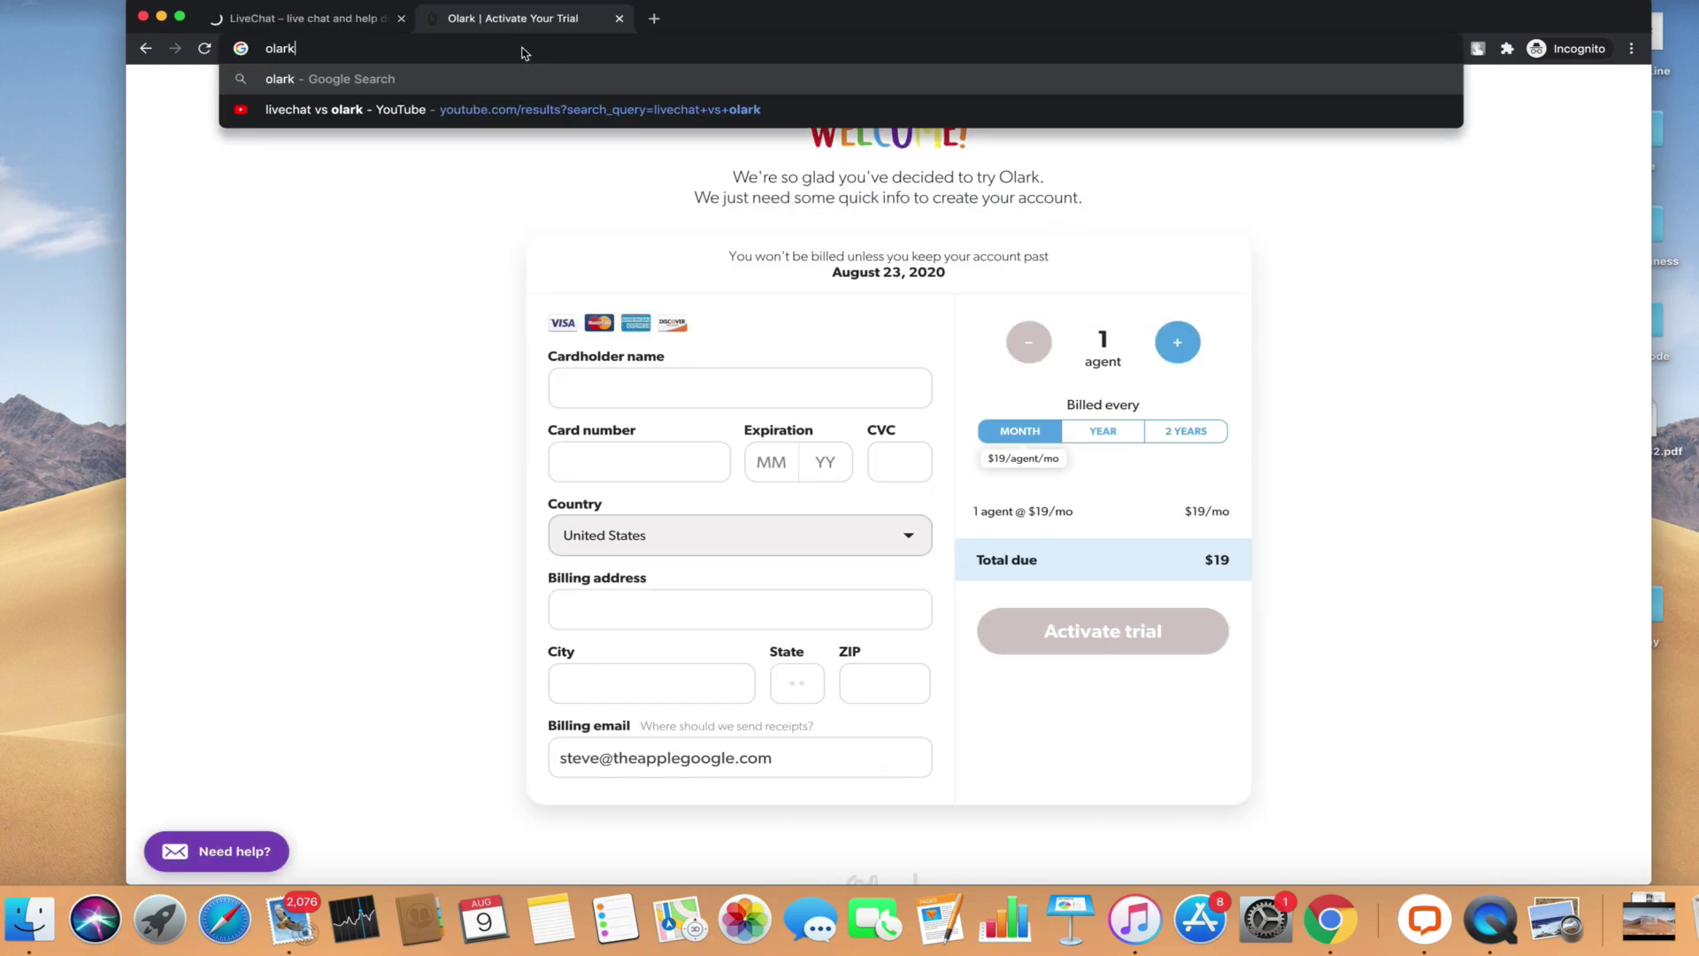
key(Return)
click(532, 240)
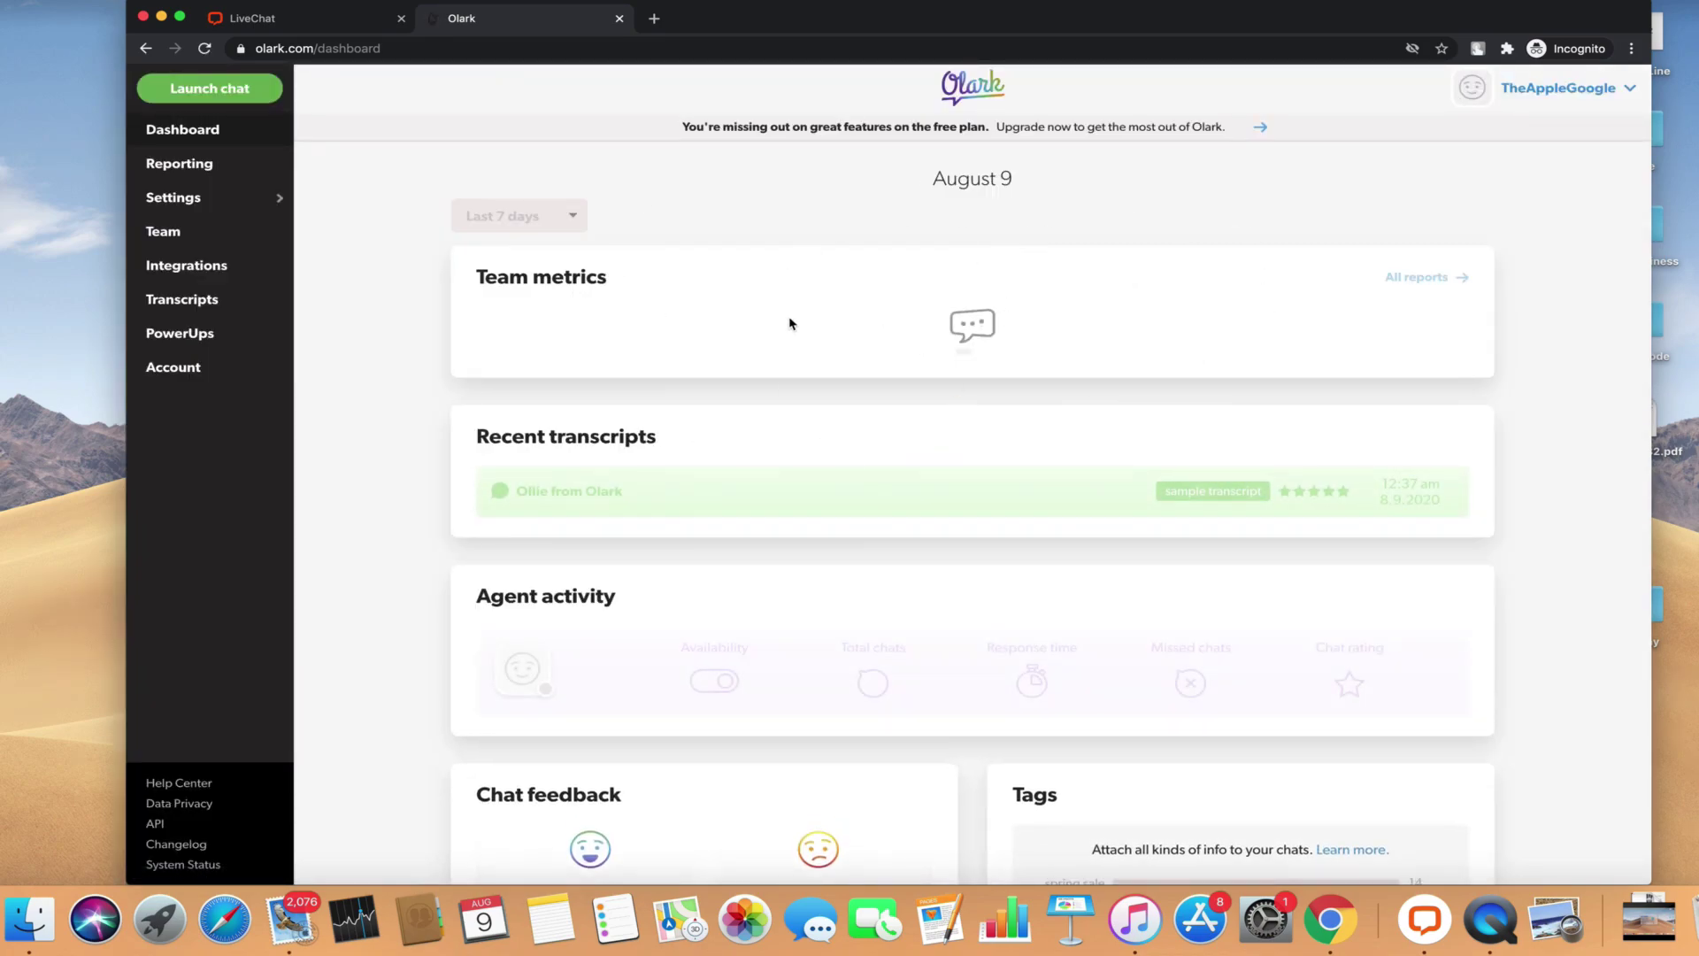
key(ctrl+shift+Tab)
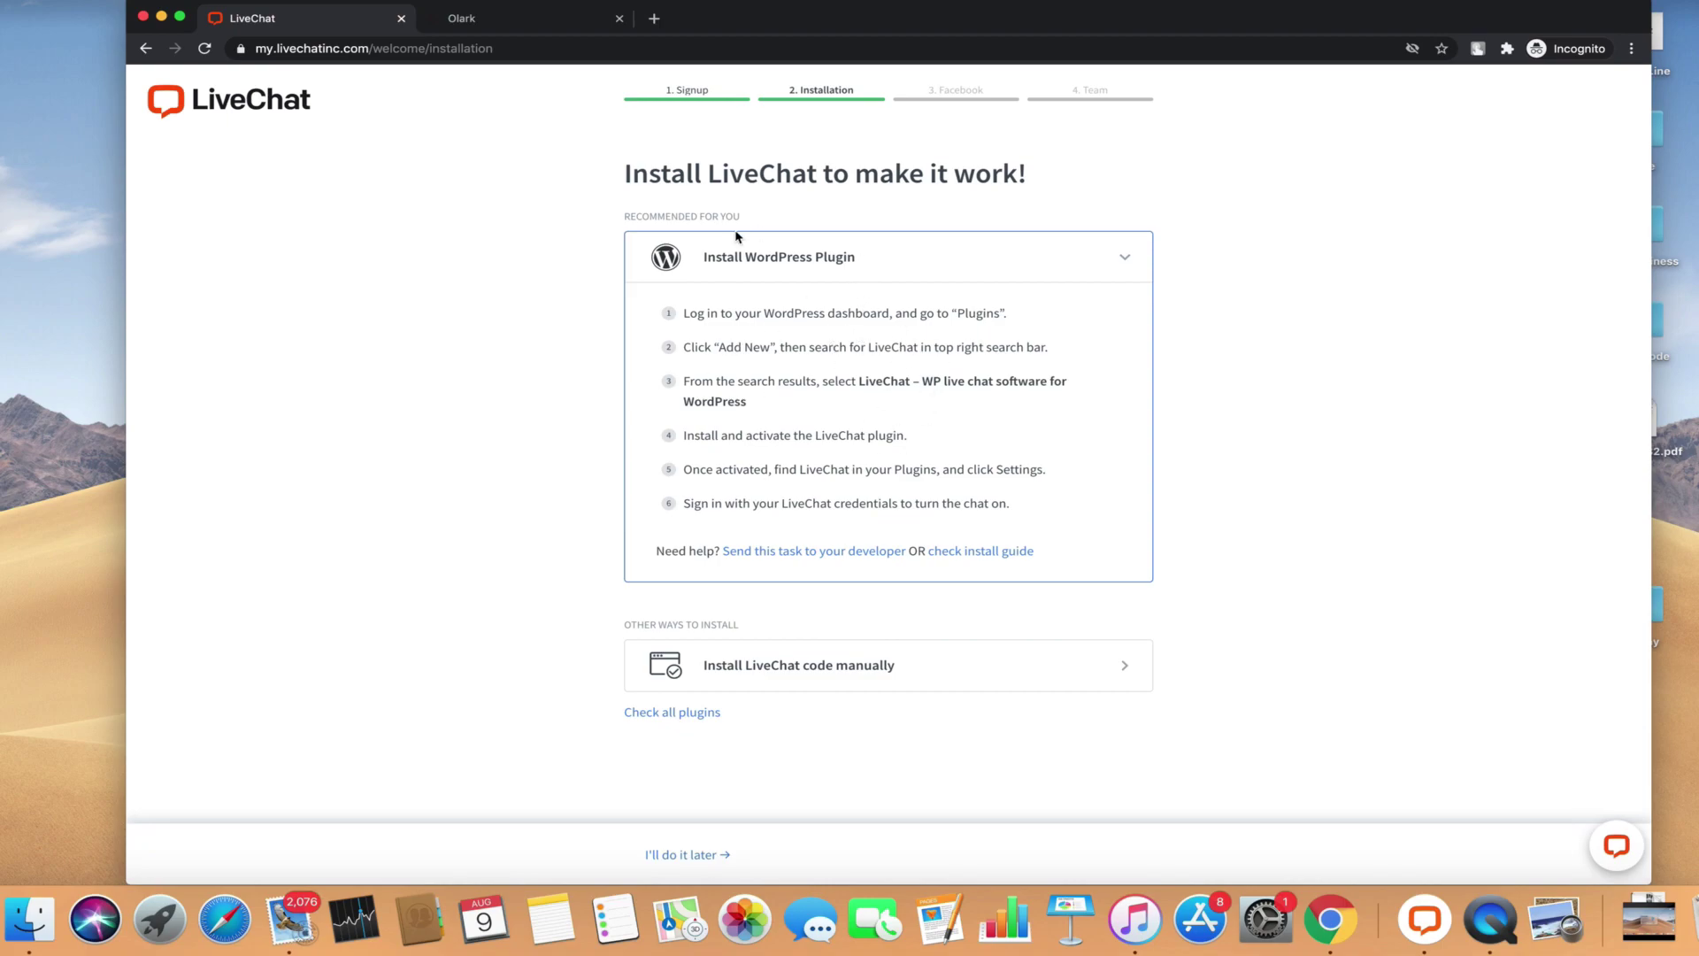
Expand the Settings sections in the Olark account, then return to LiveChat's setup
key(ctrl+Tab)
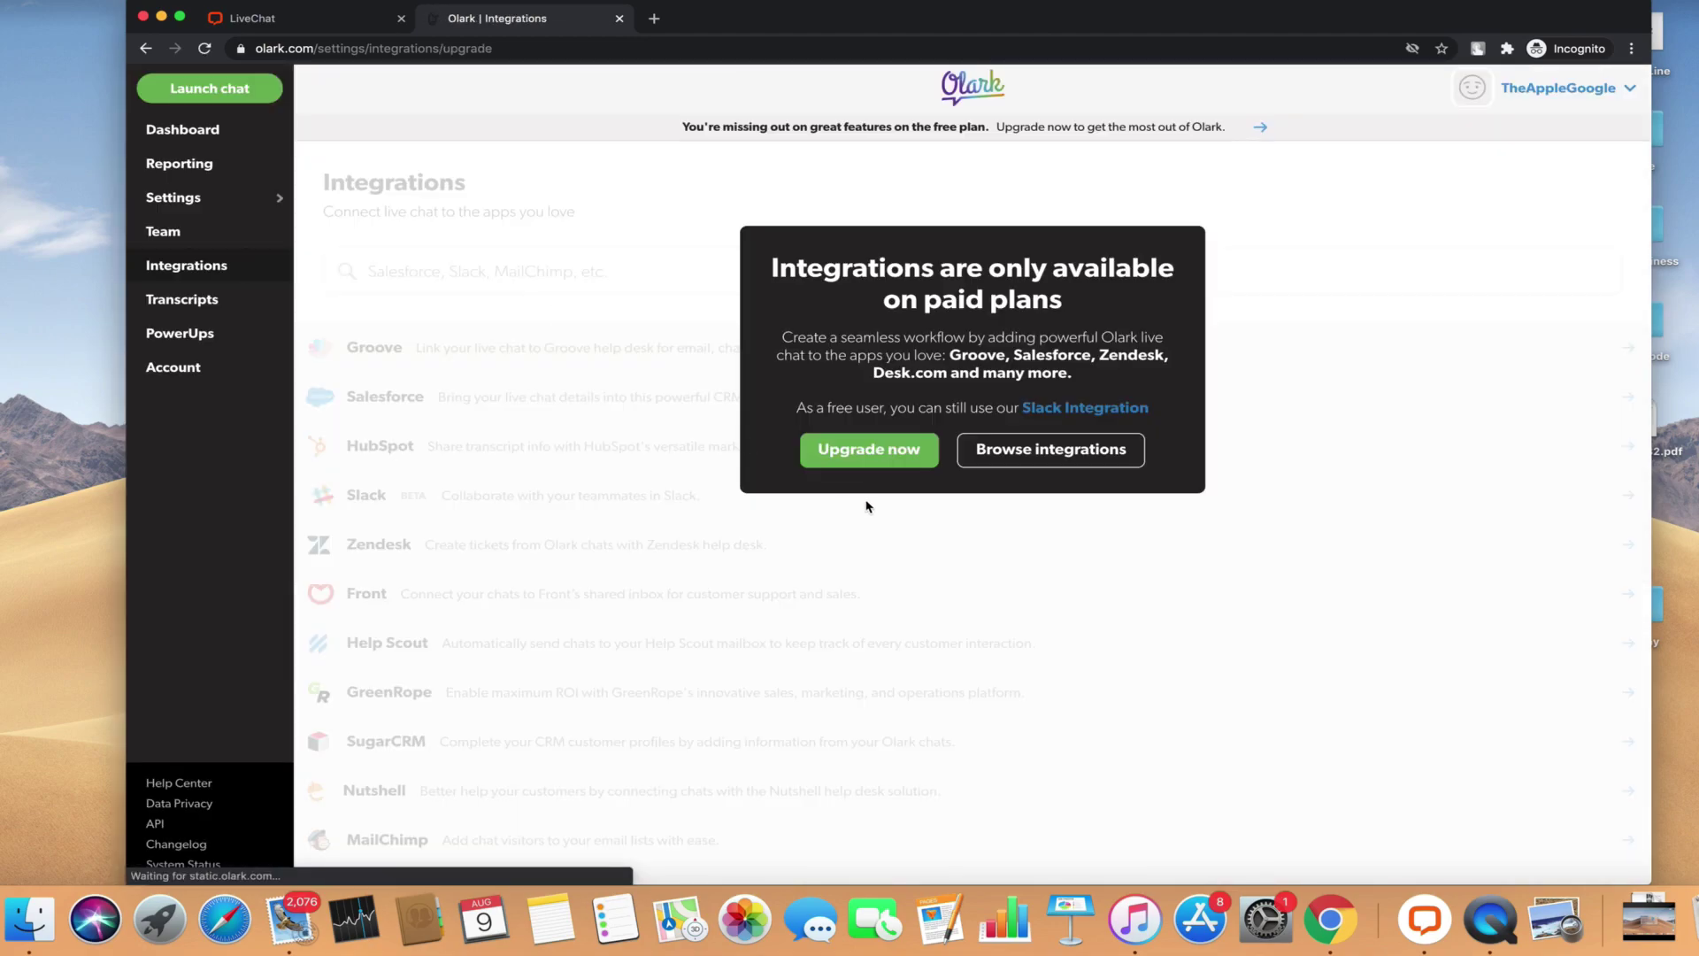
click(180, 199)
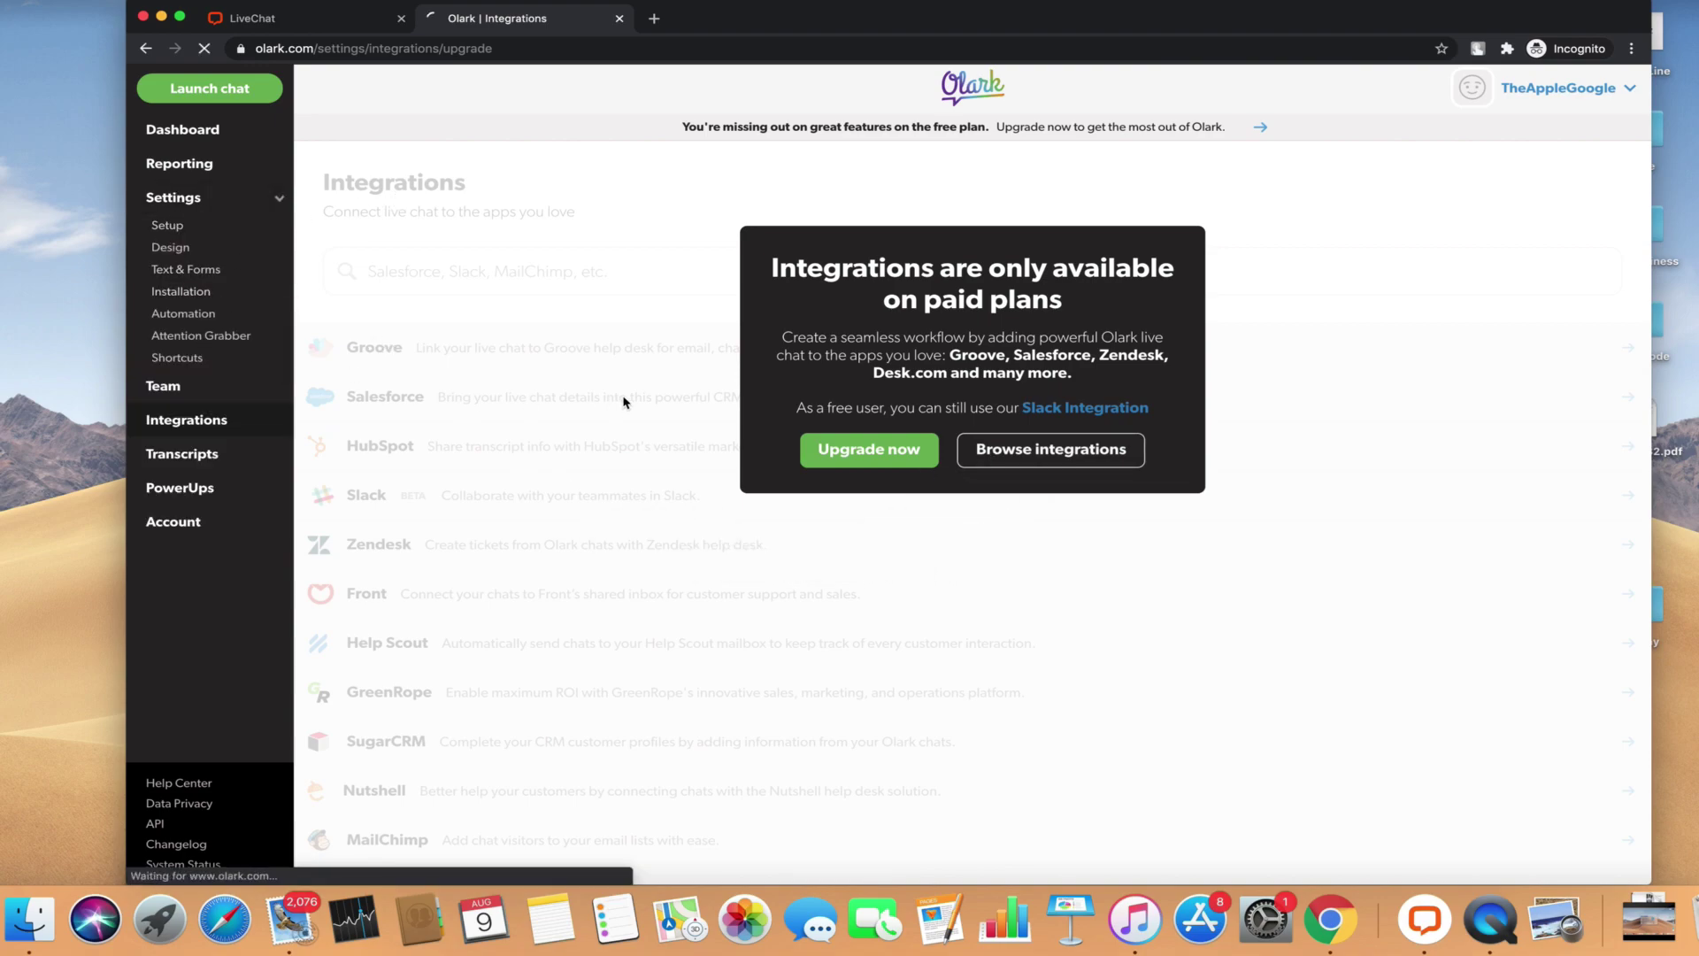
key(ctrl+Tab)
Skip LiveChat's installation, Facebook page and team-invite onboarding steps
click(855, 689)
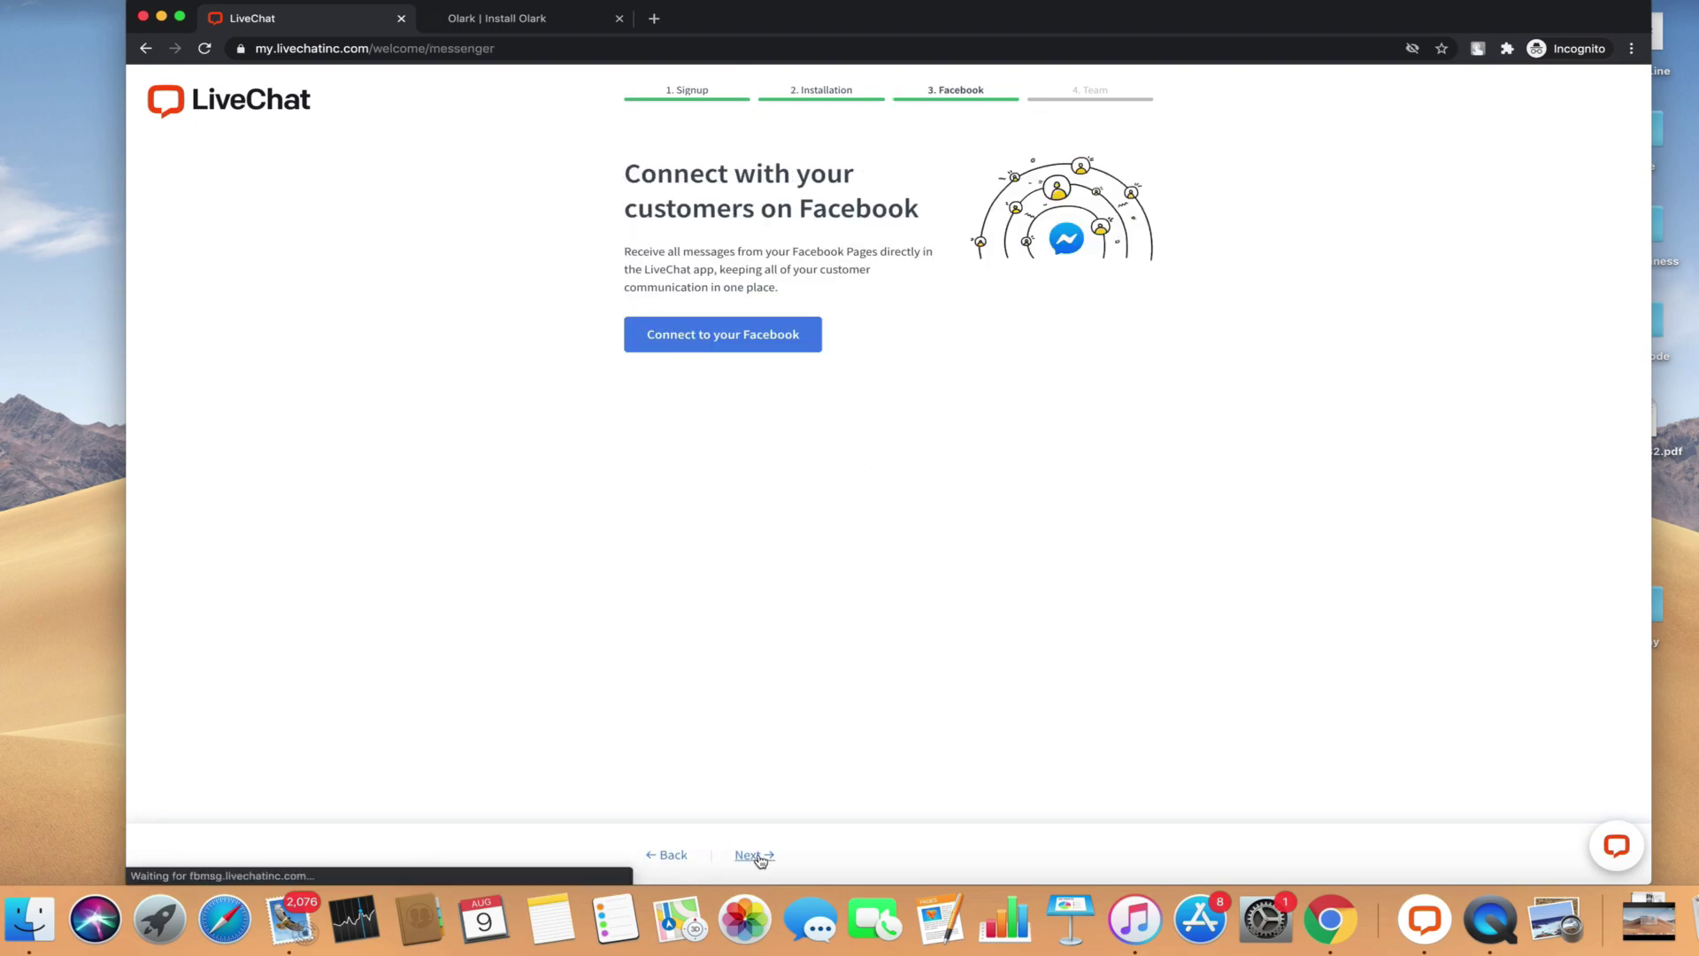
click(752, 855)
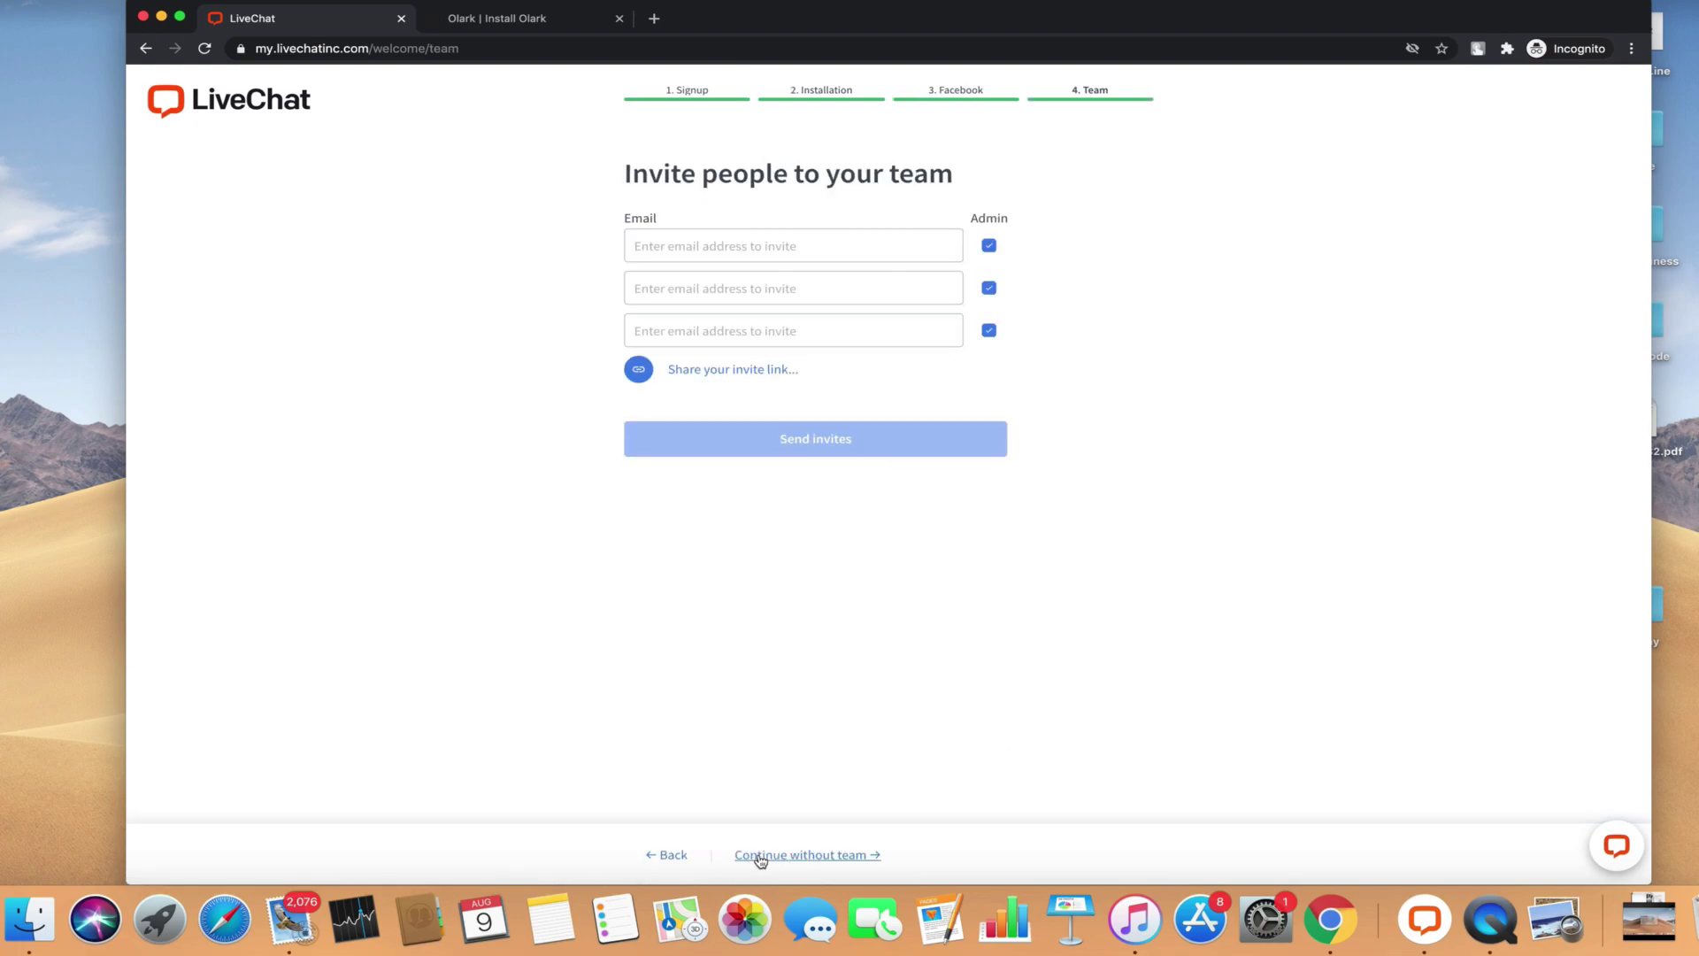
click(807, 855)
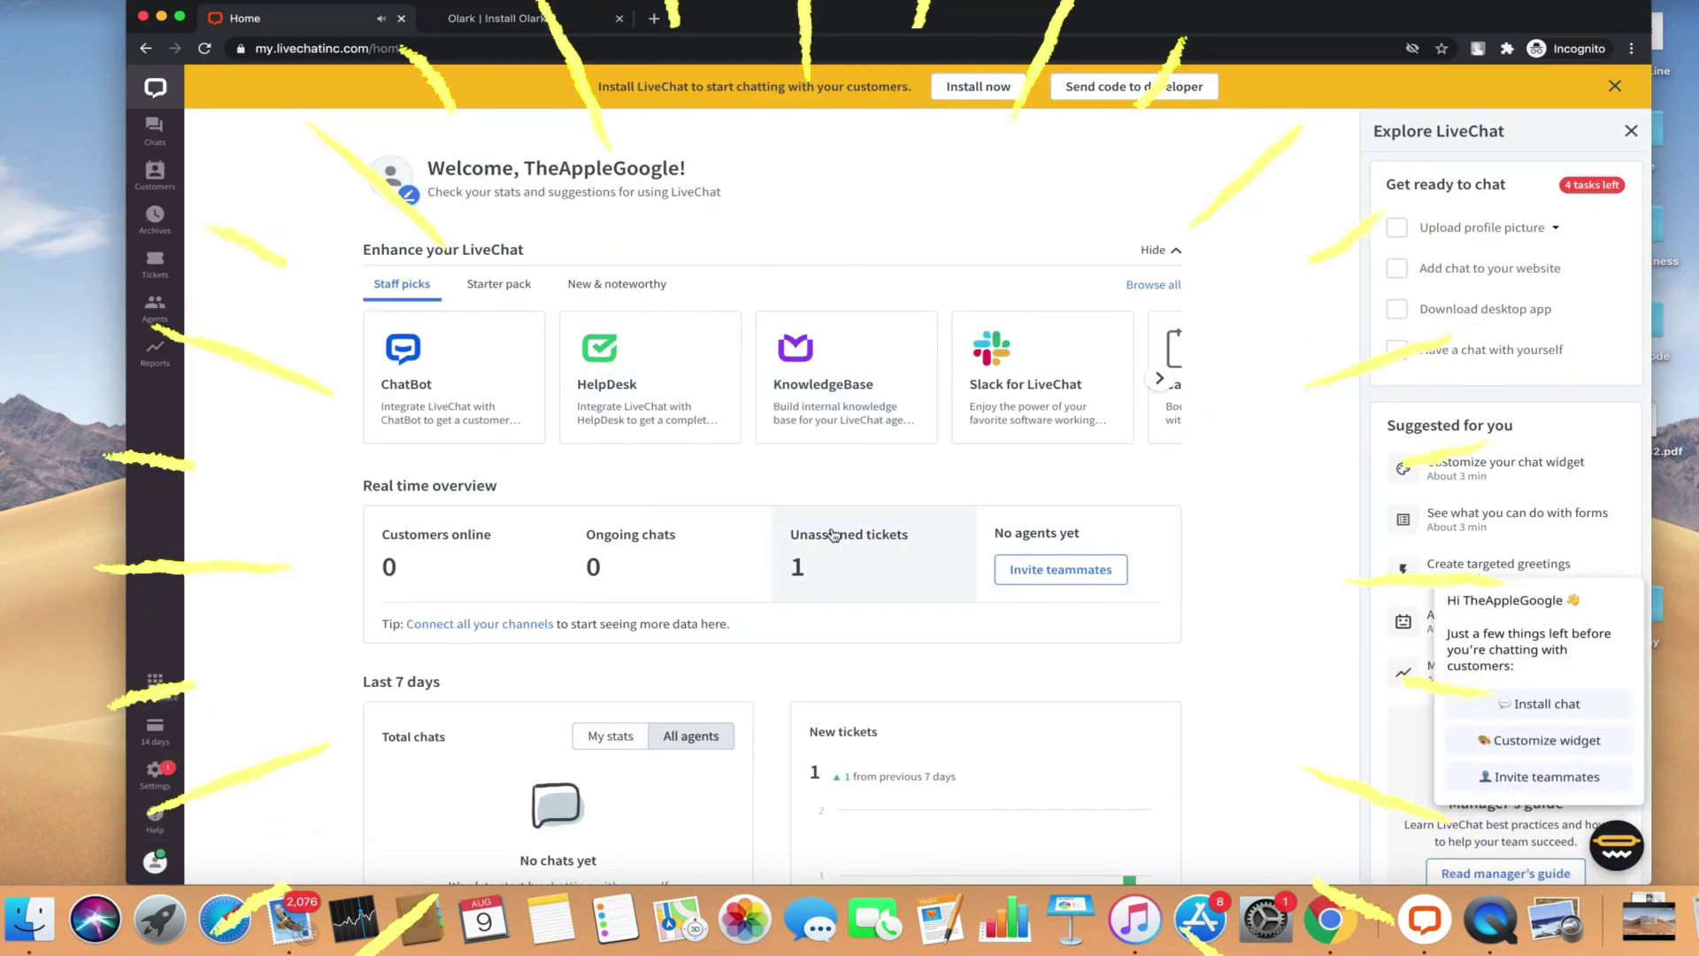
Simulate a browsing visitor from LiveChat's Customers list, then return to Olark's chatbox installation page
click(154, 175)
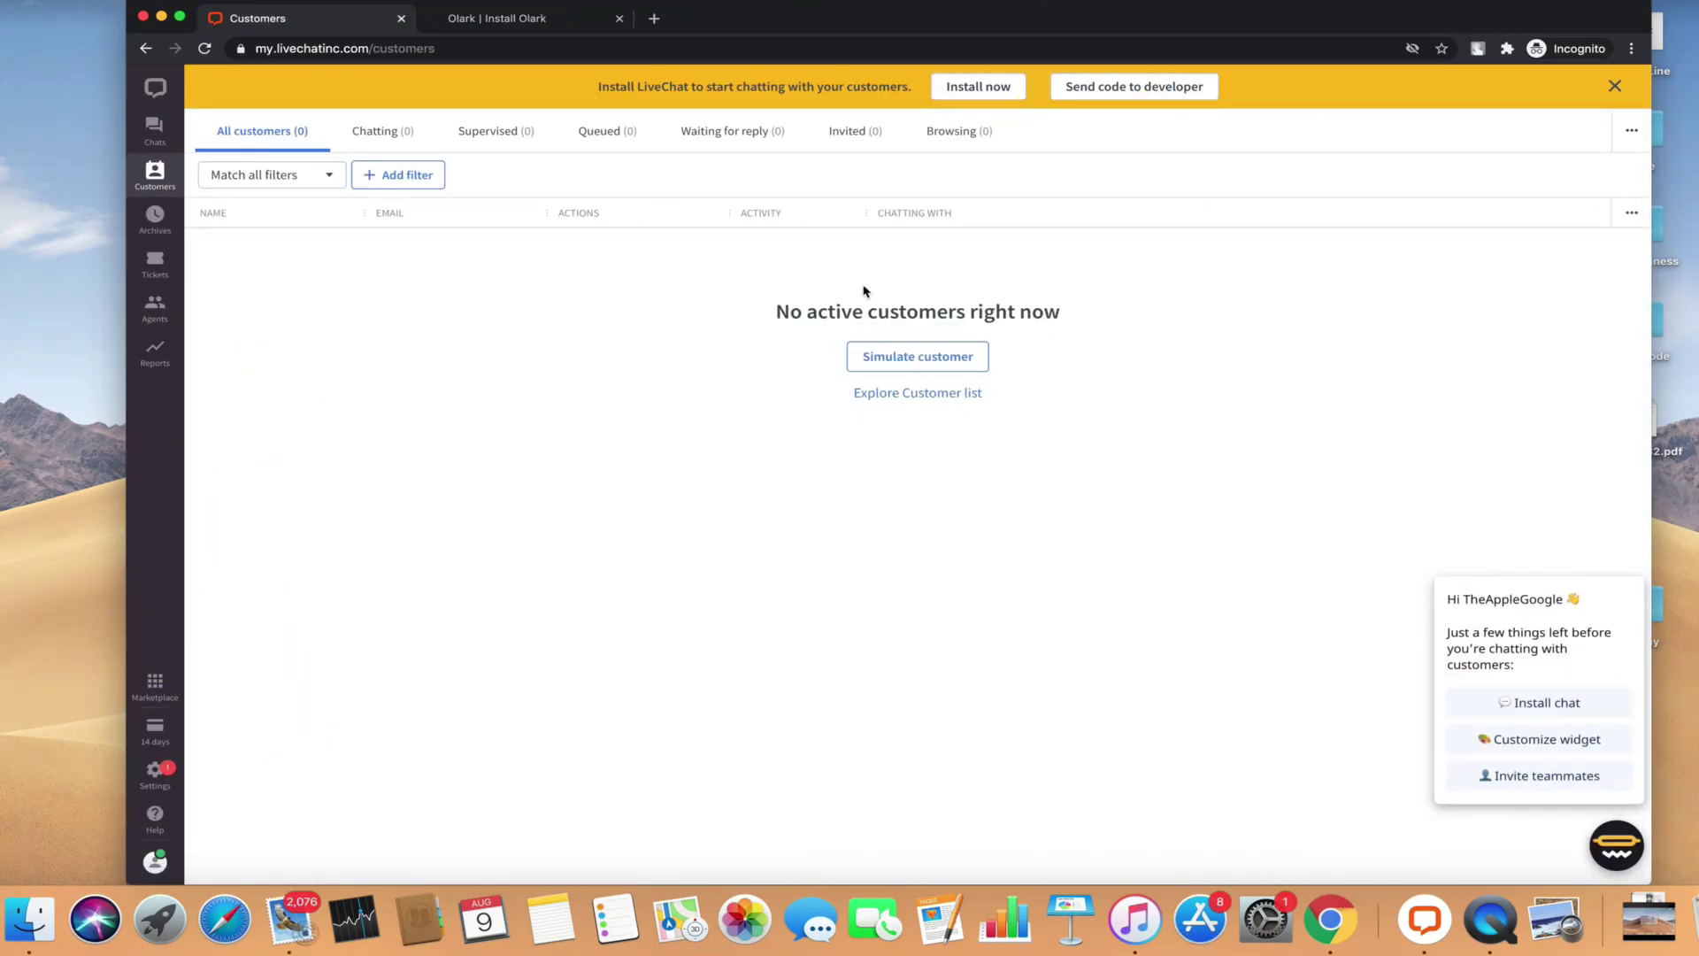
click(925, 360)
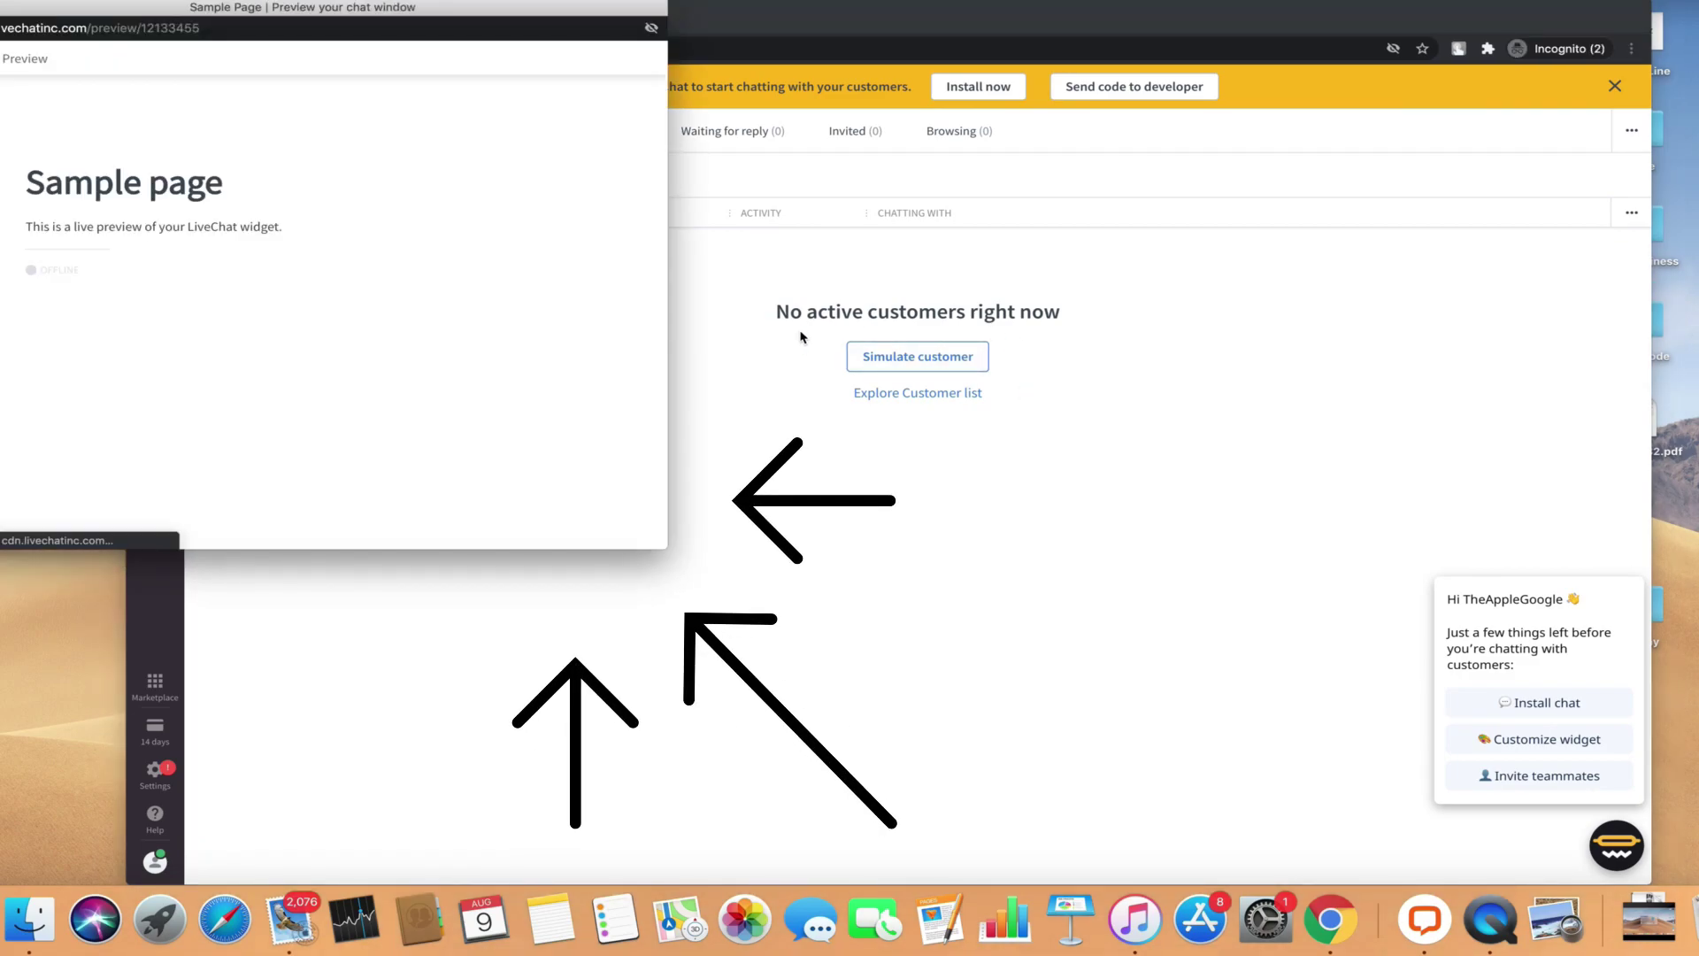
click(777, 325)
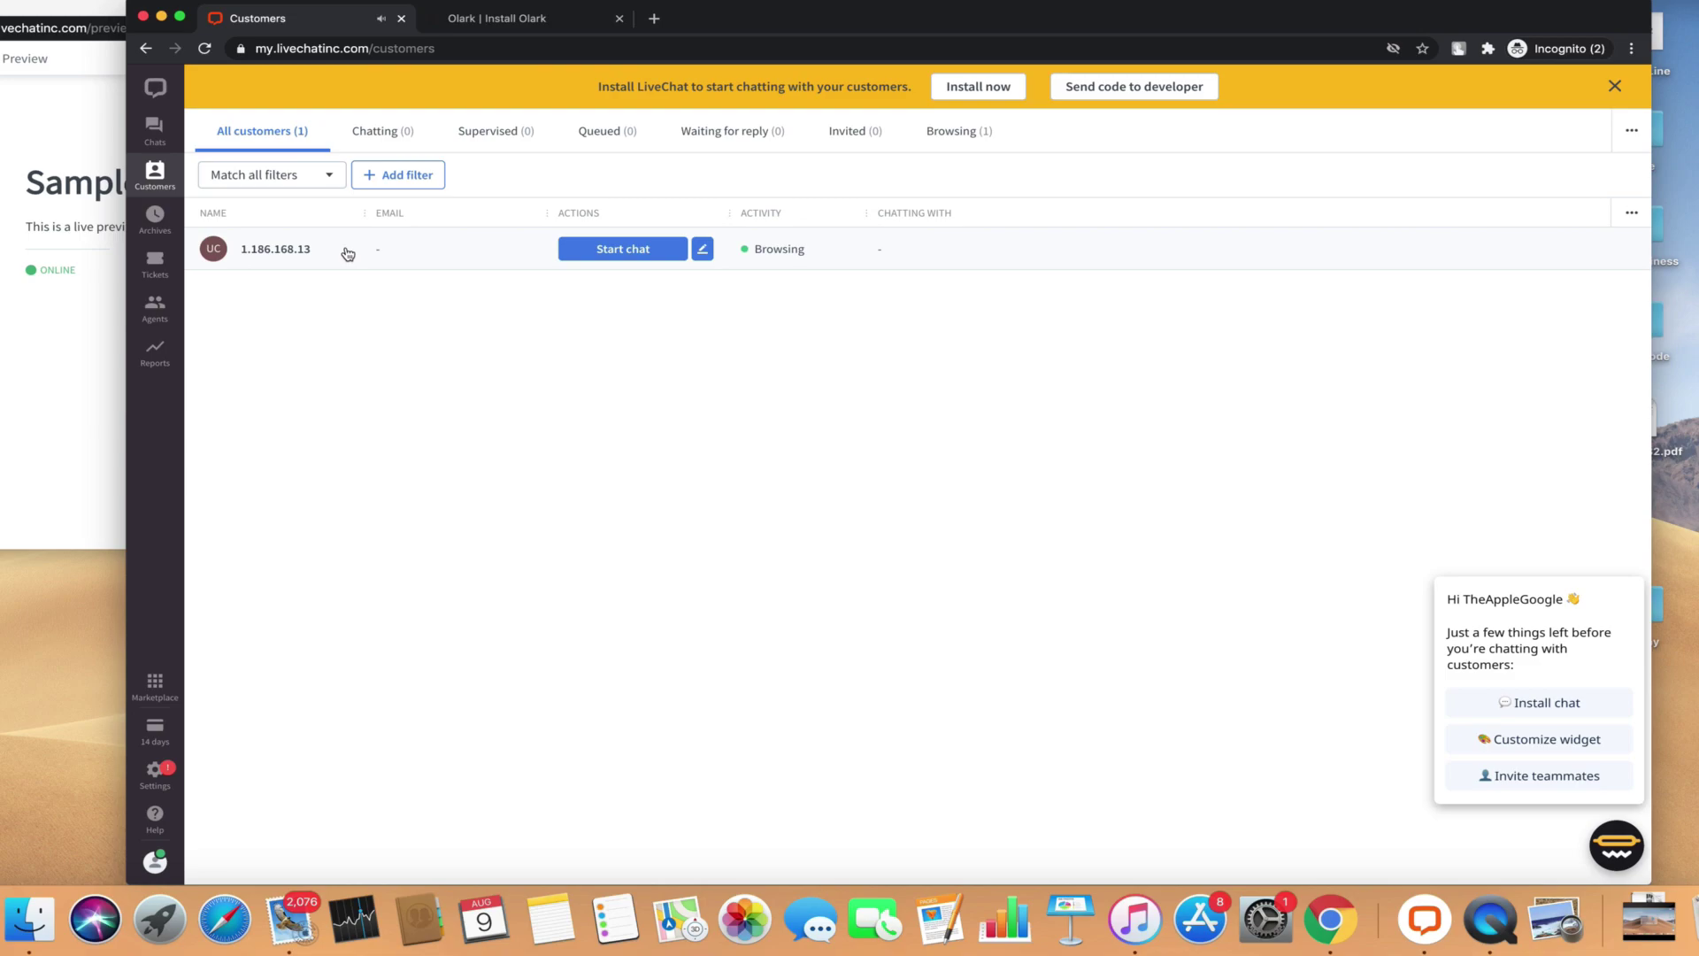
key(ctrl+Tab)
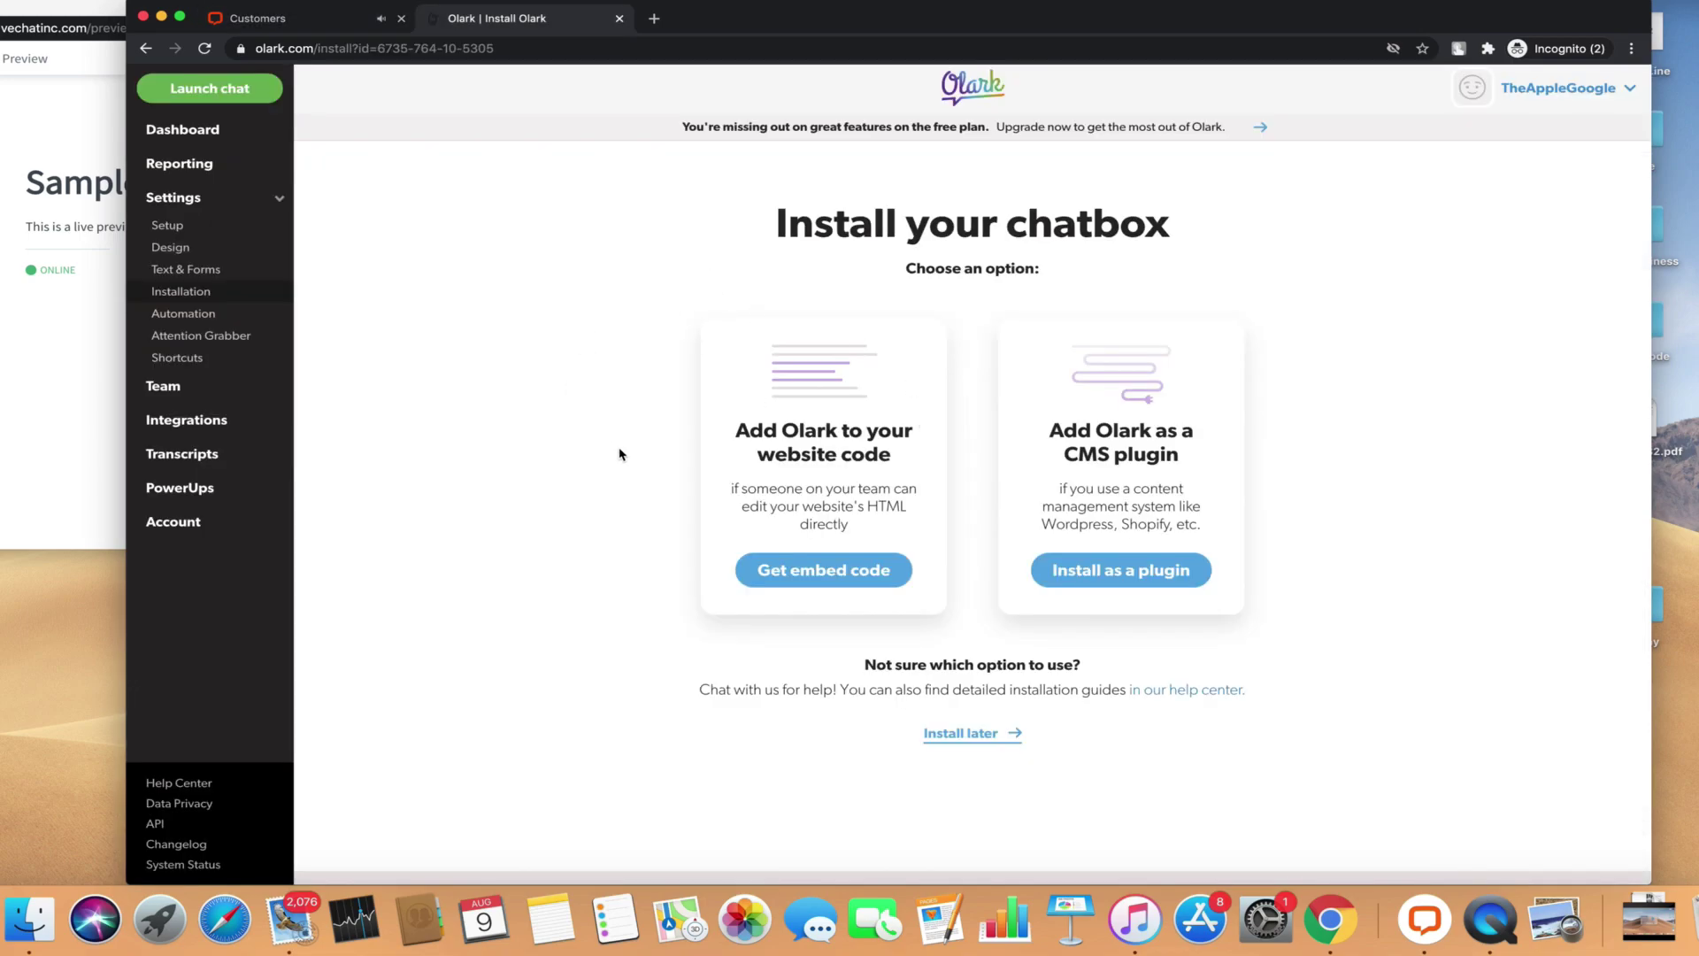
Launch Olark's chat console, visit LiveChat's customers and Marketplace, then open a new tab
click(197, 95)
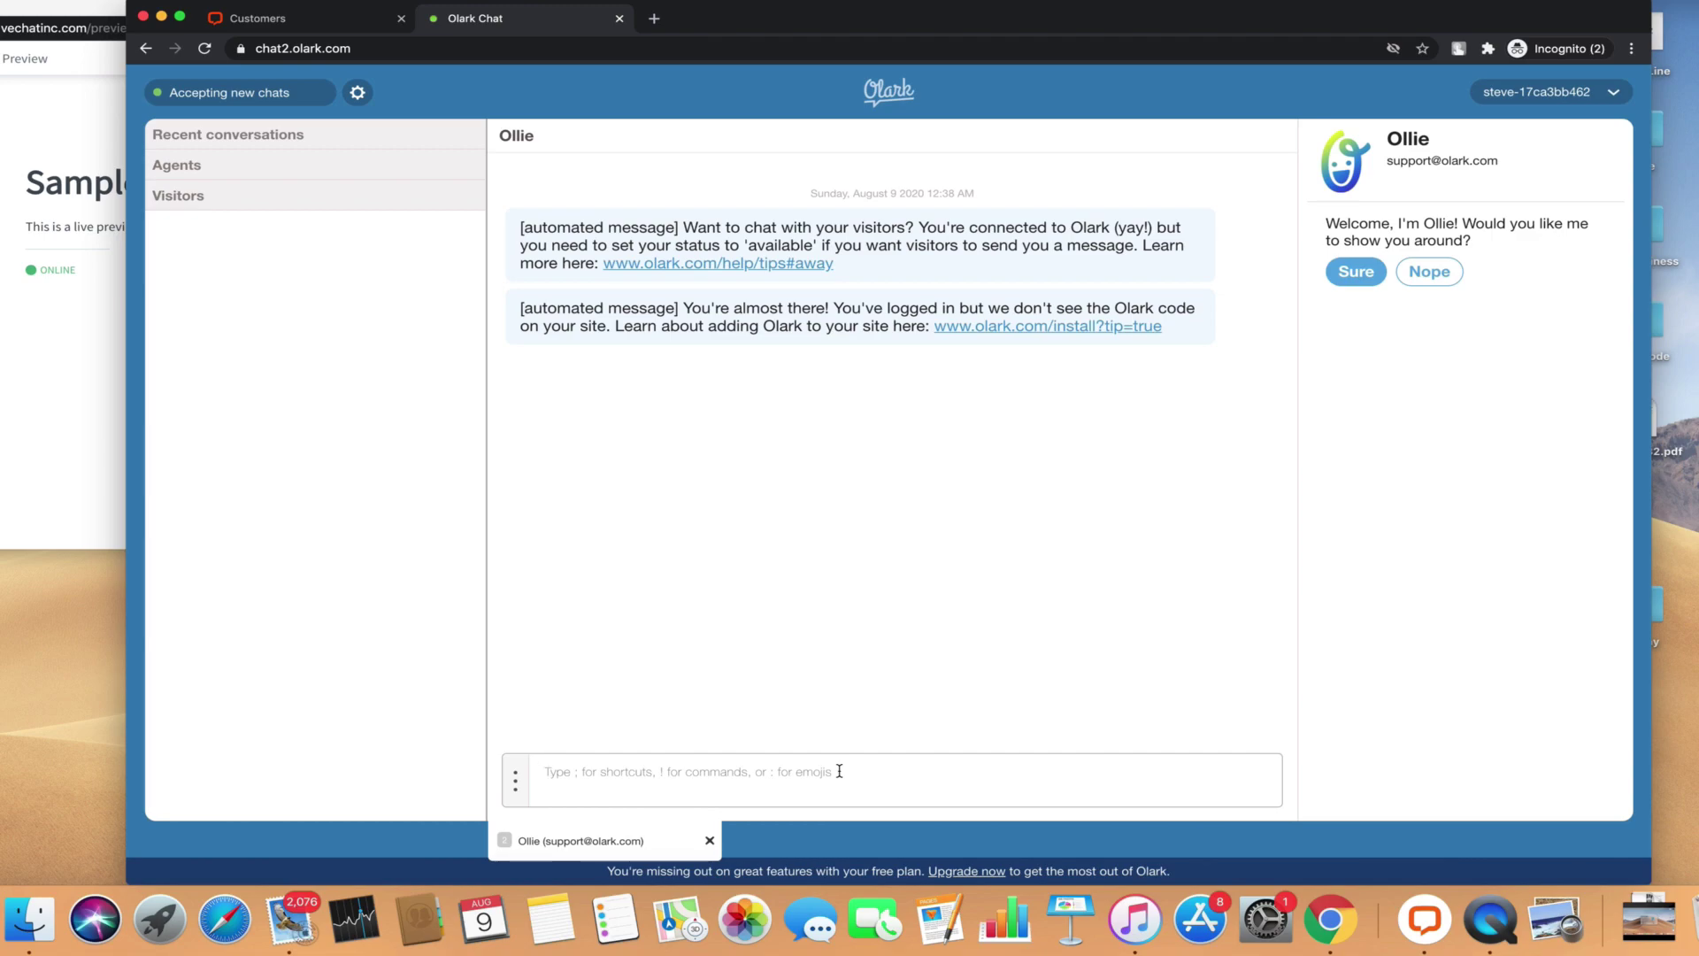
key(ctrl+shift+Tab)
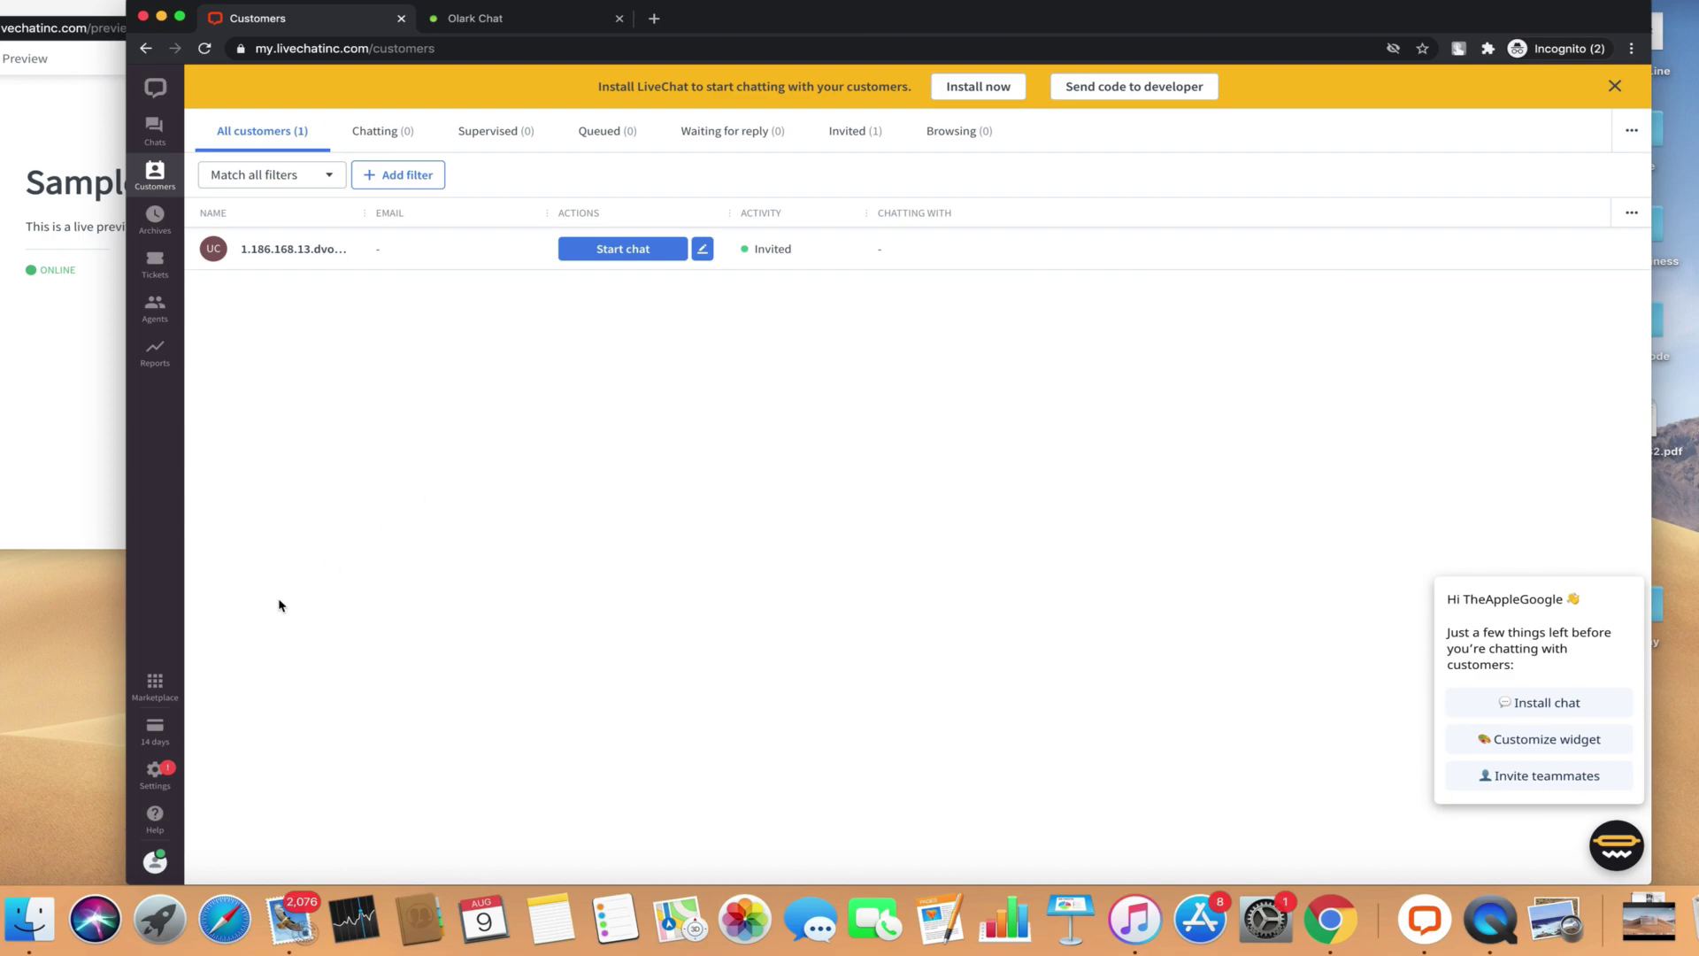
click(155, 686)
key(ctrl+Tab)
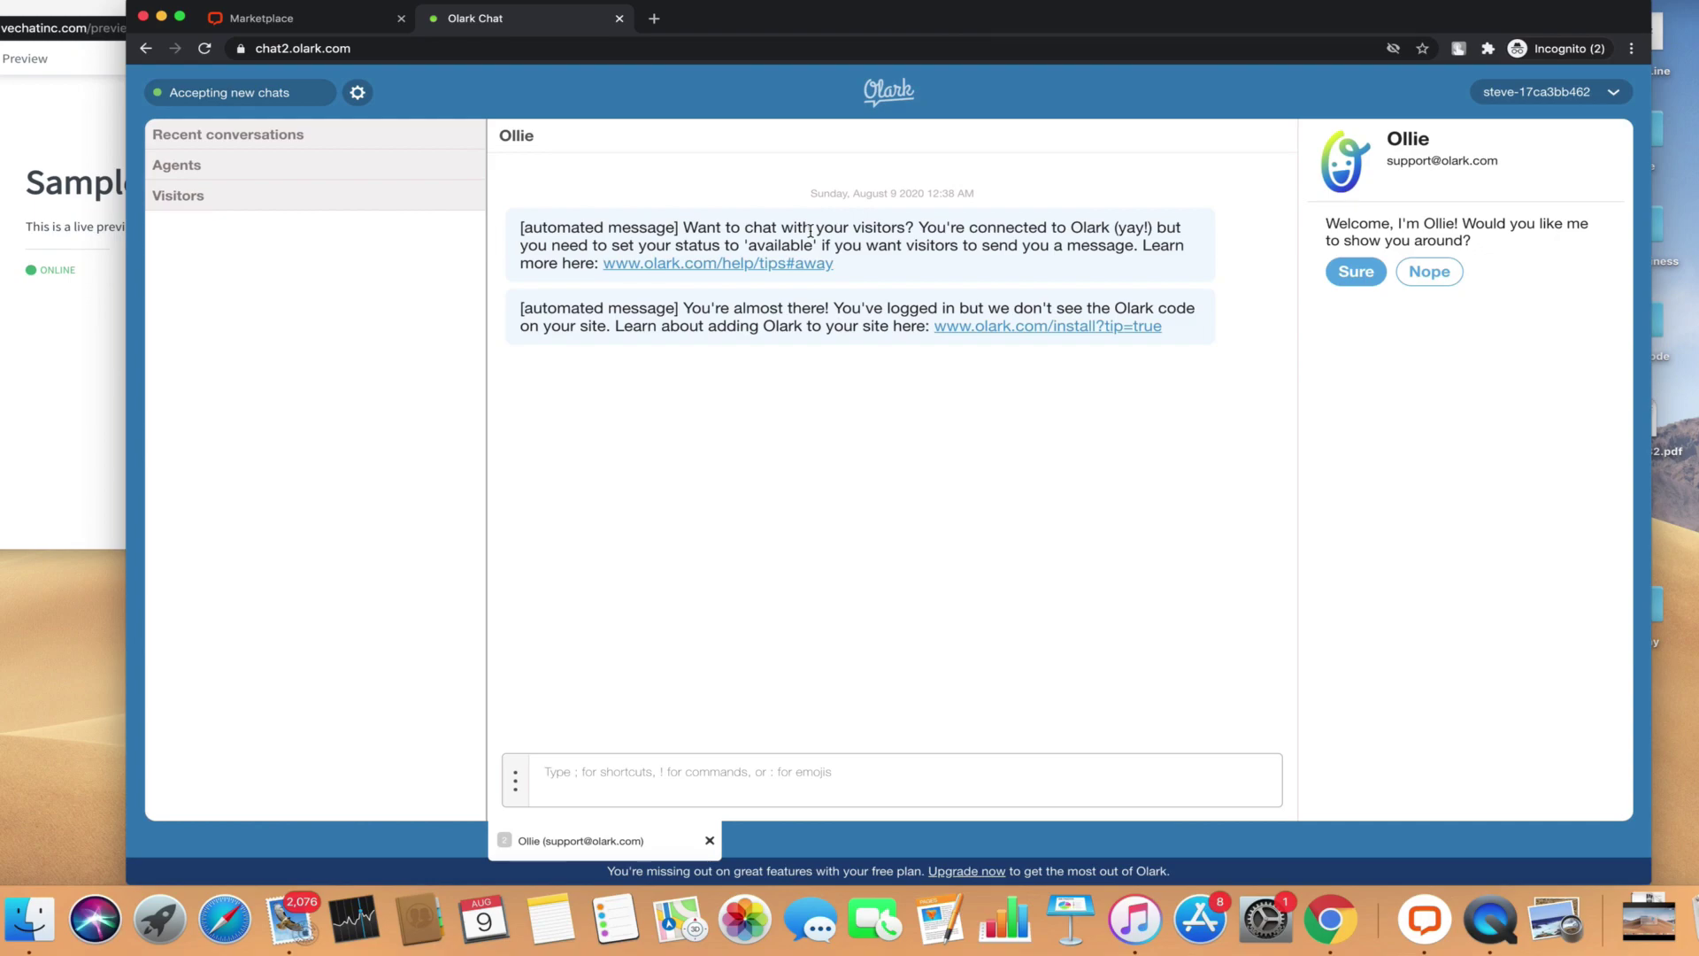
key(super+t)
text(olark.com)
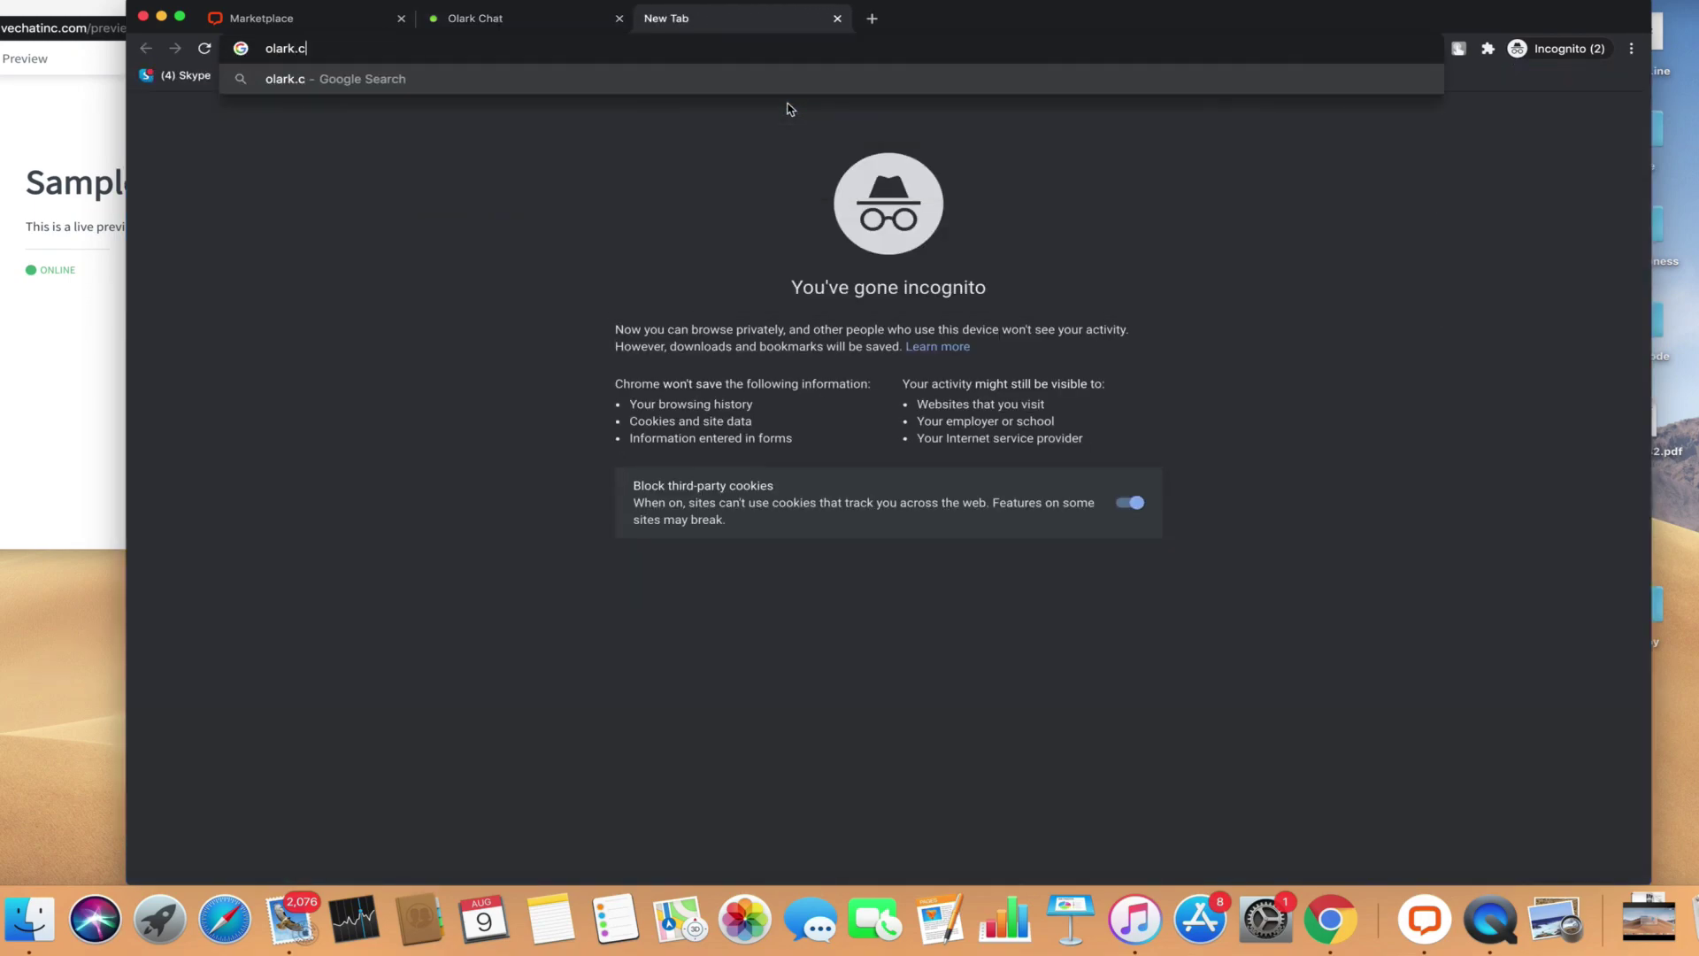
Load the Olark website in the new tab and check LiveChat's Chats and Marketplace views
key(Return)
click(262, 17)
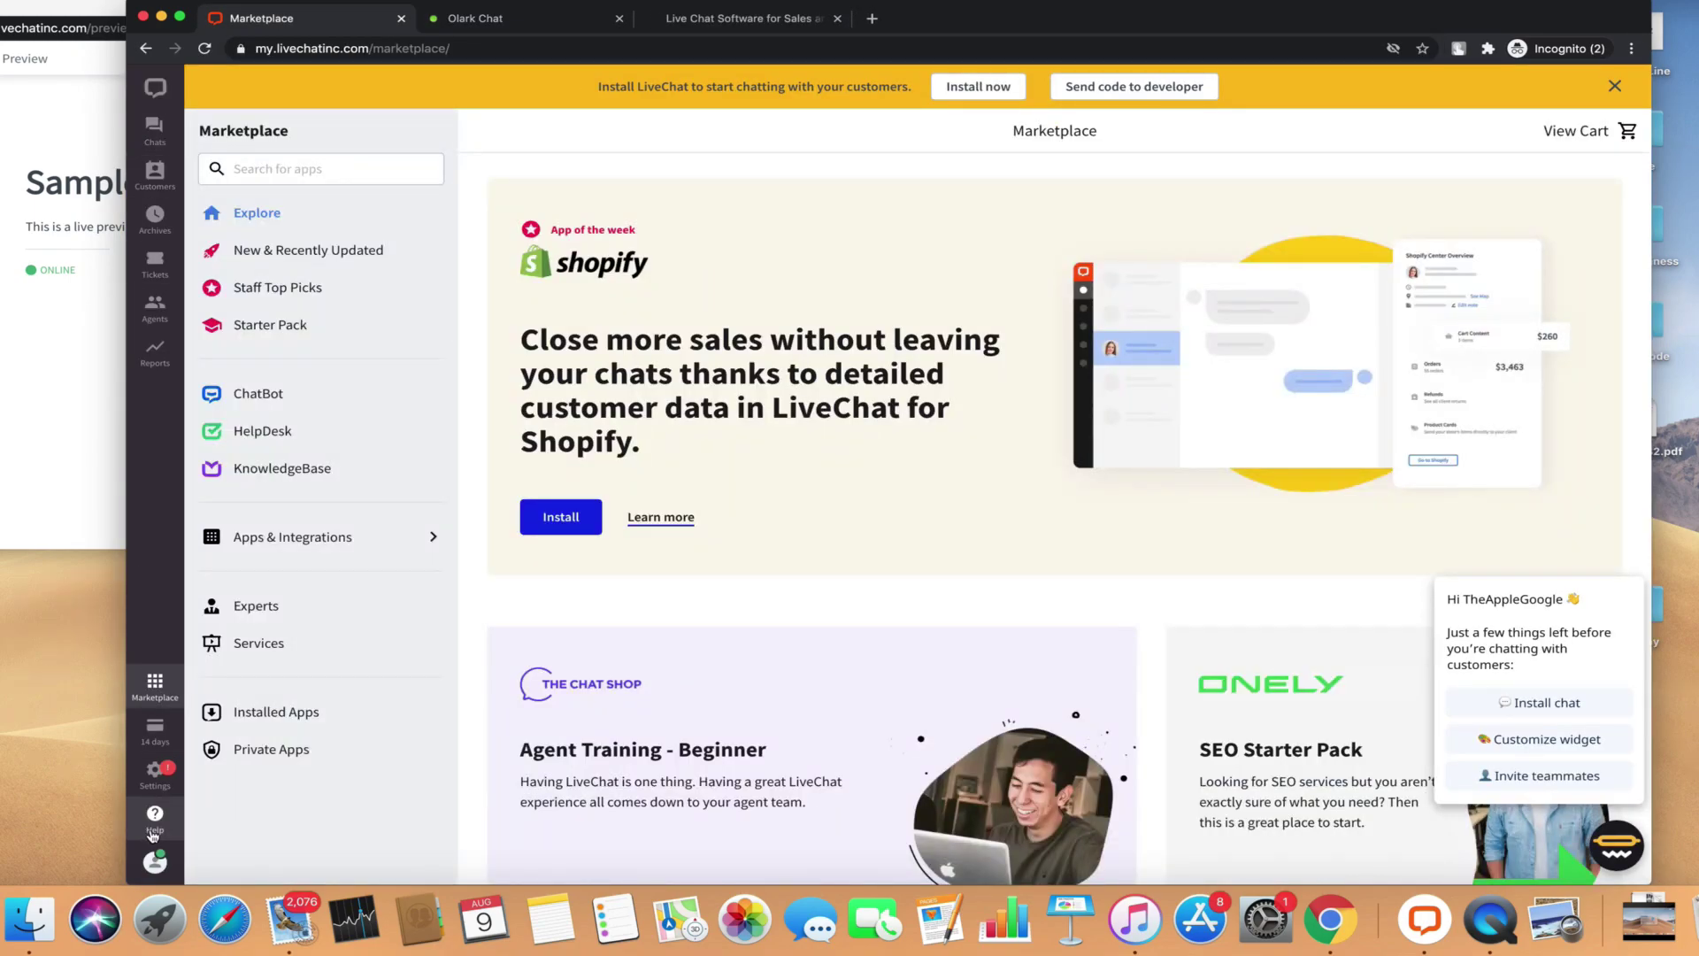
click(155, 130)
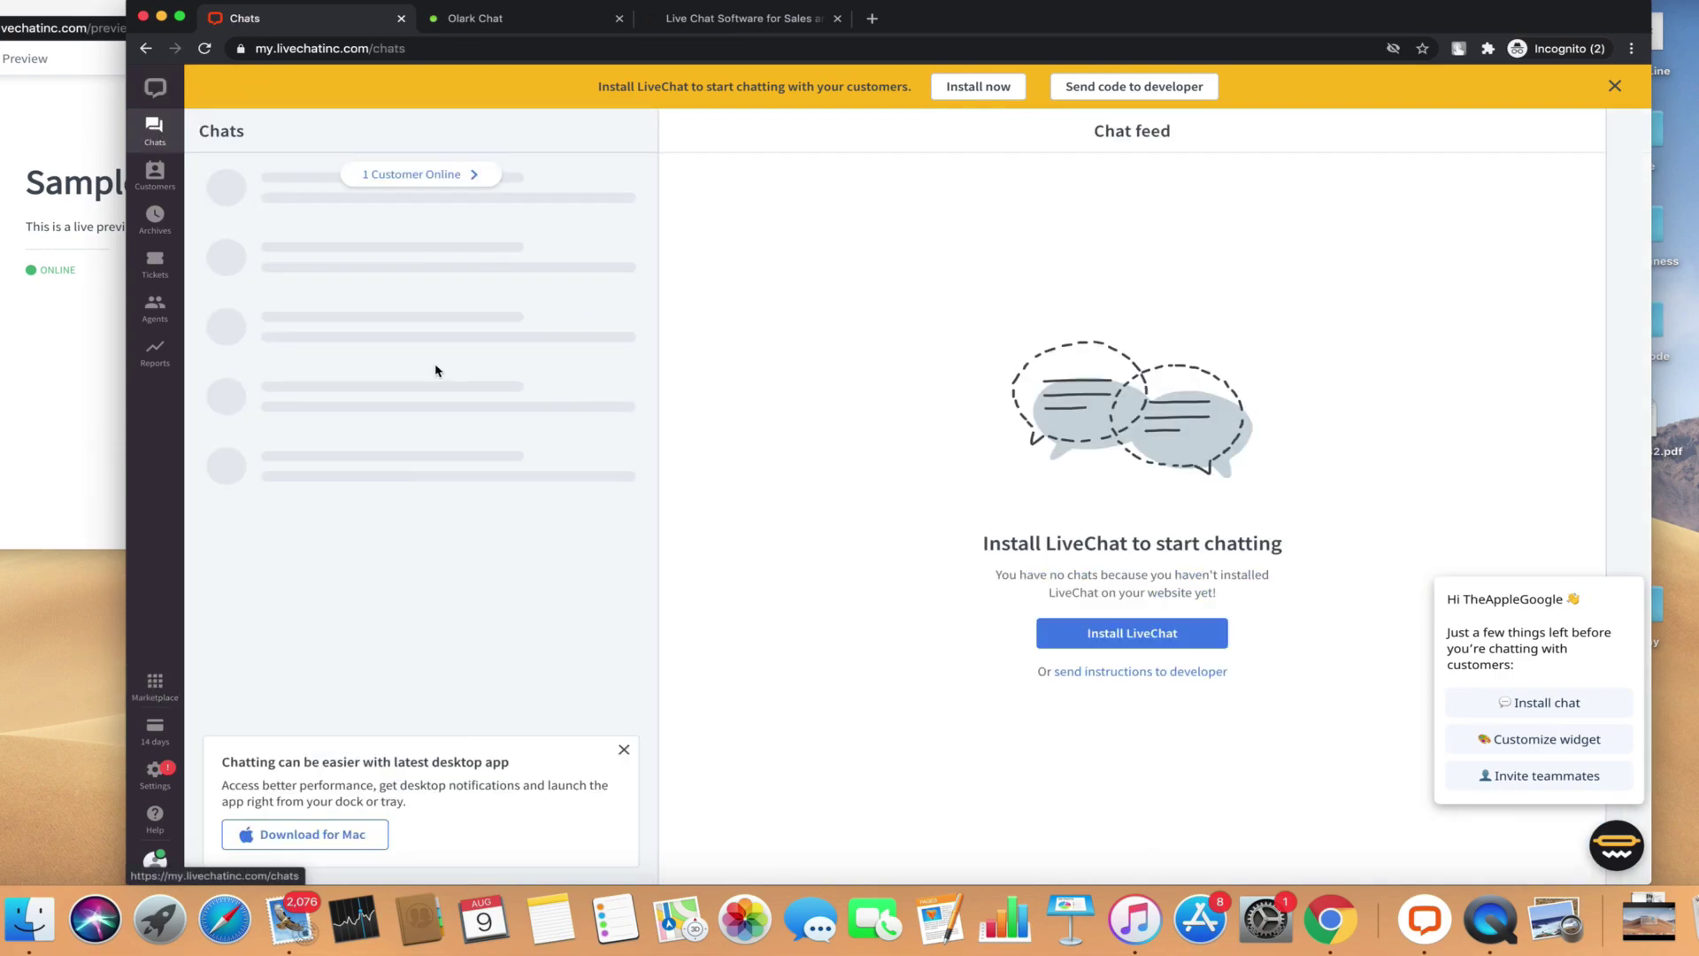
click(154, 728)
Try closing the Olark chat console tab, cancel leaving it, and move to the Olark website
click(475, 17)
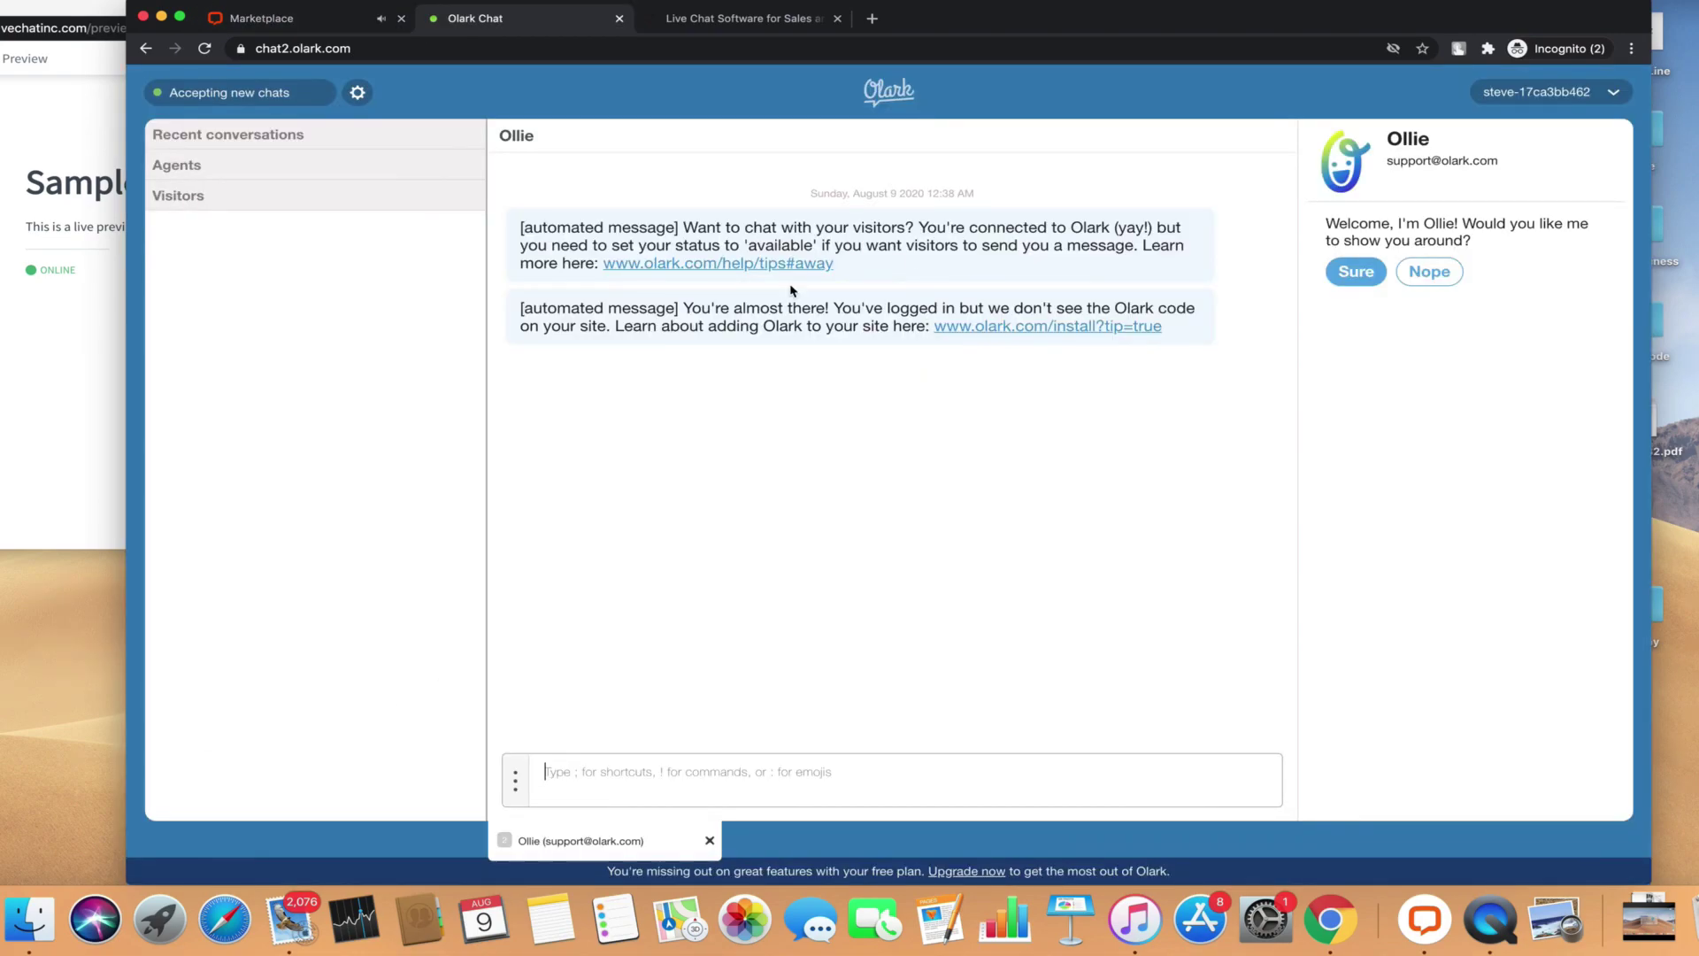
click(739, 18)
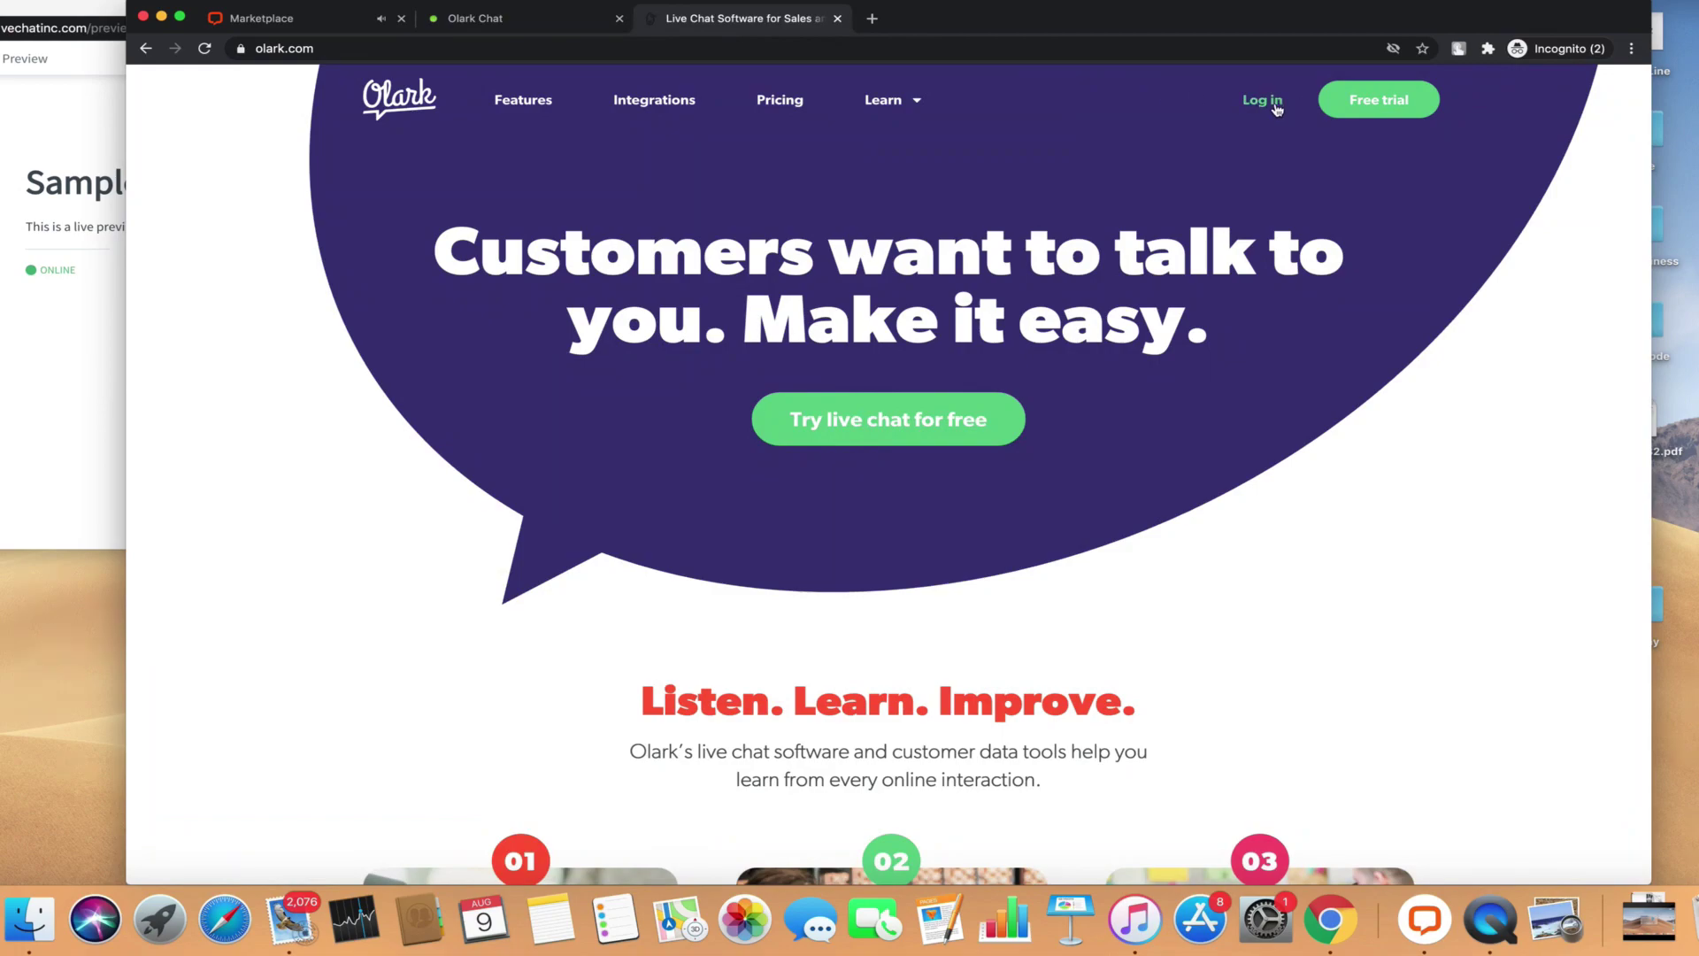
click(531, 16)
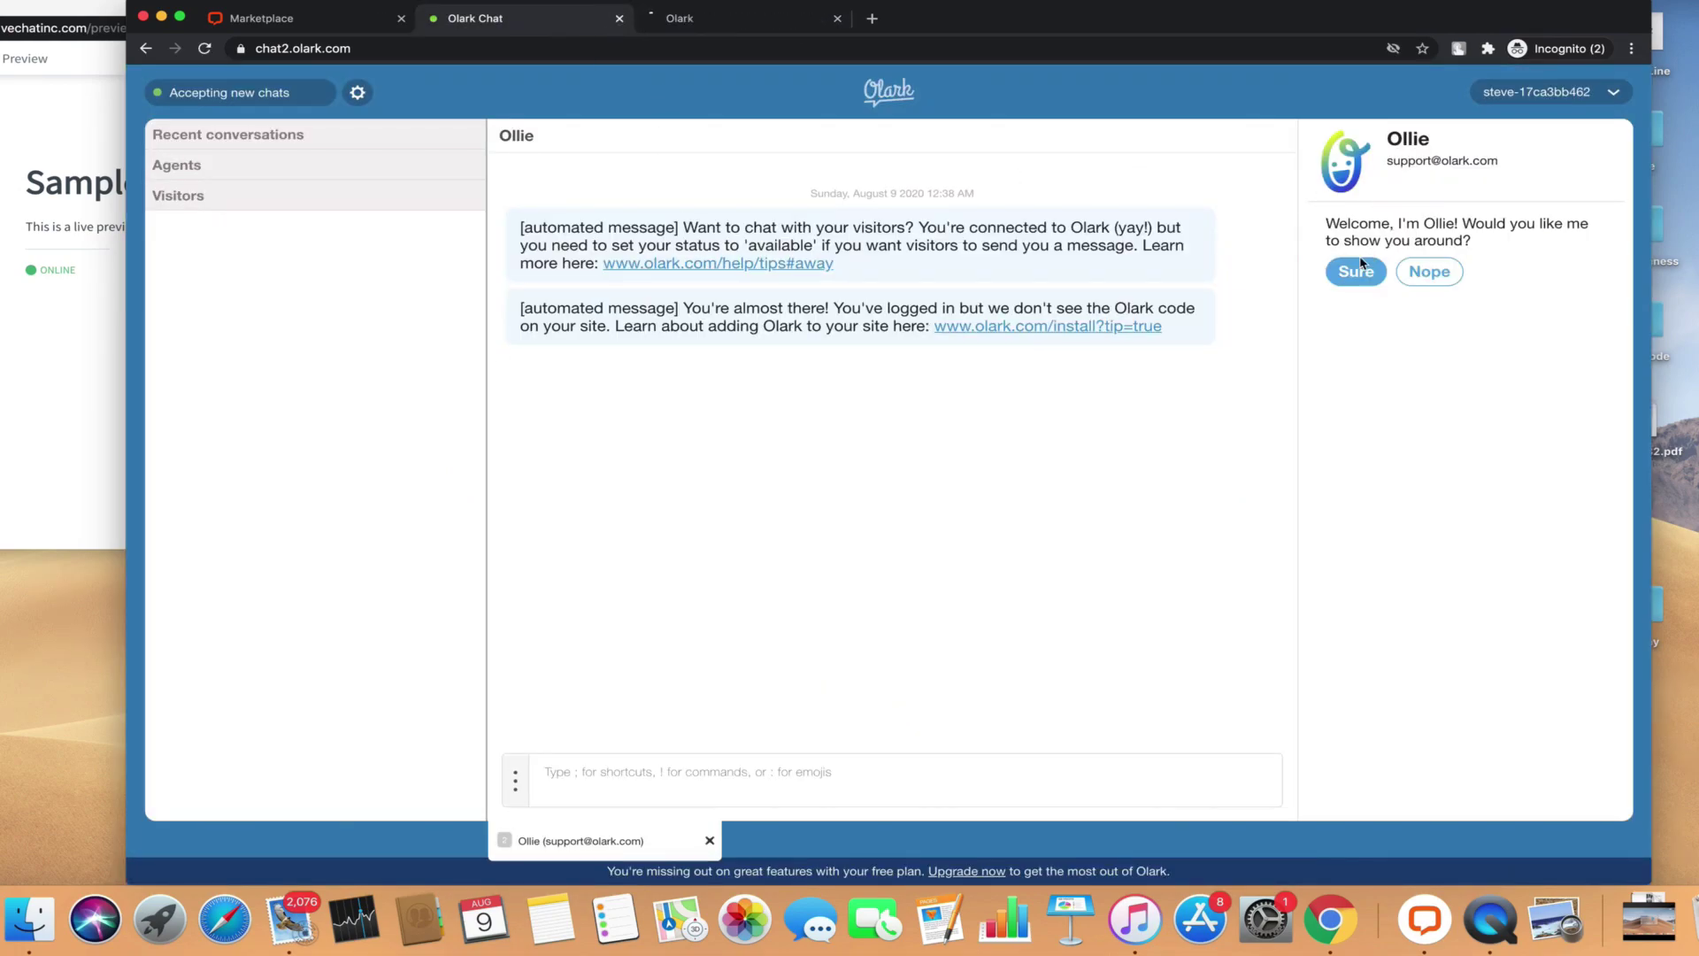
click(620, 19)
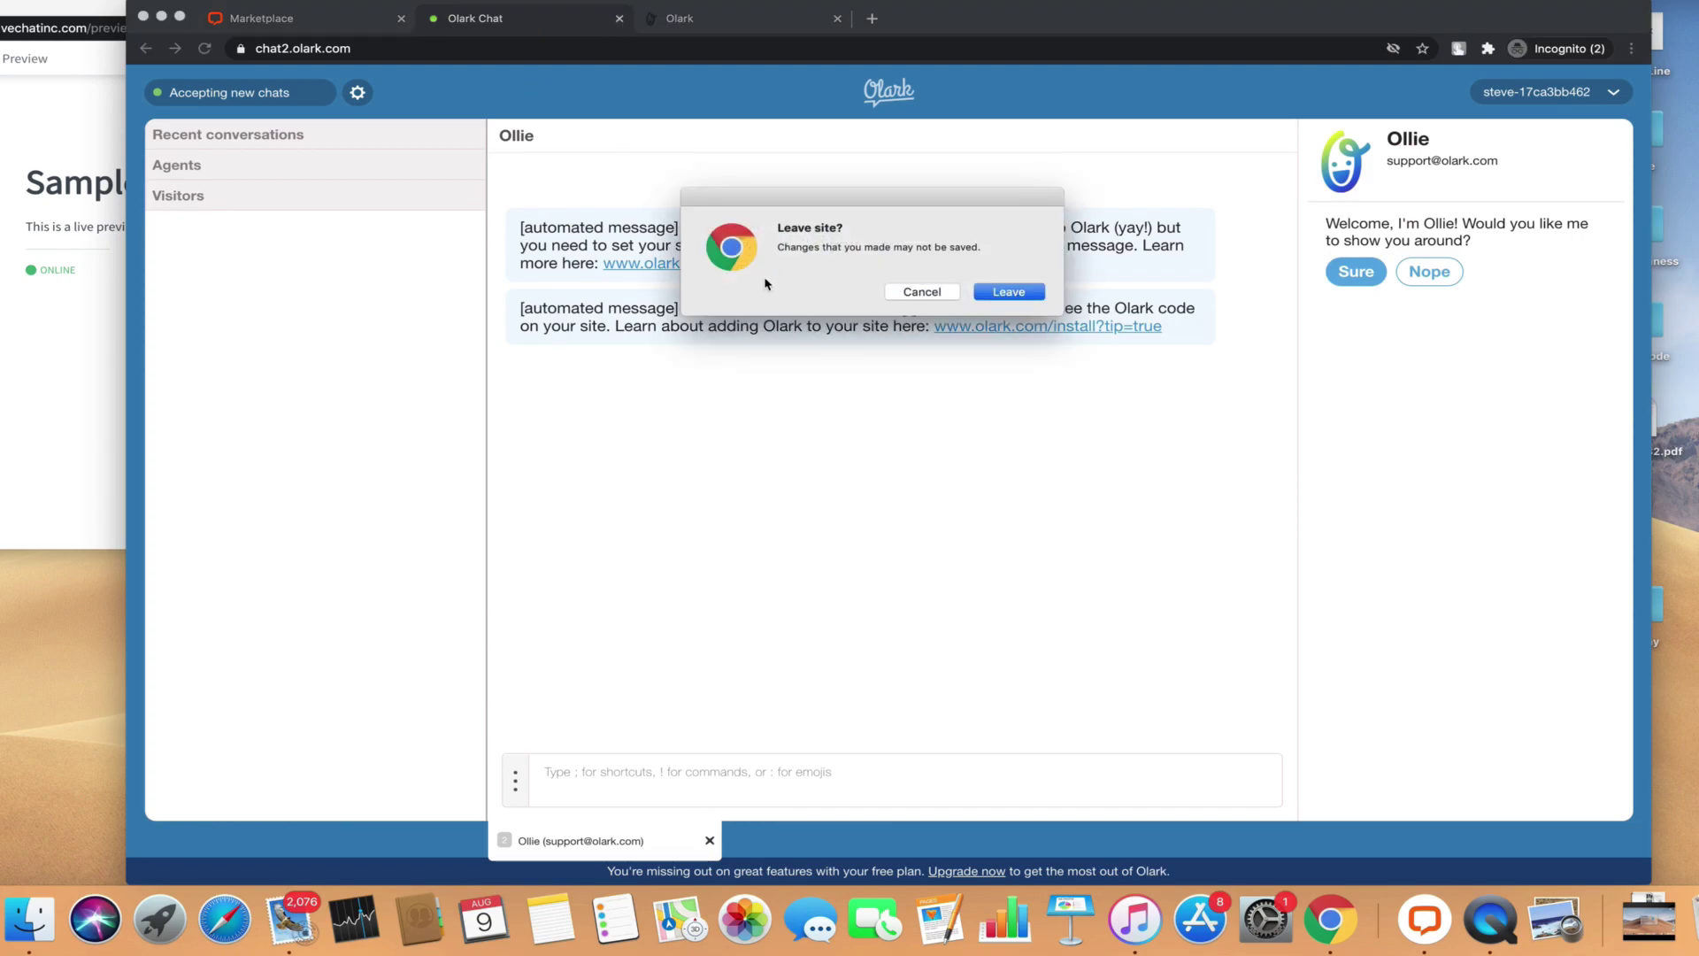
click(922, 293)
click(681, 19)
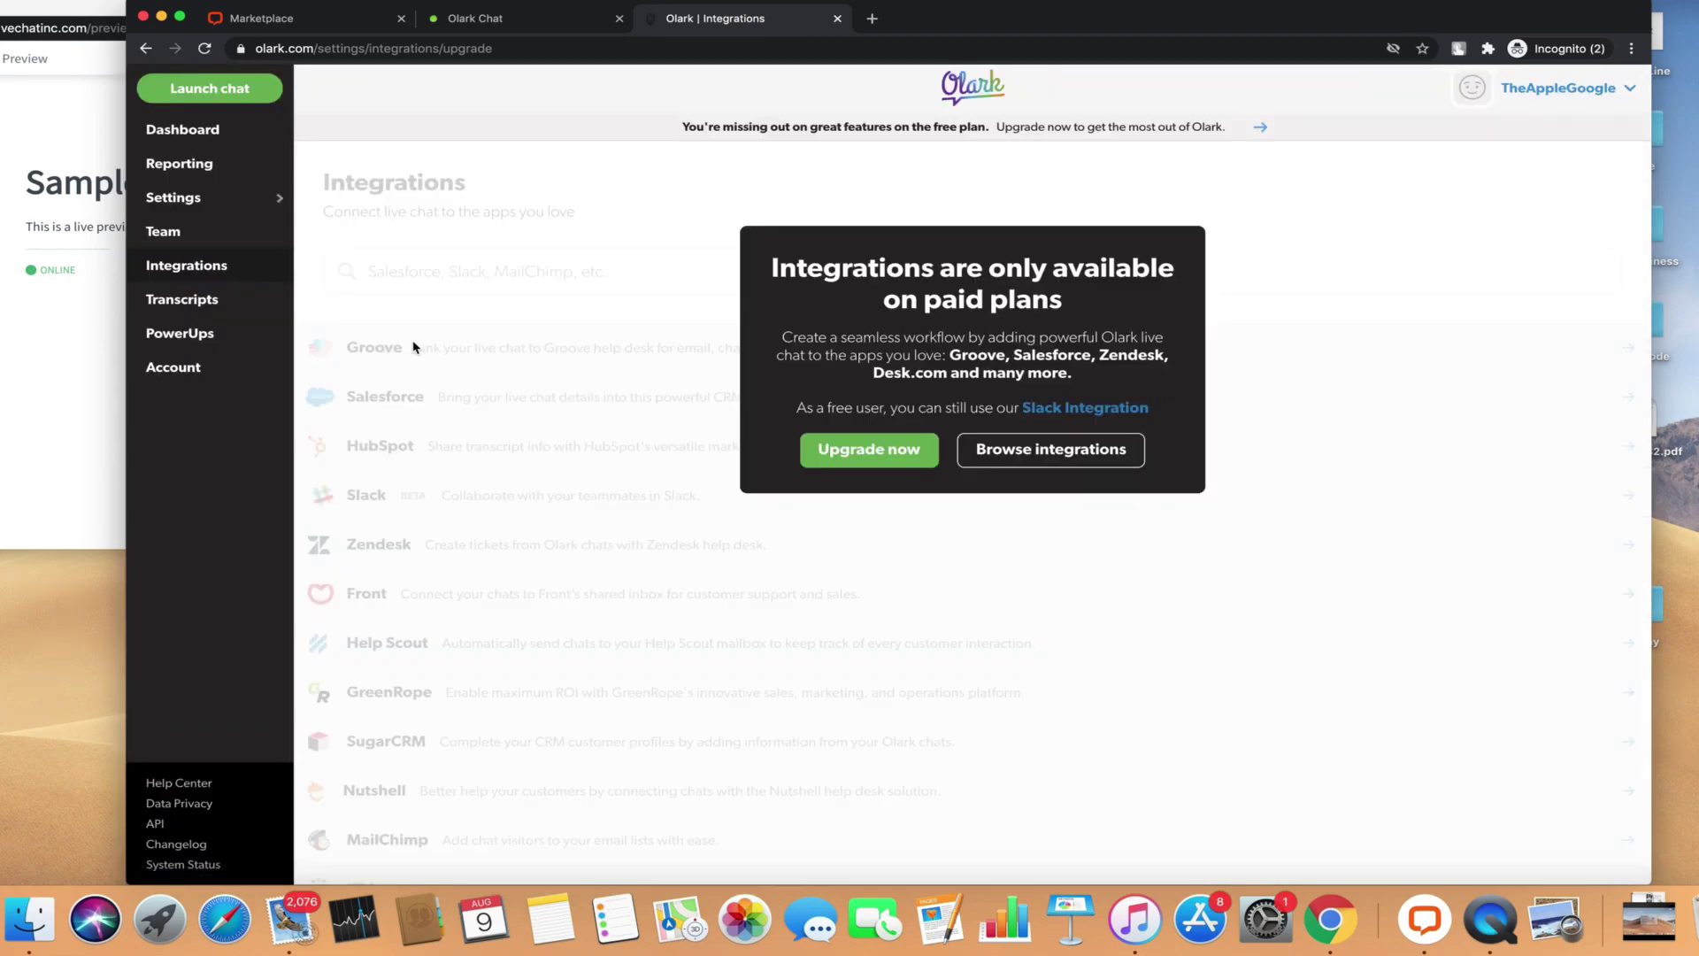
Open Olark's public integrations directory and scroll to Webhooks at the end
click(1050, 449)
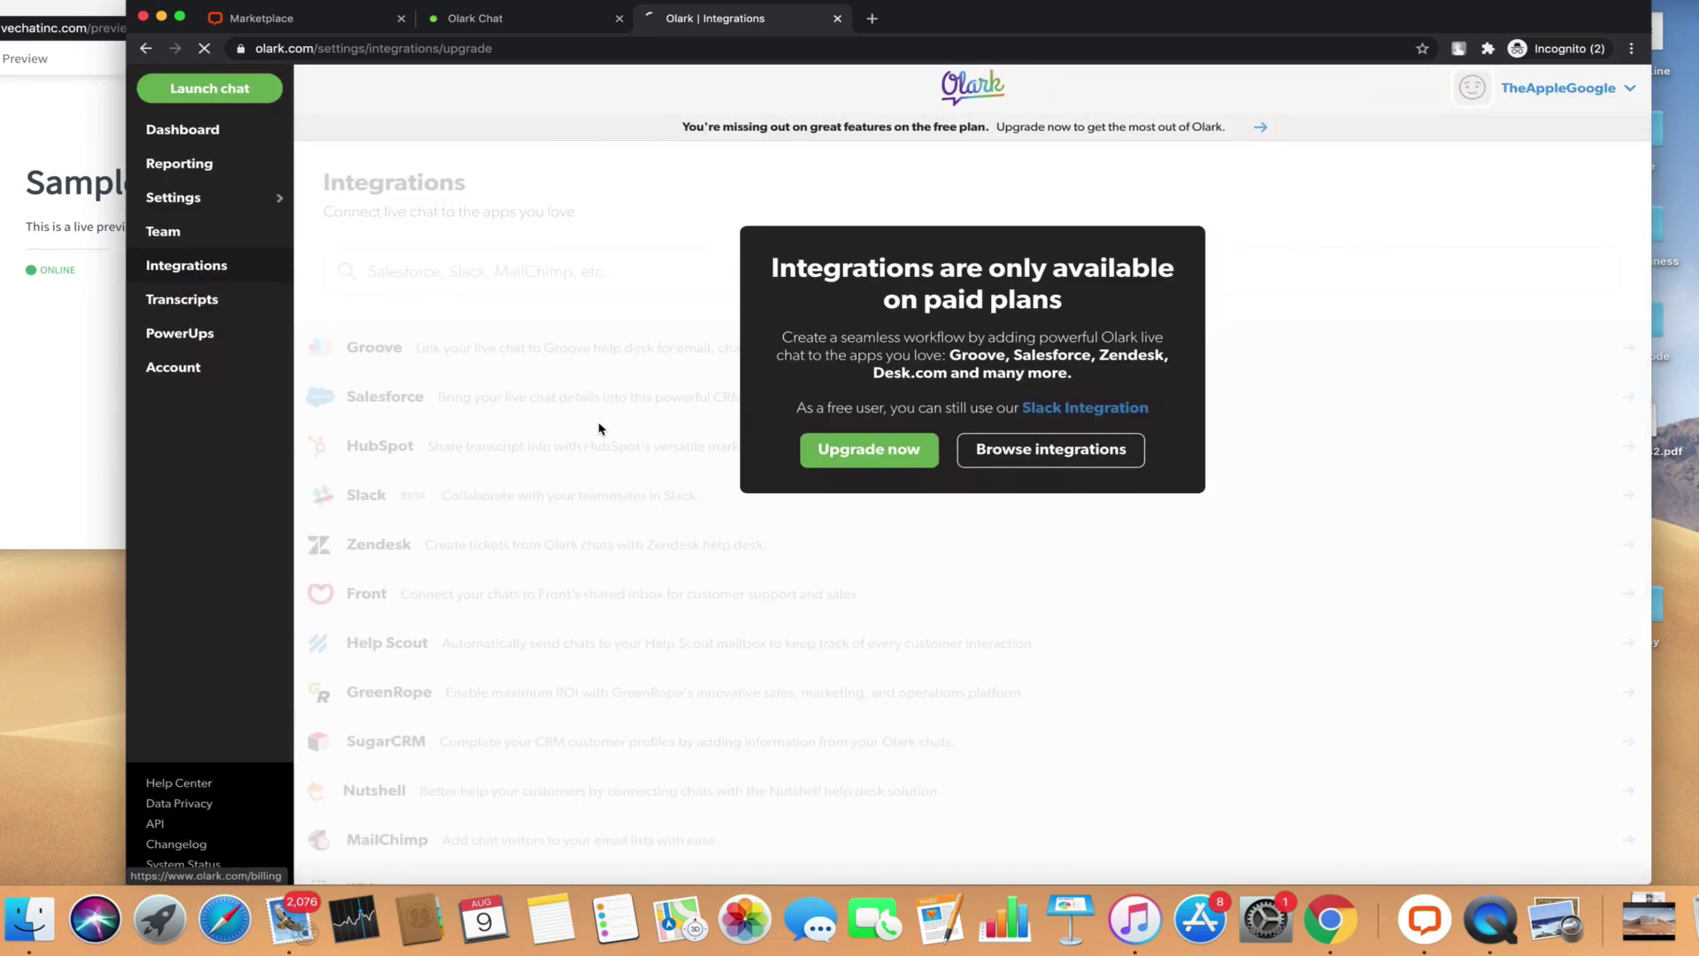
scroll(601, 429, down, 5)
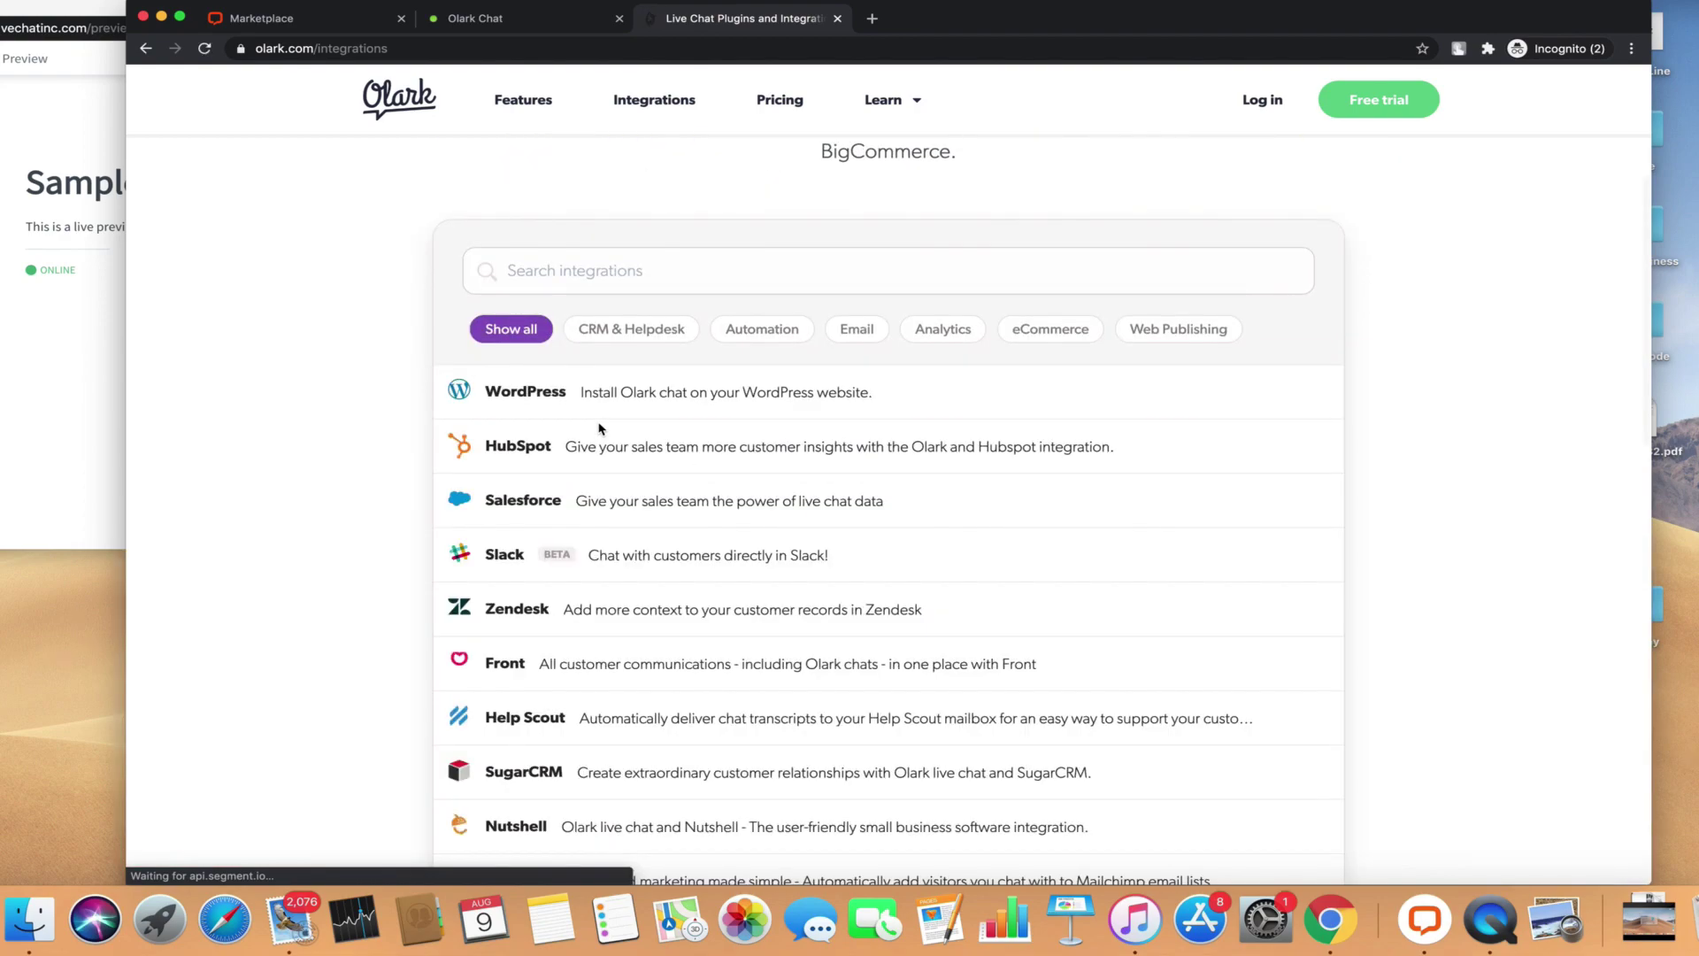
scroll(601, 427, down, 2)
scroll(737, 412, down, 1)
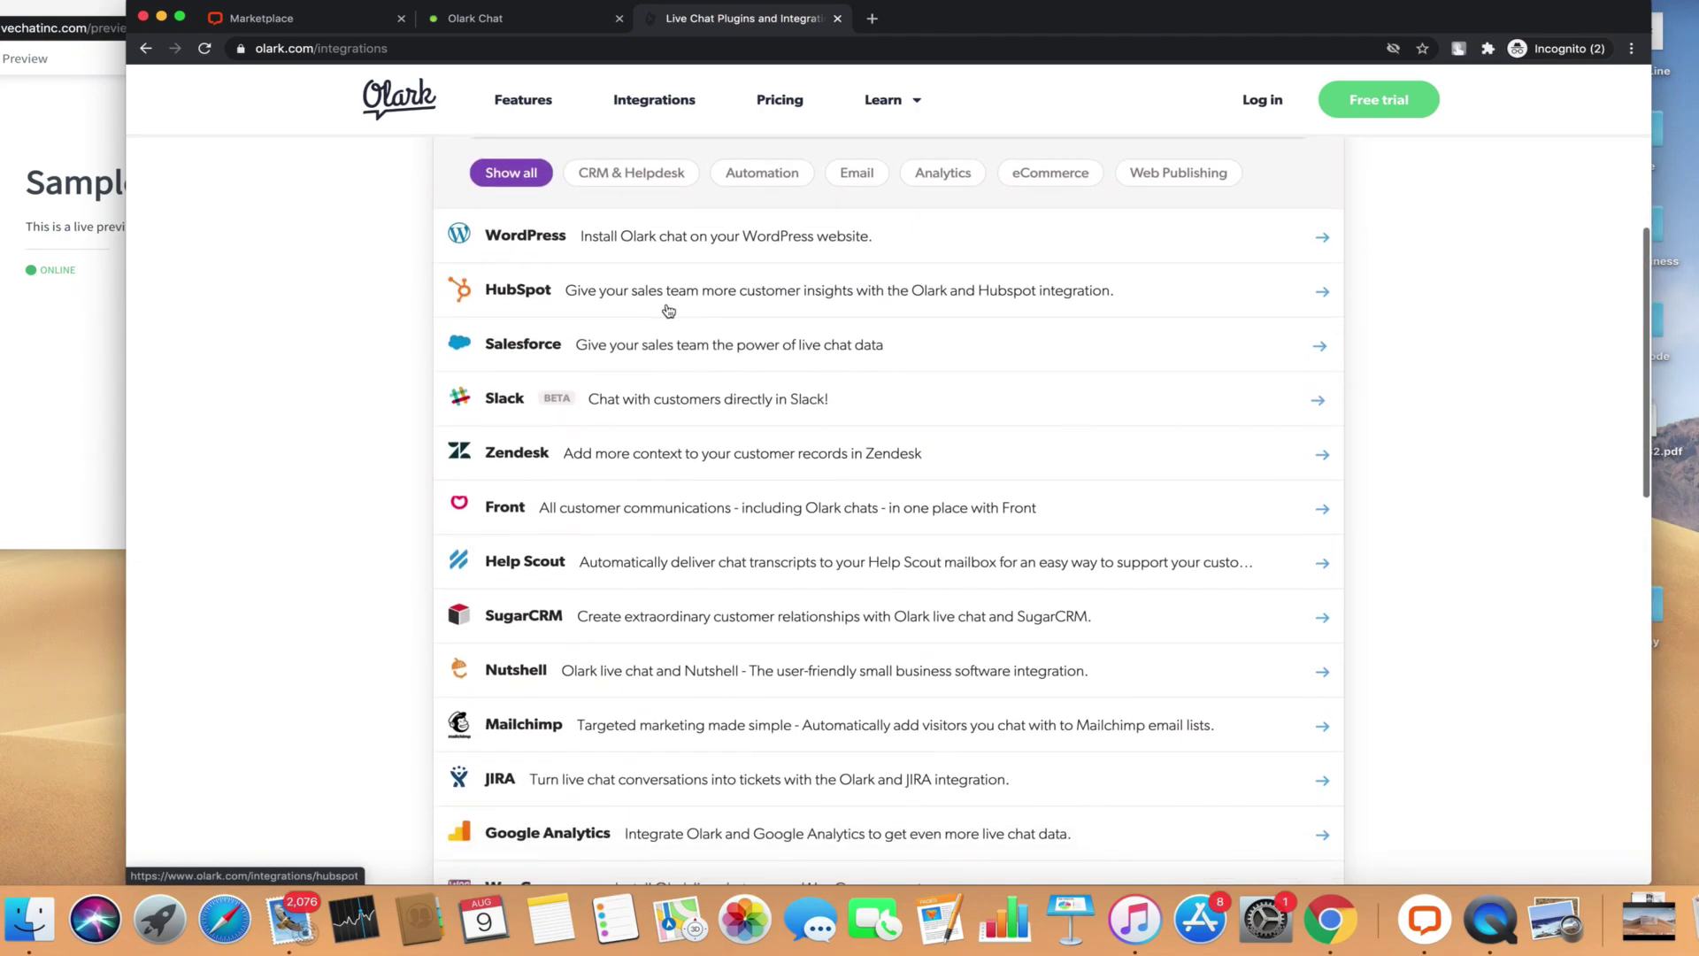
scroll(726, 461, down, 3)
scroll(771, 462, down, 3)
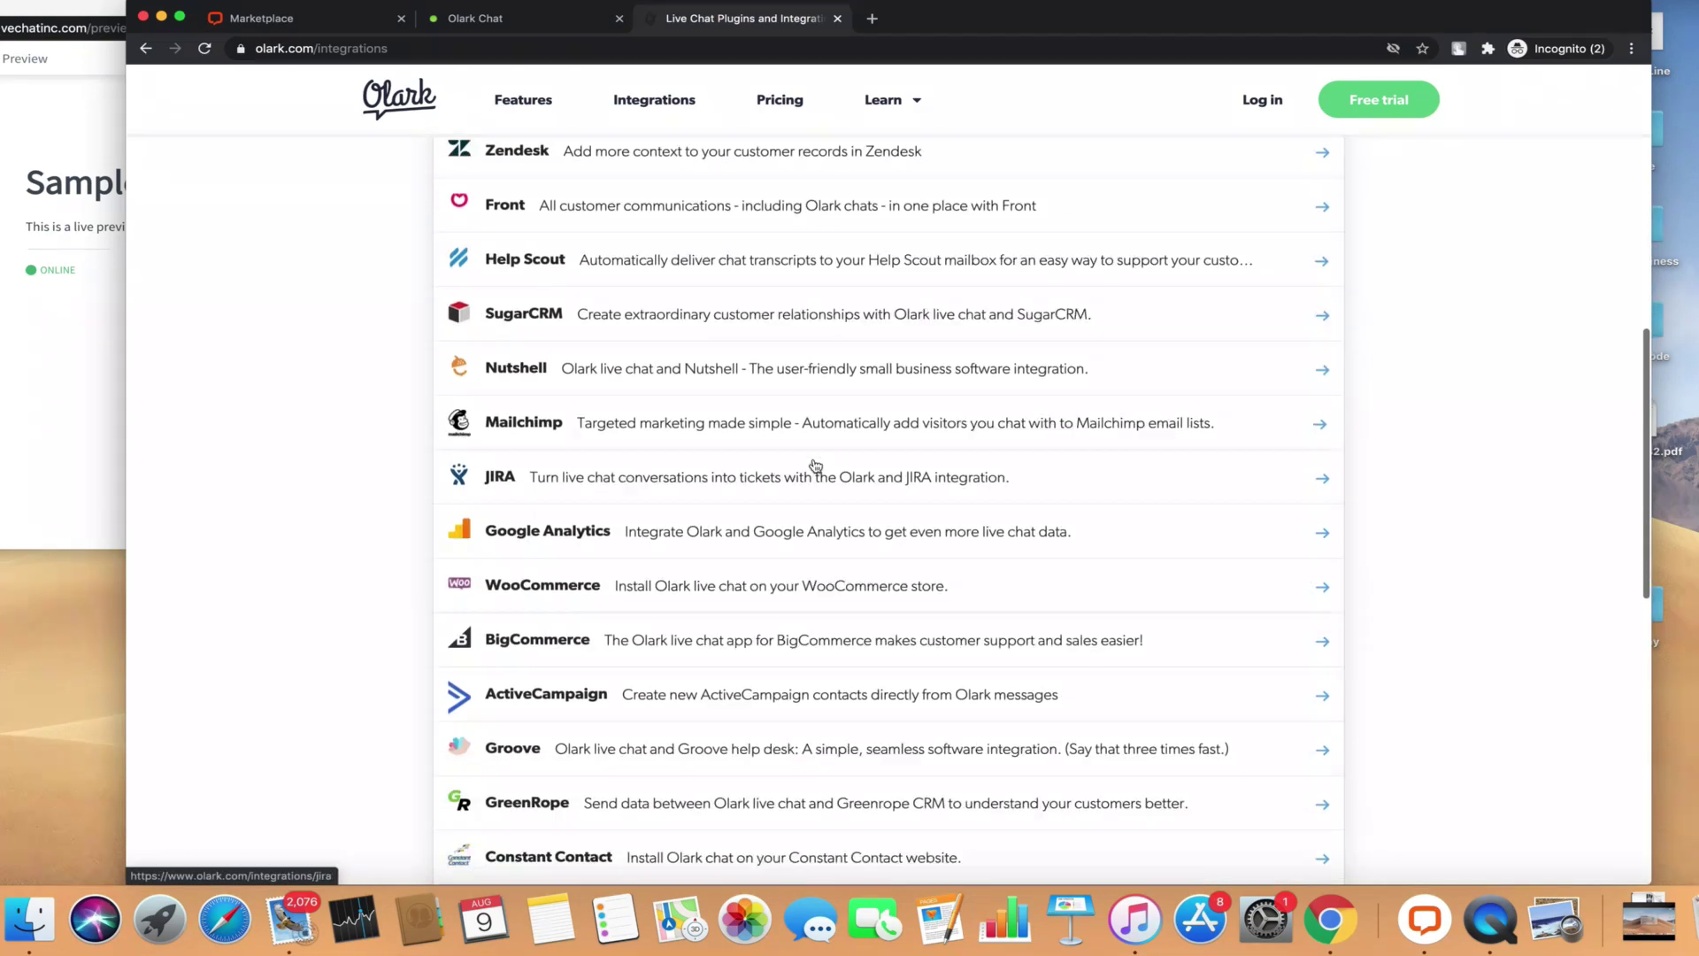
scroll(797, 465, down, 1)
scroll(815, 466, down, 3)
key(super+q)
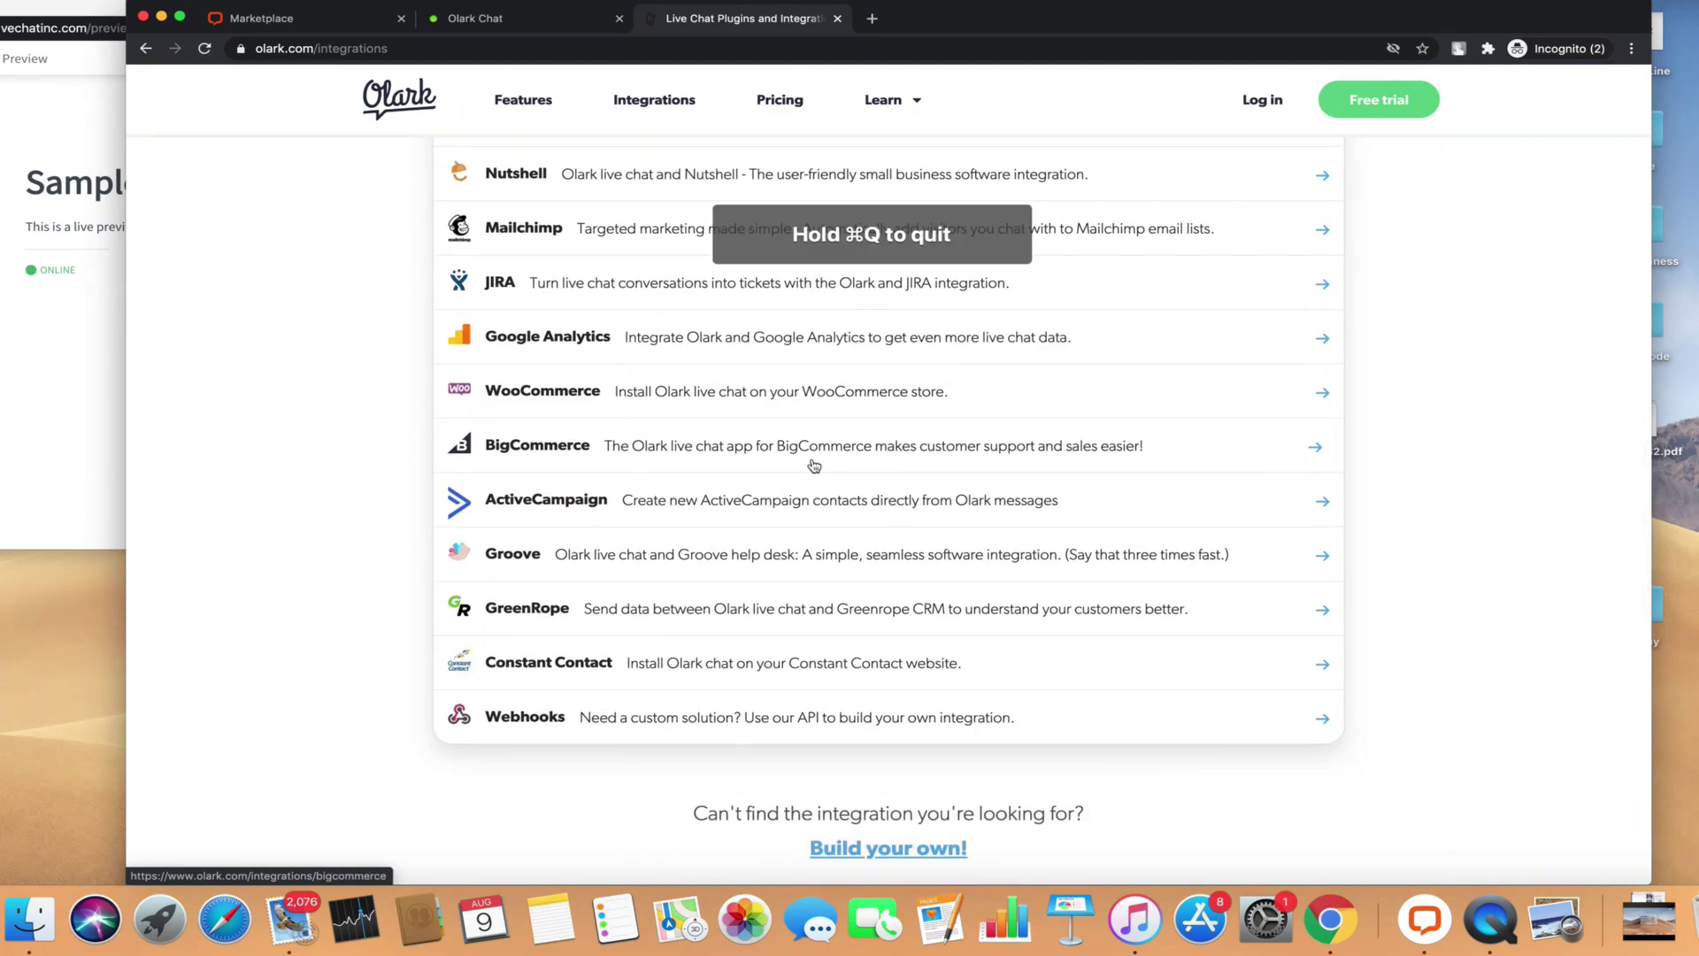
Return to LiveChat's Marketplace and expand its Apps & Integrations categories
click(261, 18)
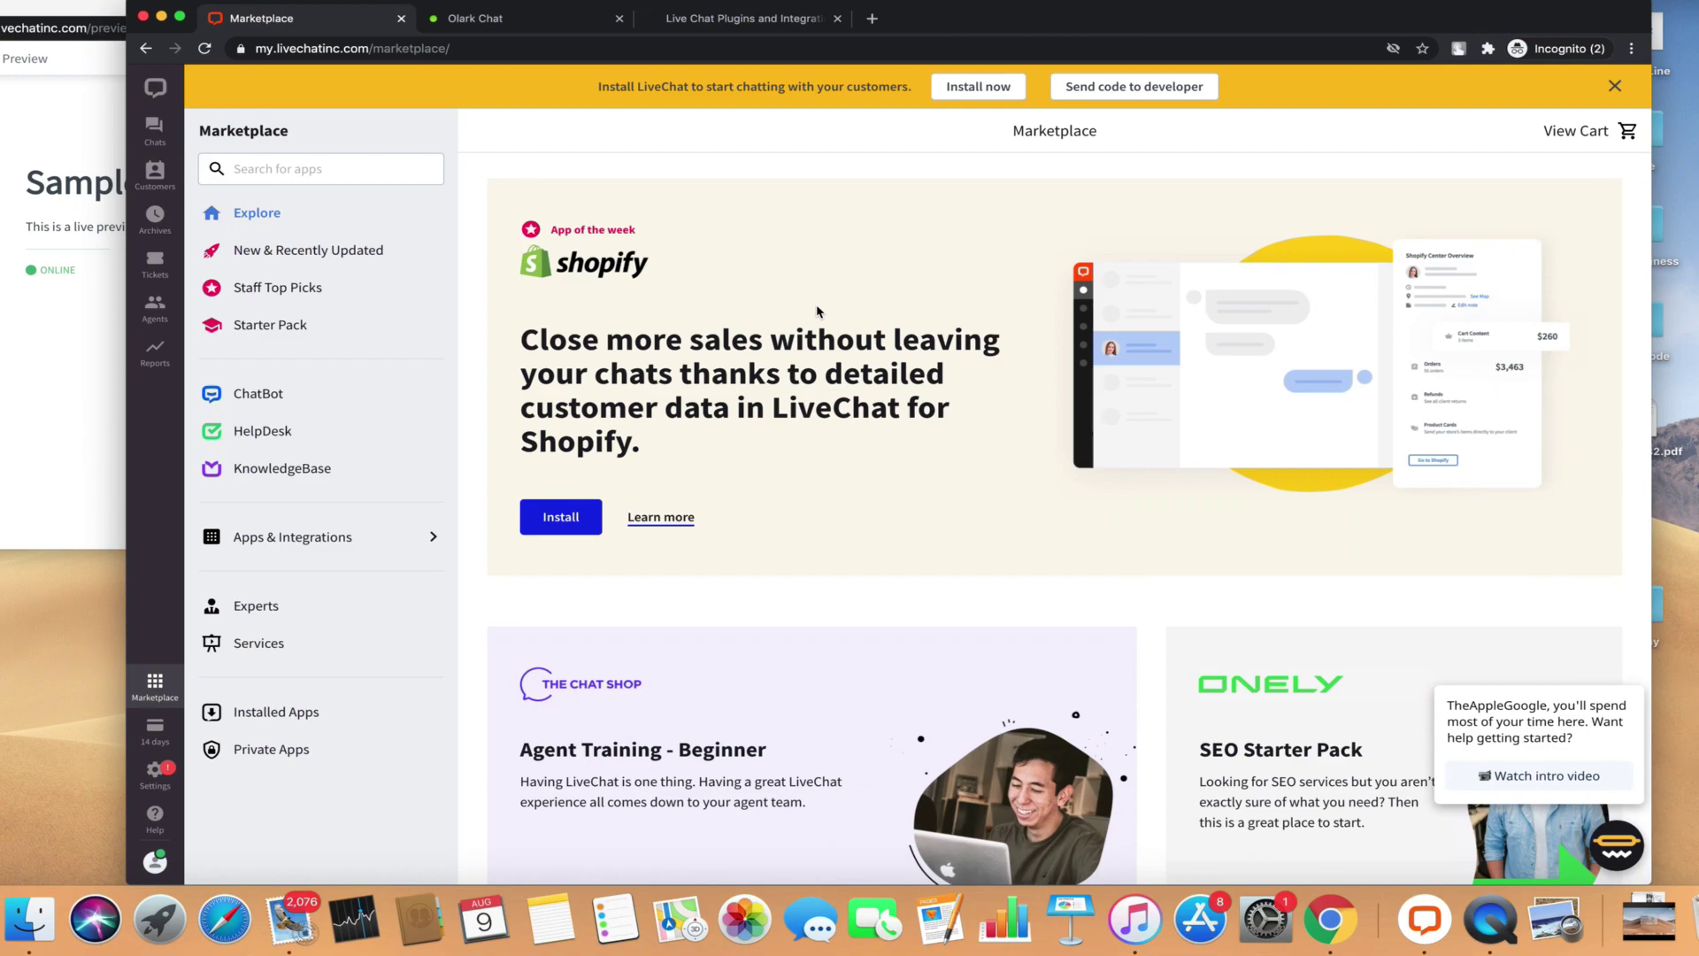
scroll(738, 494, down, 2)
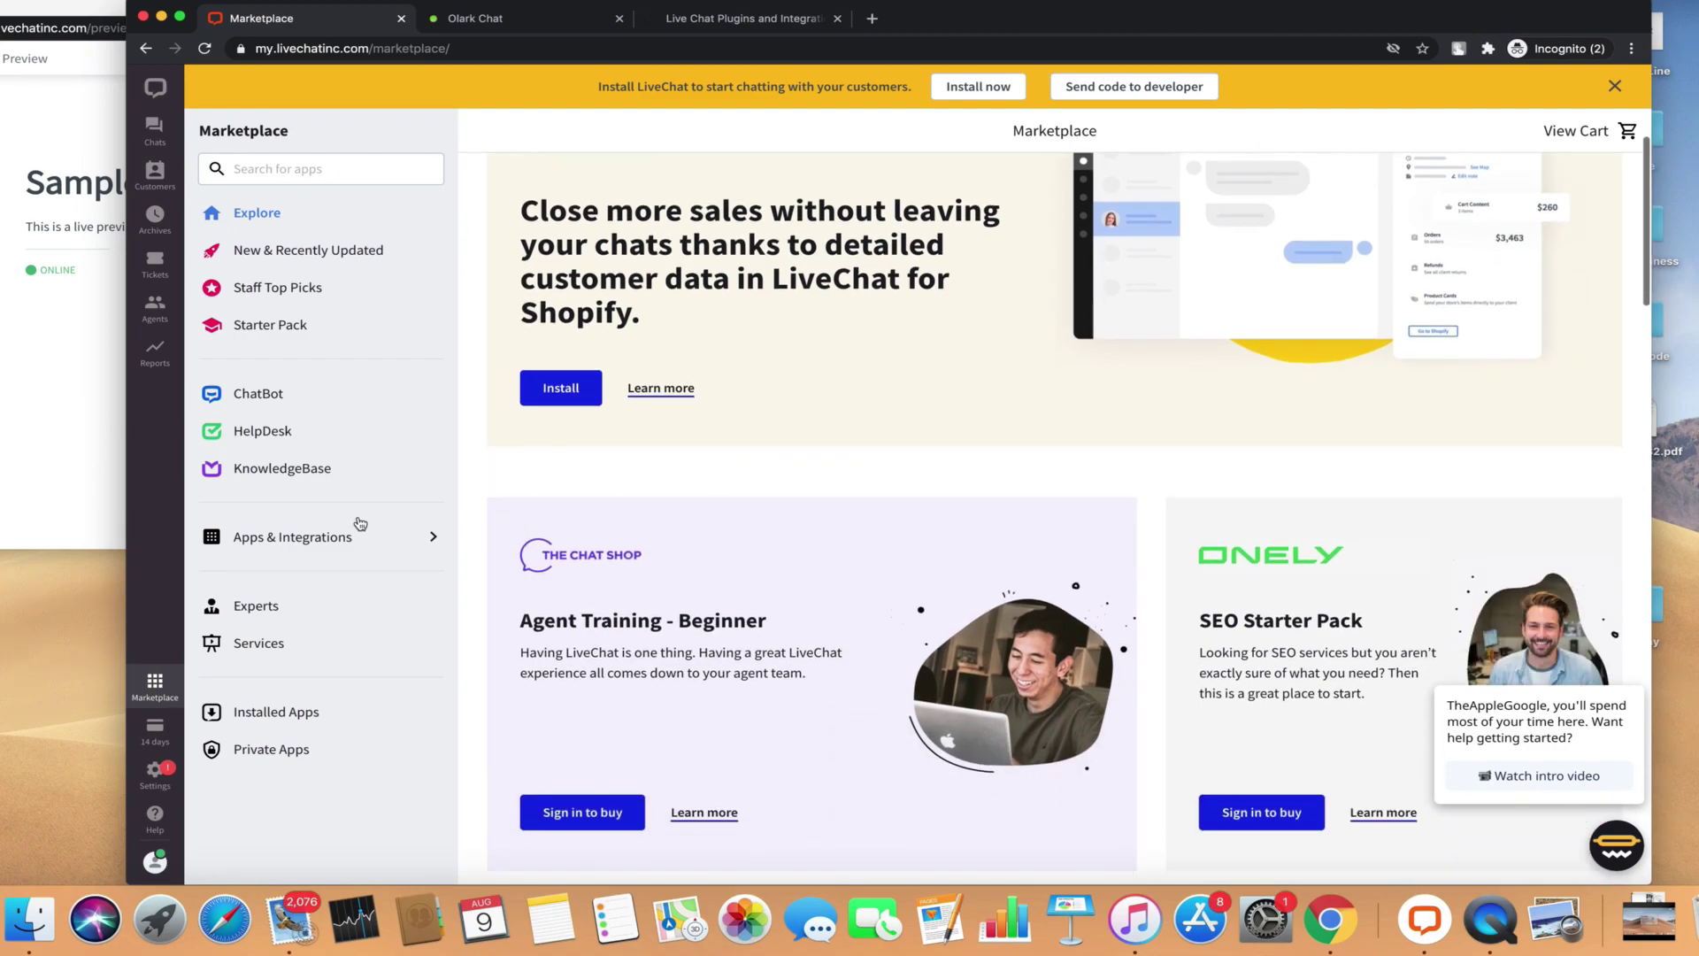
click(431, 536)
scroll(810, 500, down, 3)
scroll(811, 501, down, 3)
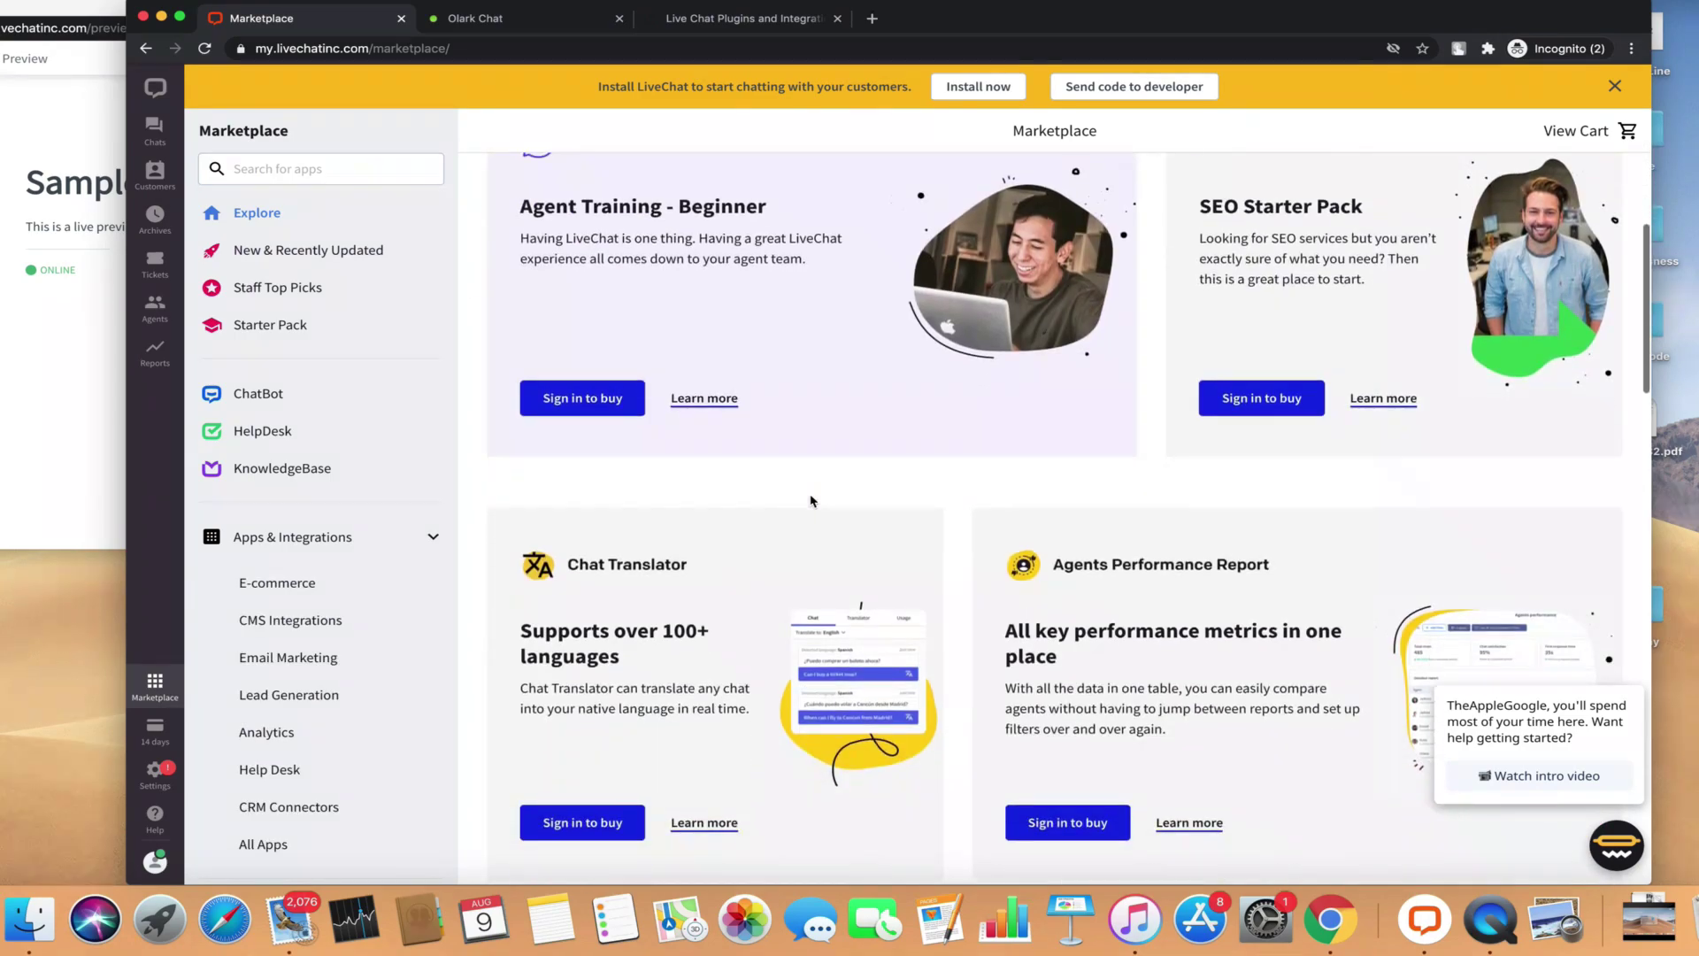
scroll(811, 501, down, 3)
scroll(812, 500, down, 2)
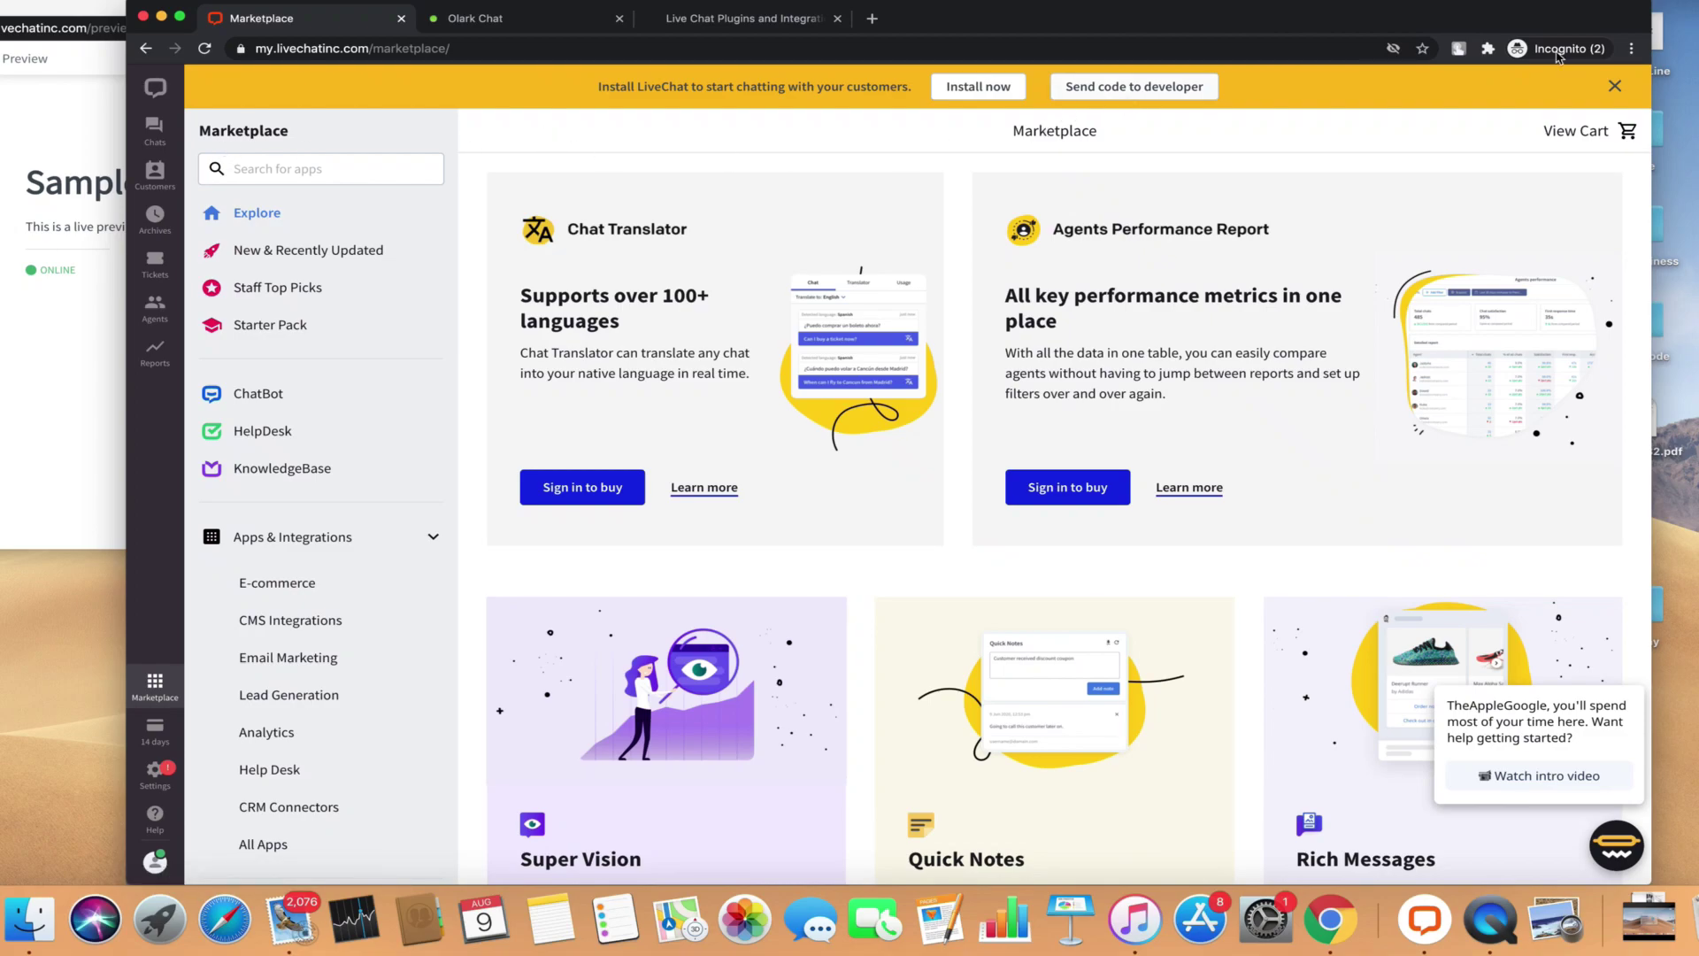
Open LiveChat's tickets list and close the Olark chat console tab, choosing Leave
click(154, 263)
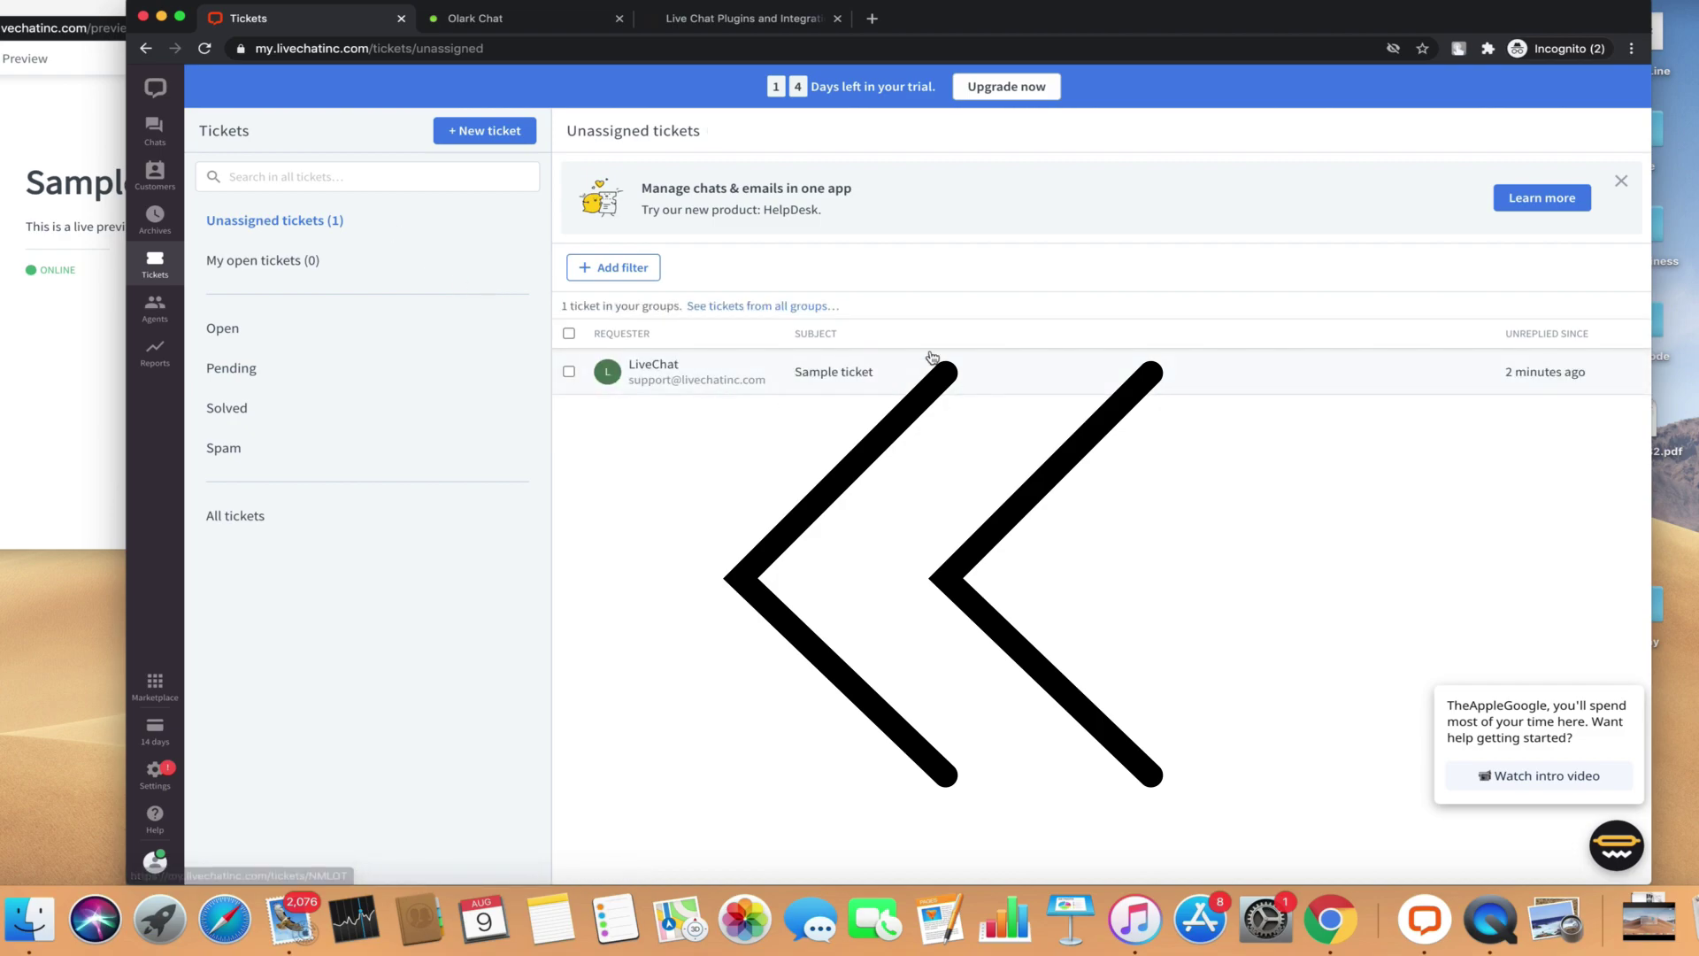
key(ctrl+Tab)
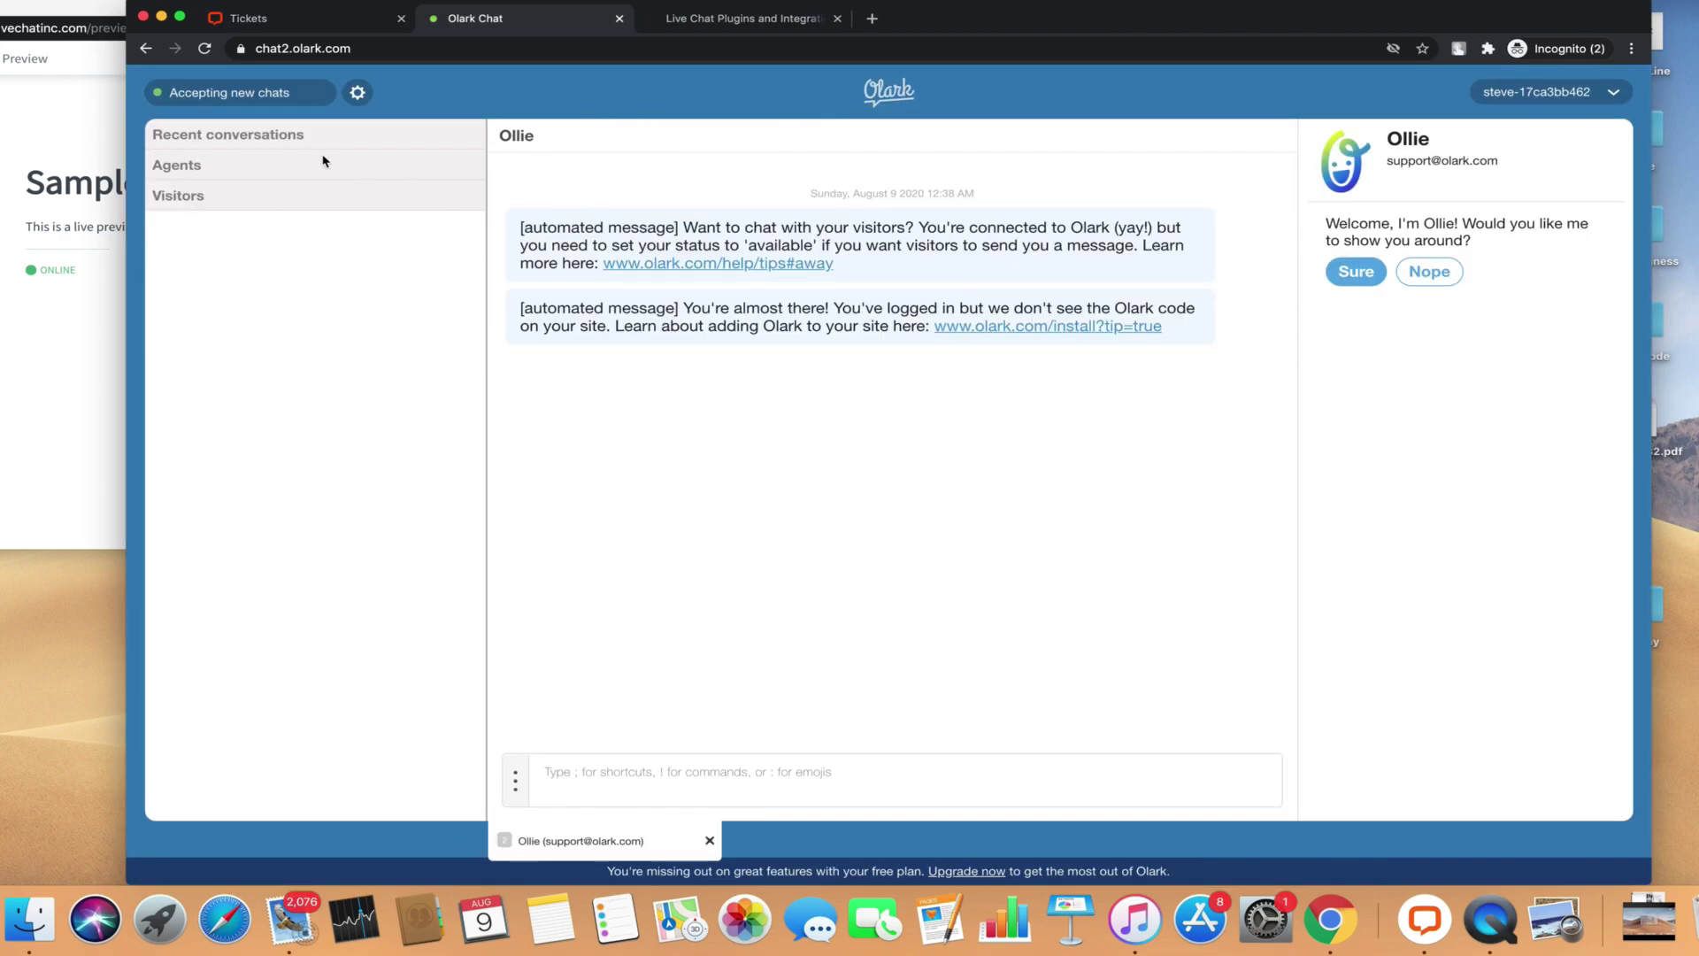
click(748, 16)
click(531, 18)
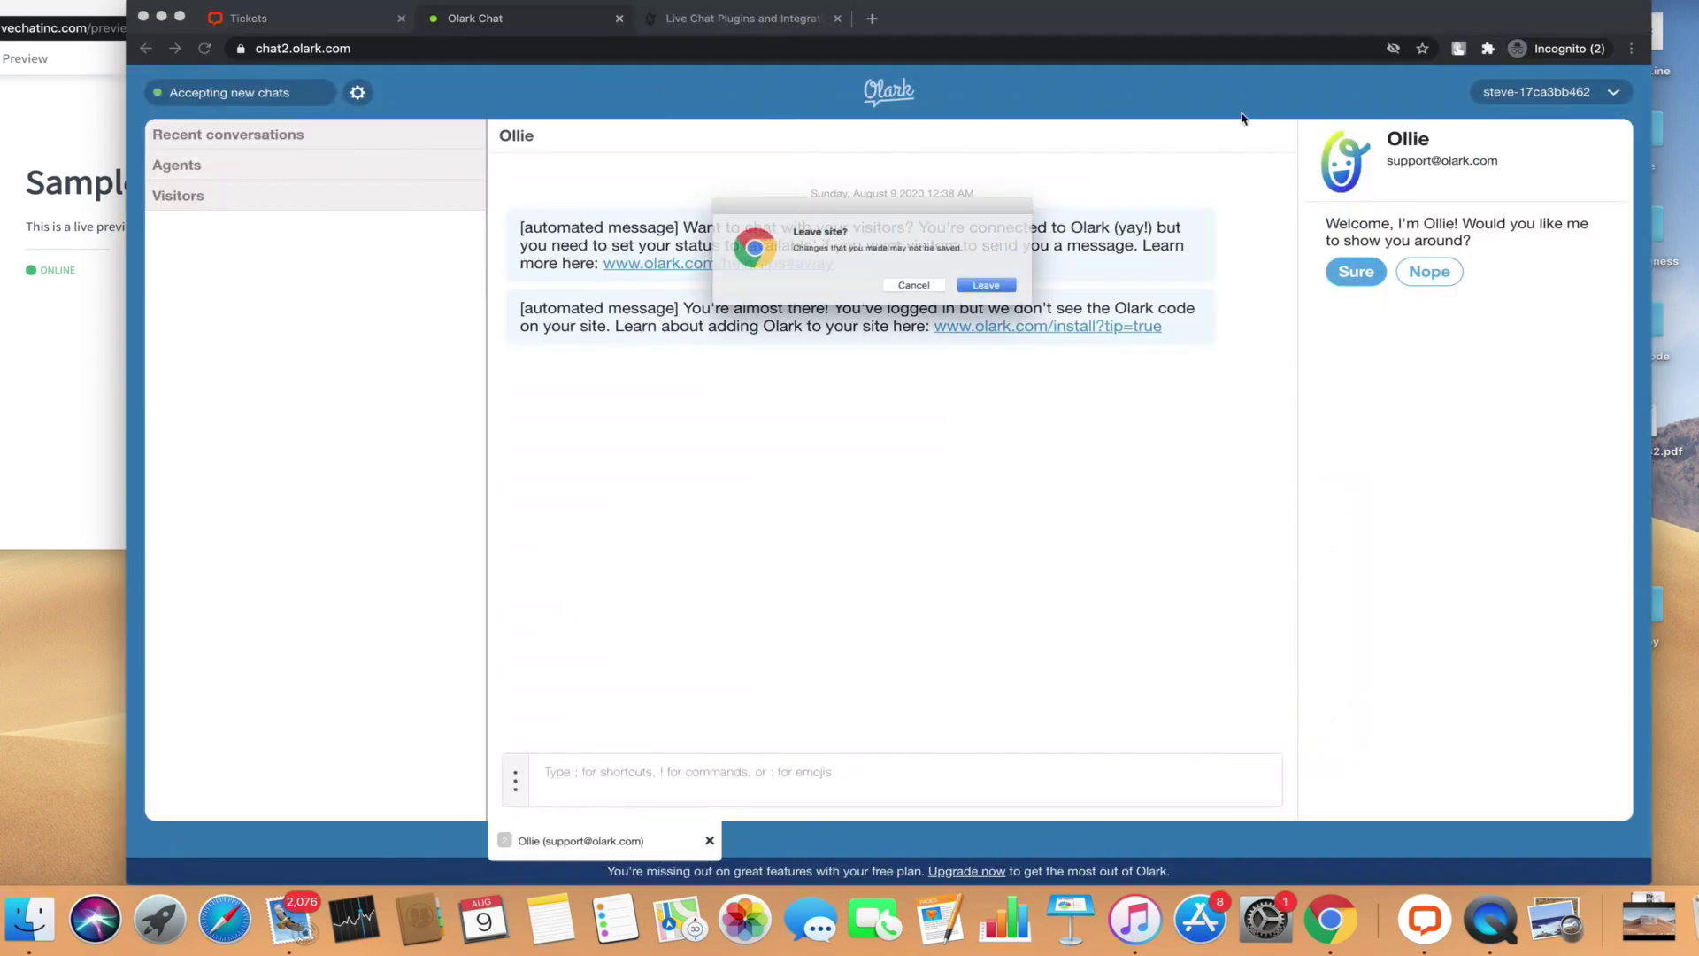
click(986, 286)
Open LiveChat's Sample ticket, then Olark's Reporting section
key(ctrl+Tab)
scroll(976, 186, up, 10)
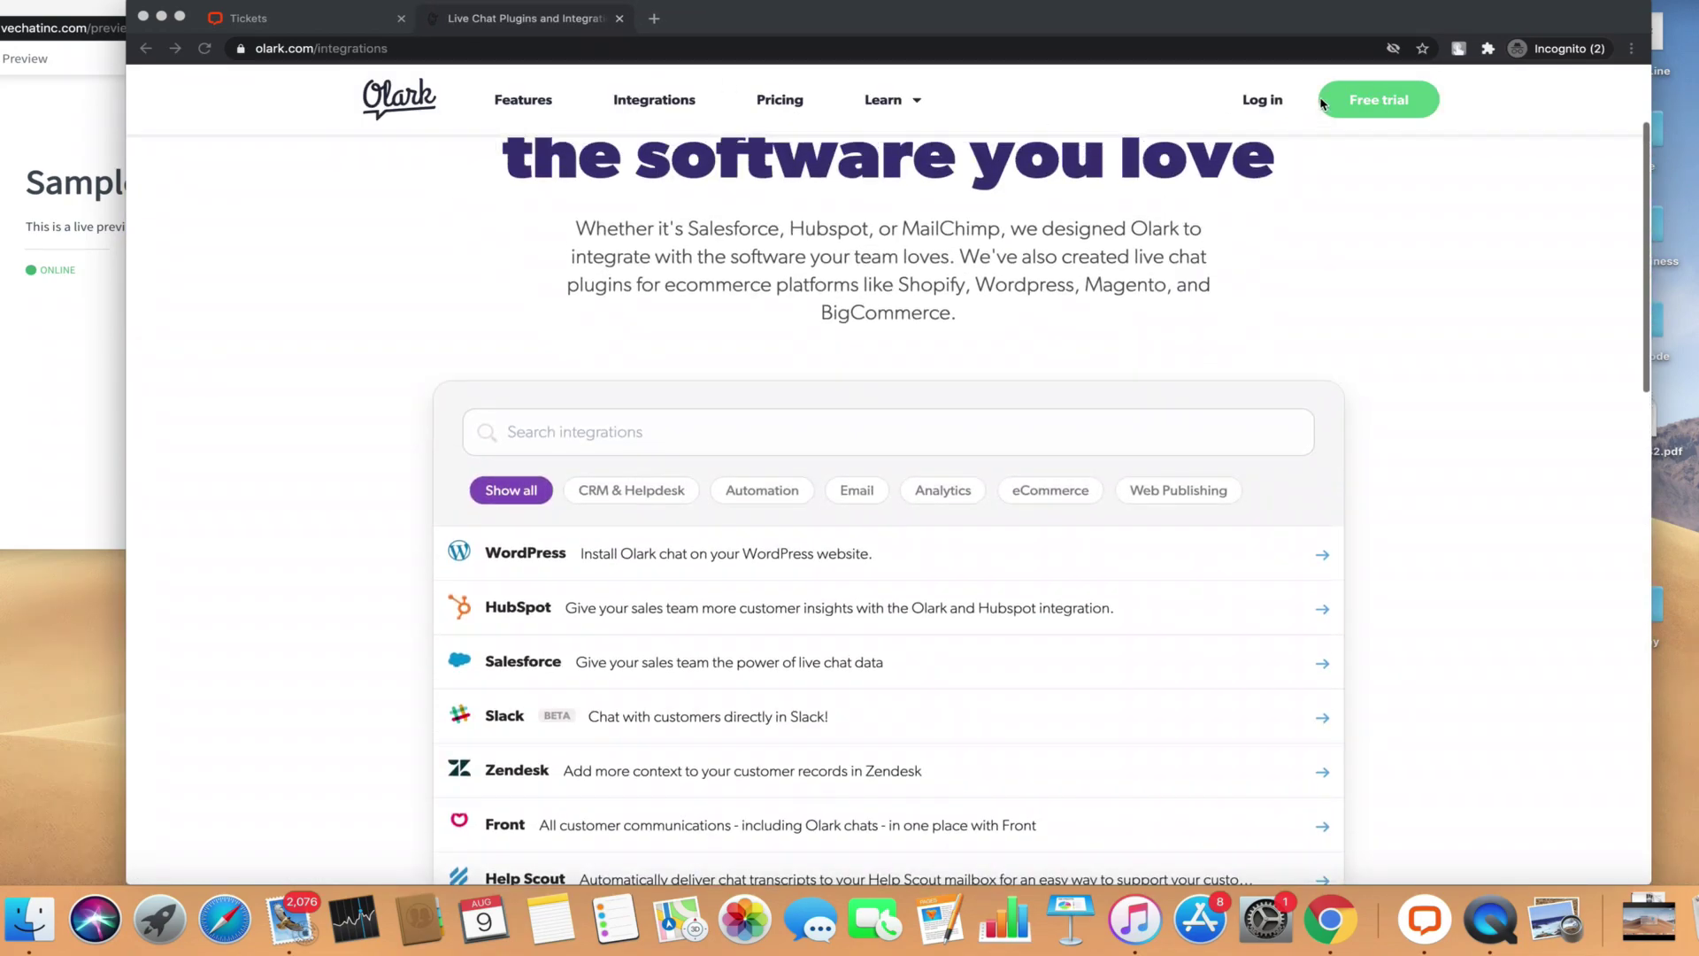
key(ctrl+Tab)
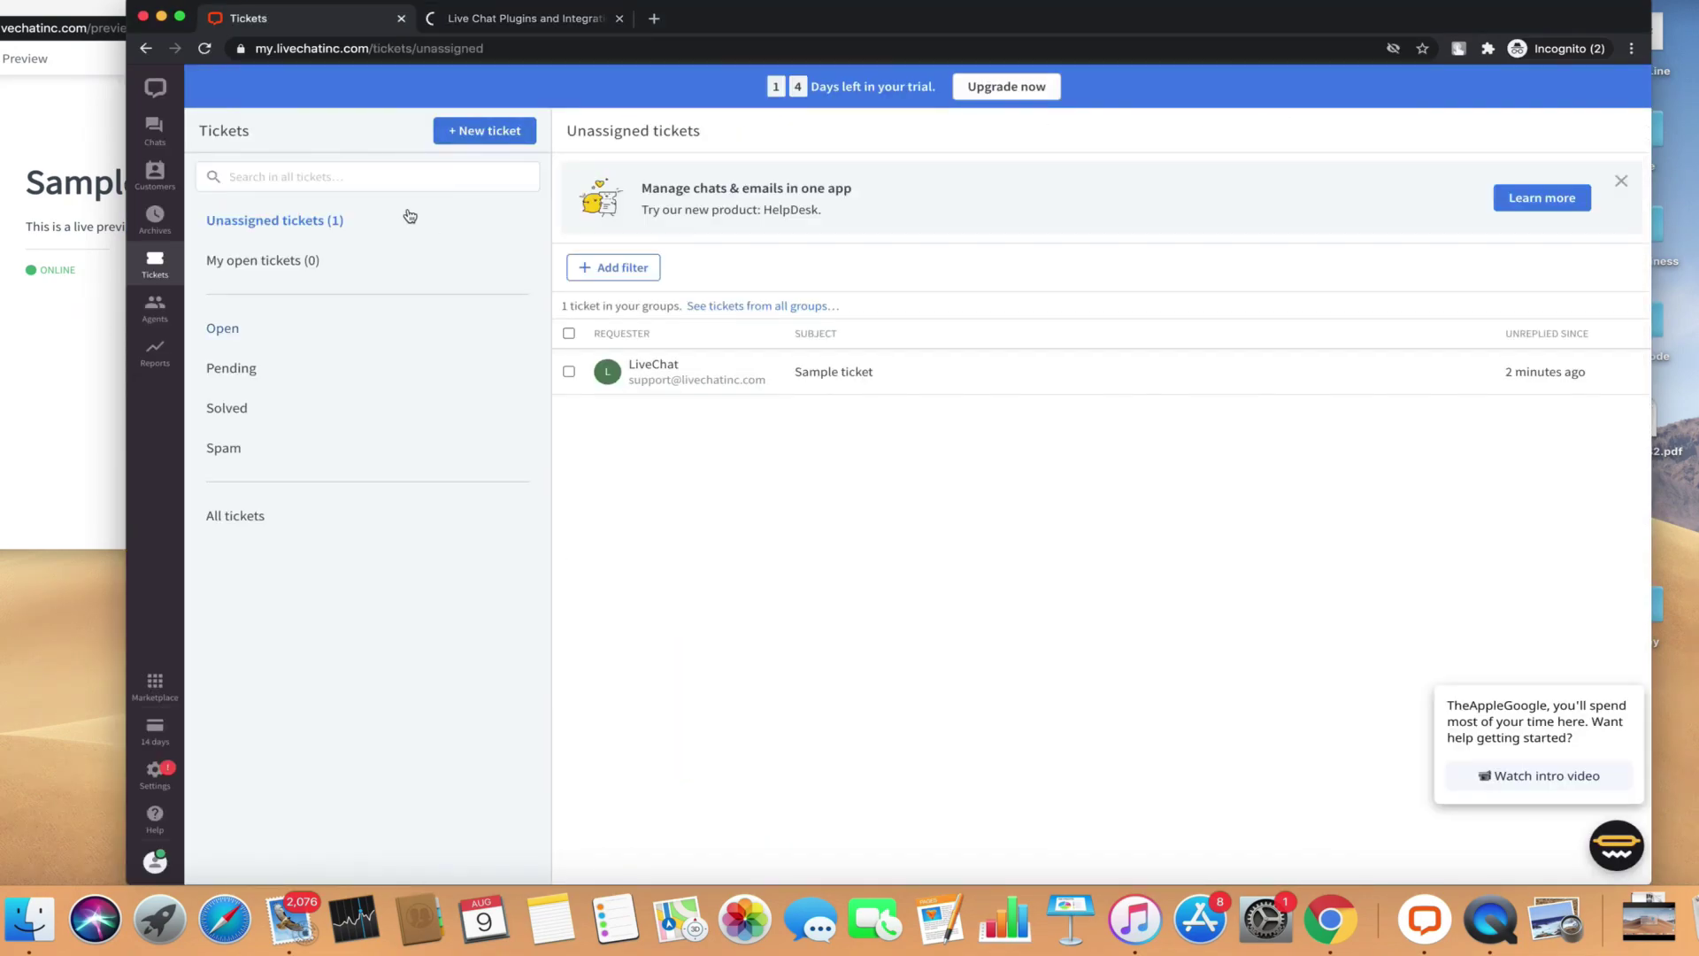
click(797, 373)
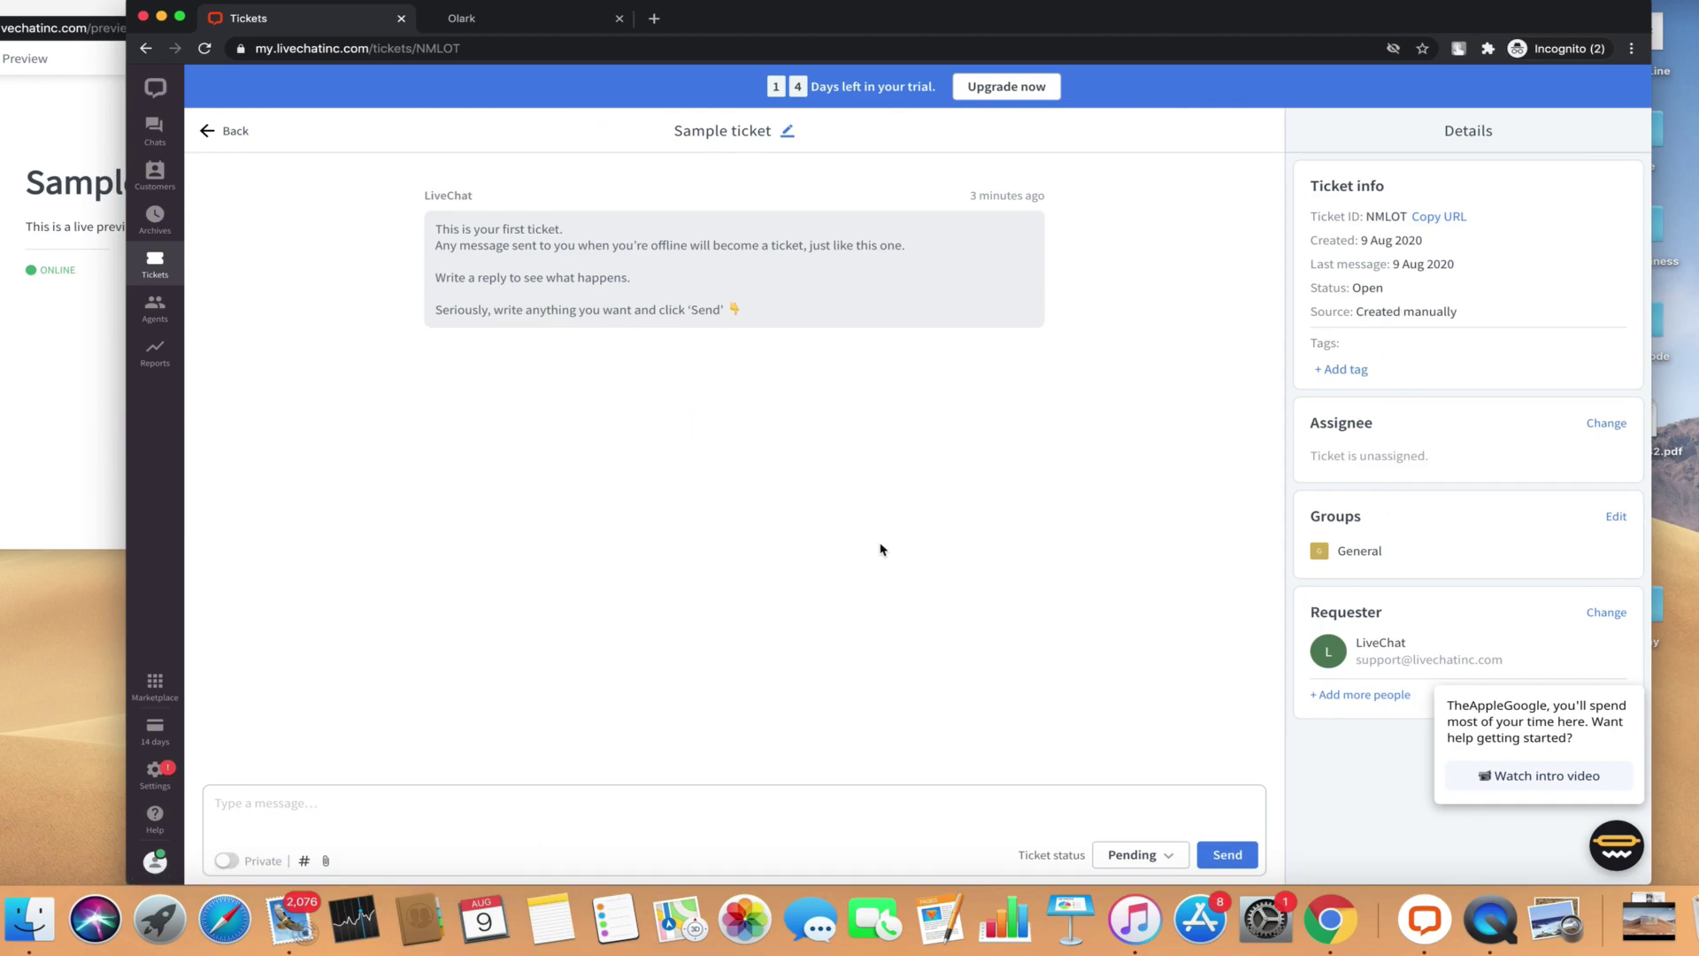
key(ctrl+Tab)
scroll(690, 398, down, 2)
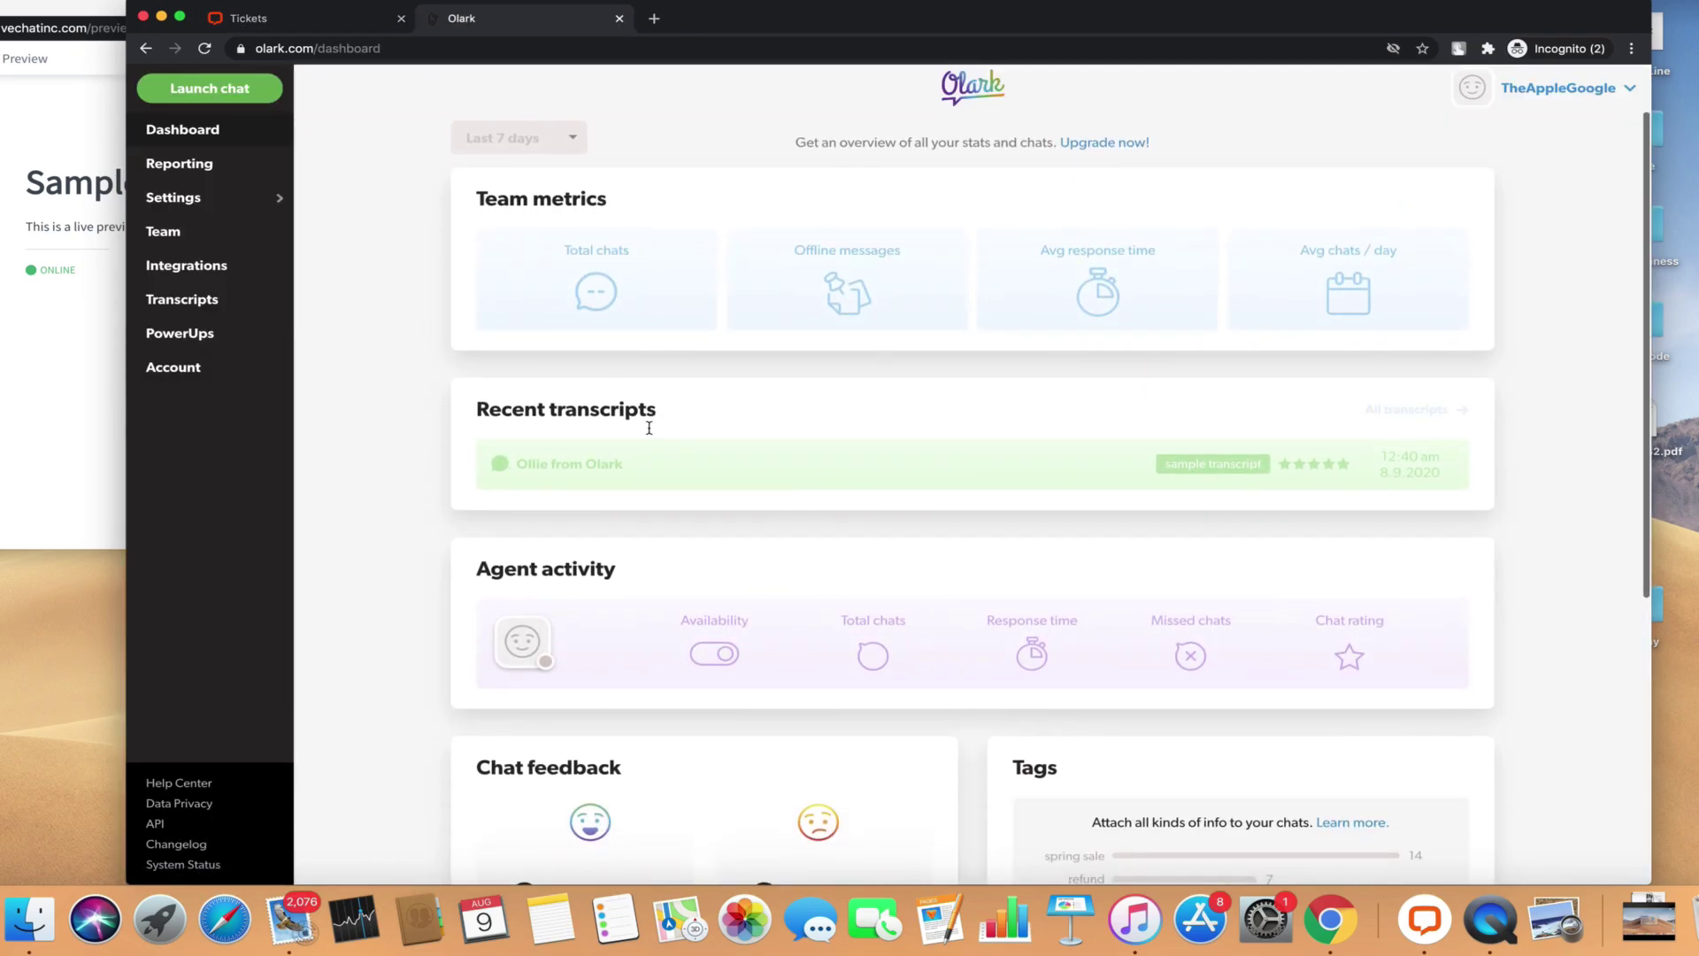
scroll(649, 428, down, 3)
scroll(649, 451, down, 5)
scroll(531, 466, down, 4)
scroll(481, 475, up, 12)
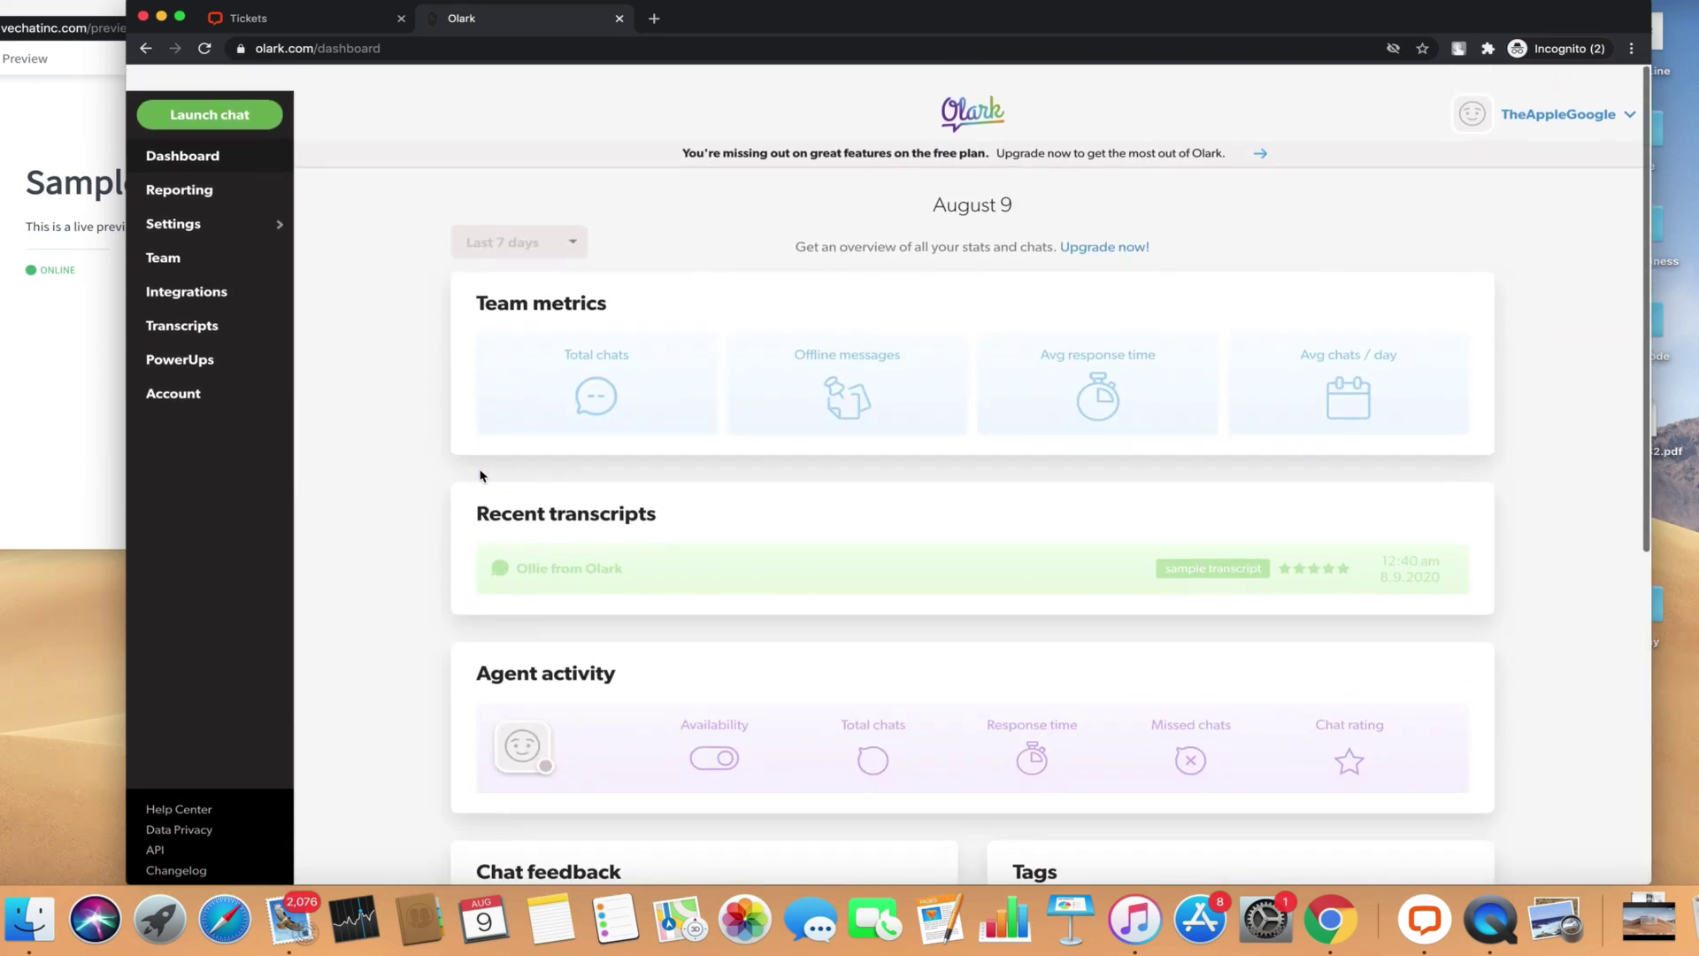
scroll(480, 475, down, 1)
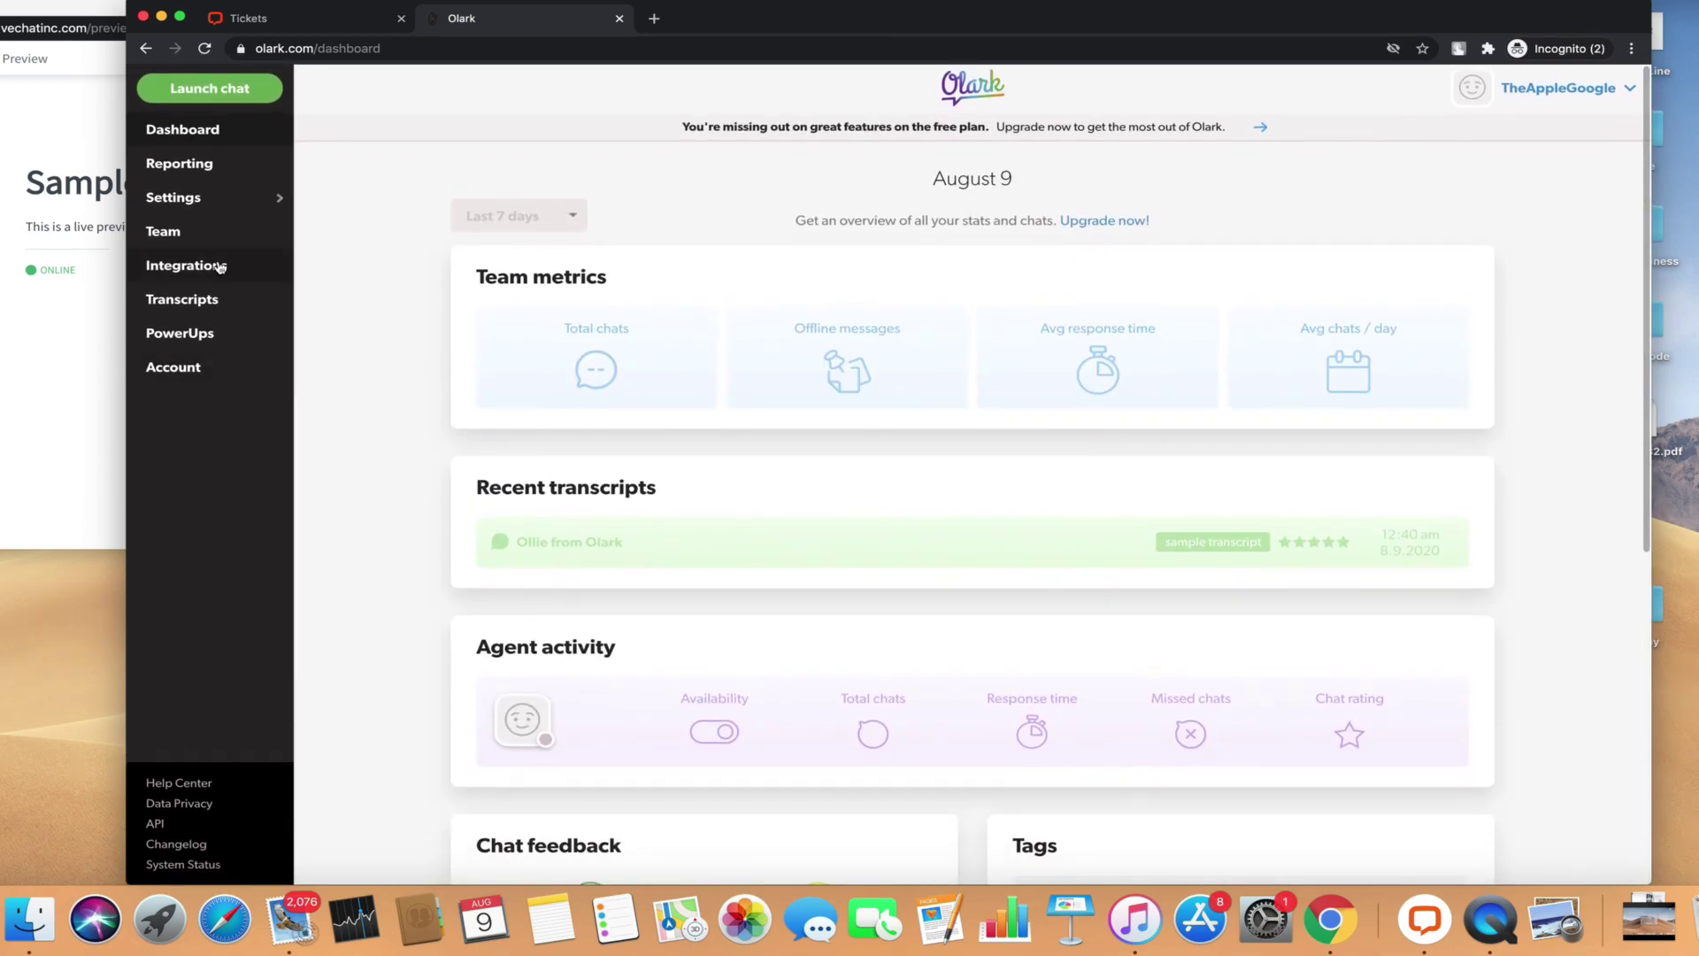
click(179, 163)
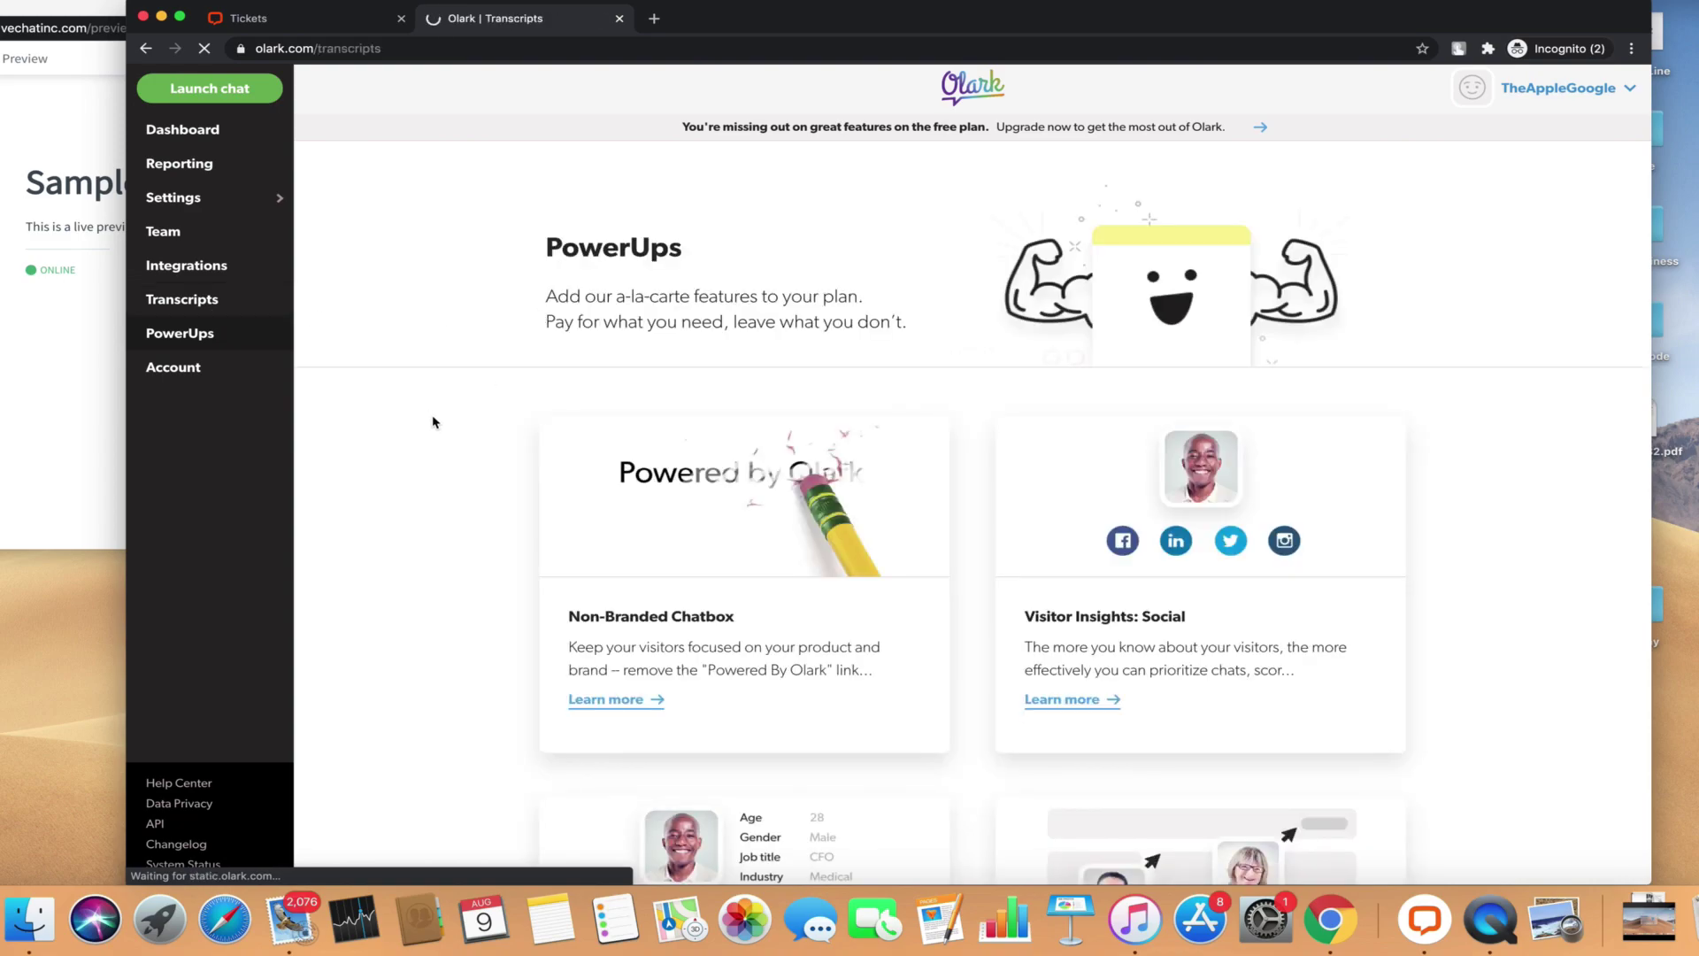
Load Olark's website in the Olark transcripts tab
key(ctrl+shift+Tab)
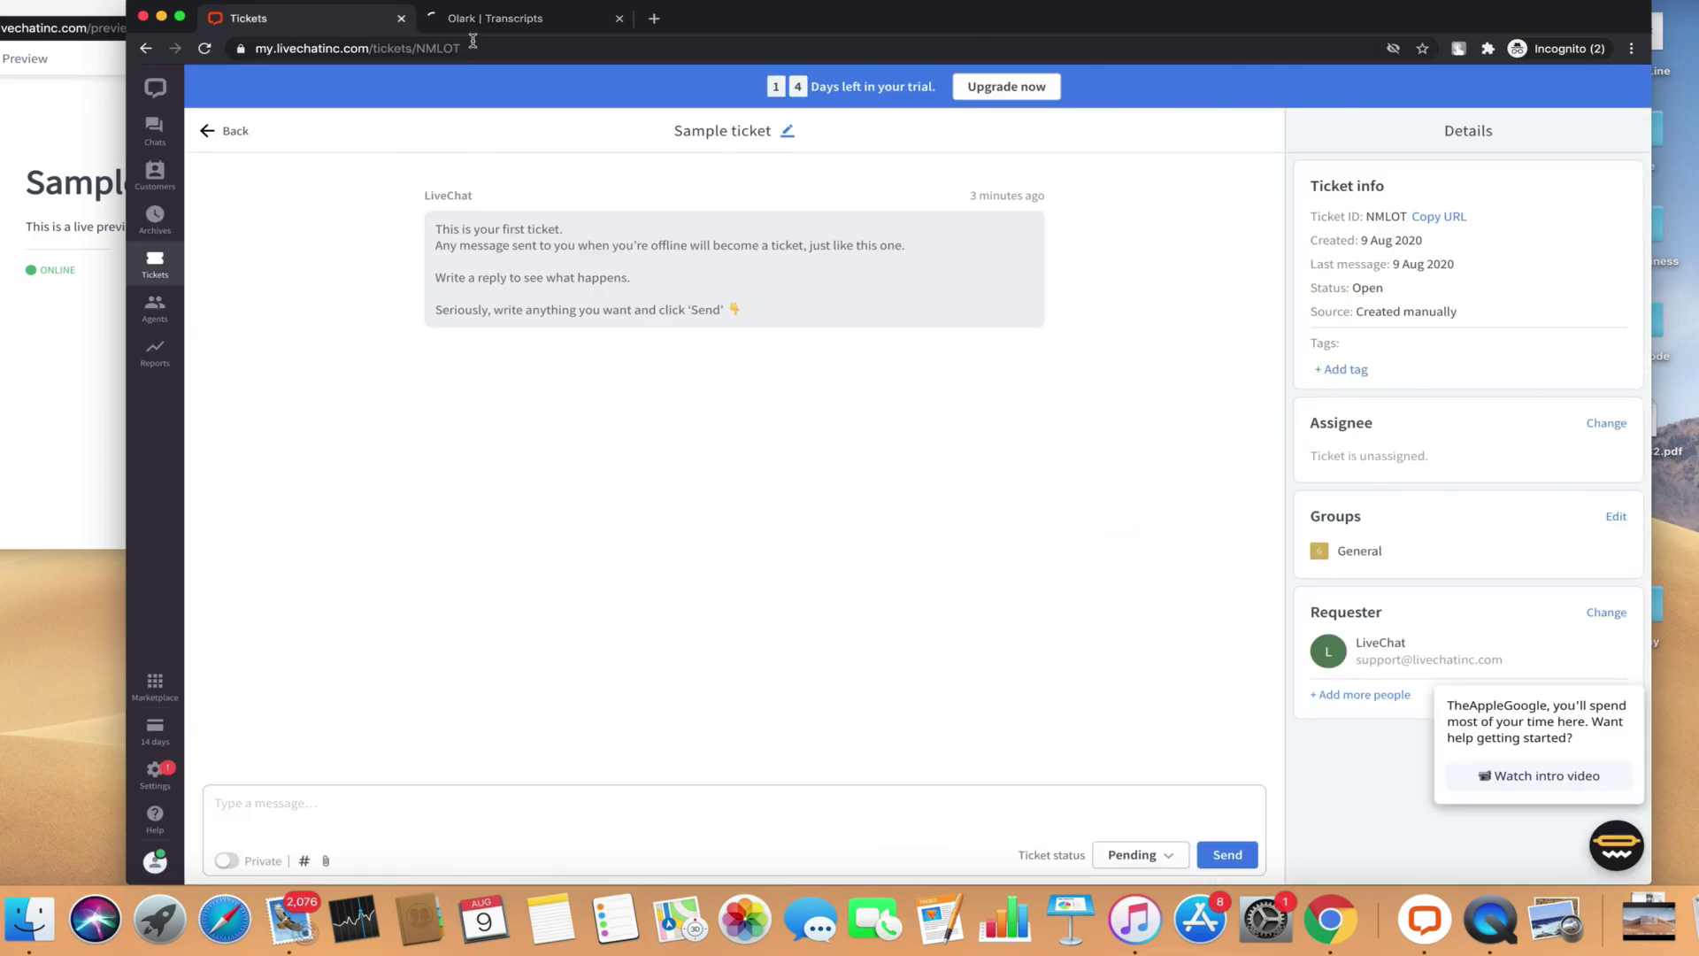
click(495, 18)
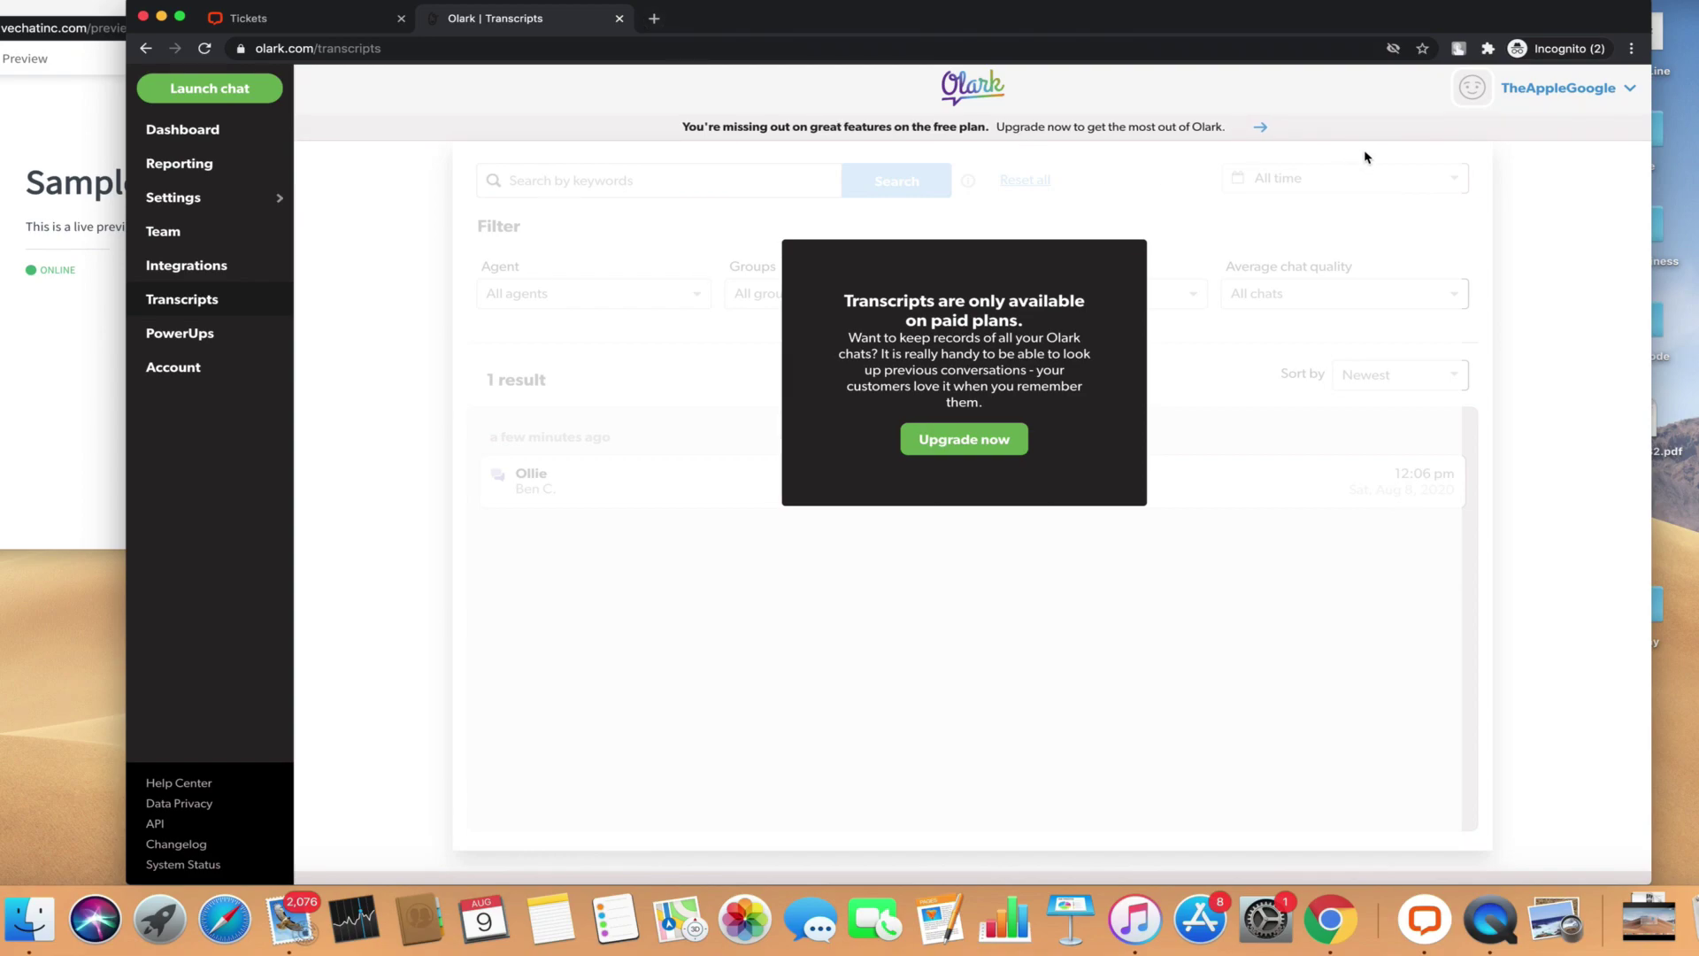
click(1567, 89)
click(380, 48)
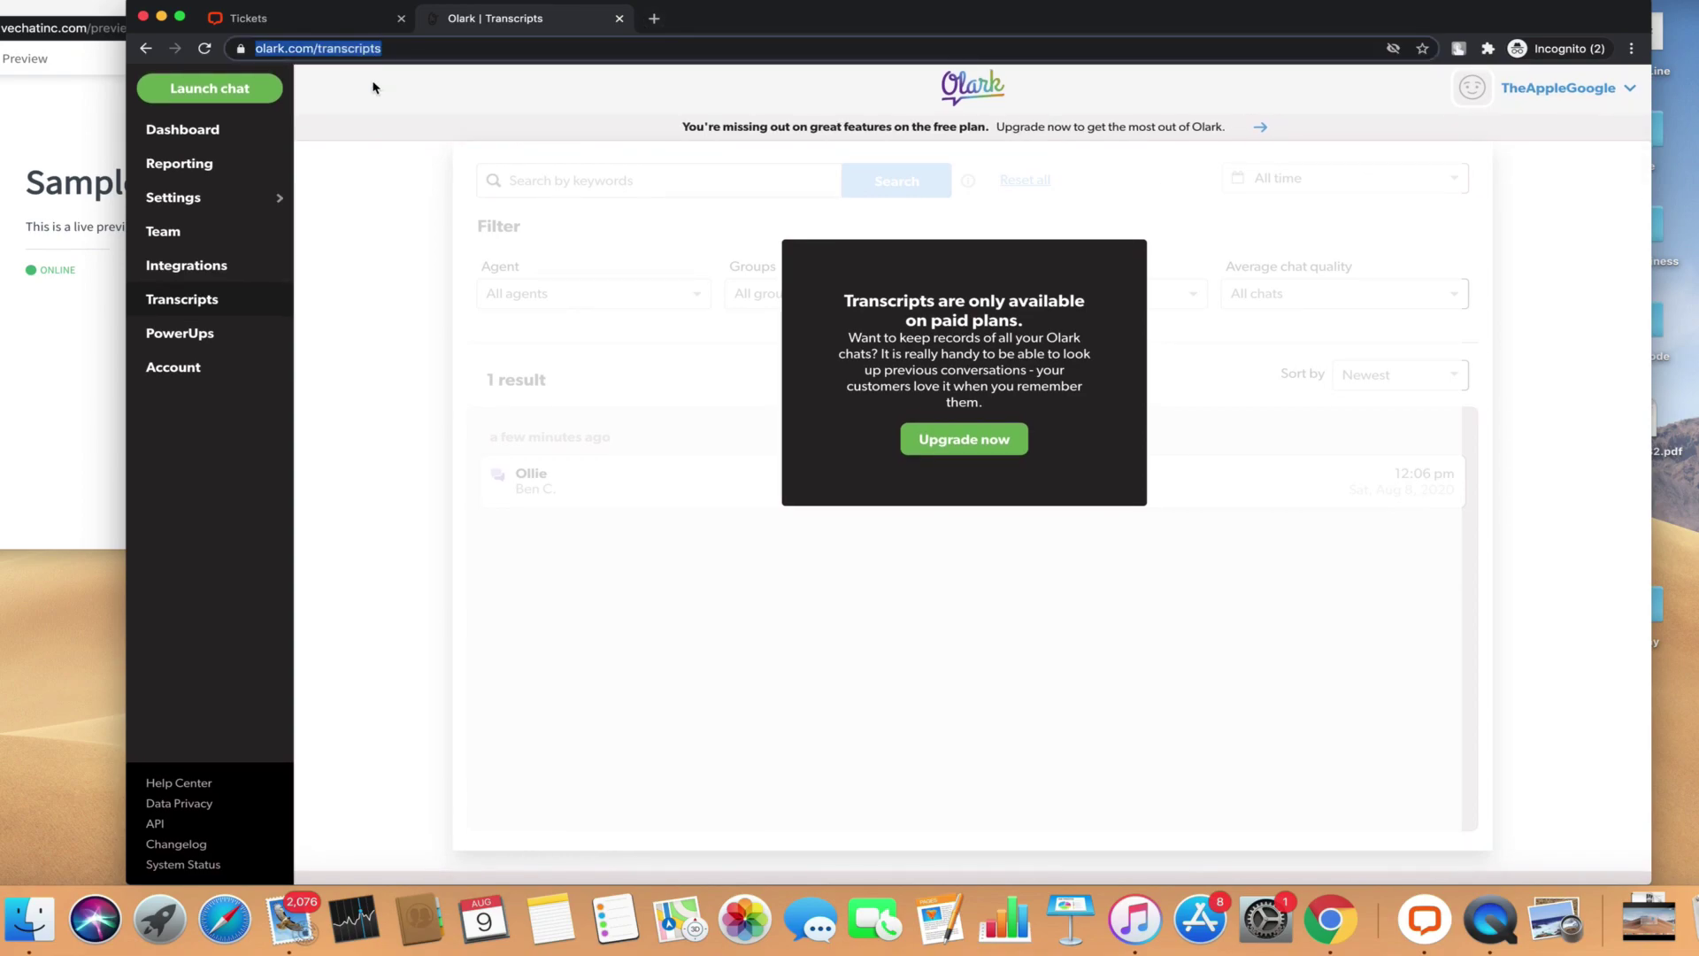
text(olark.com)
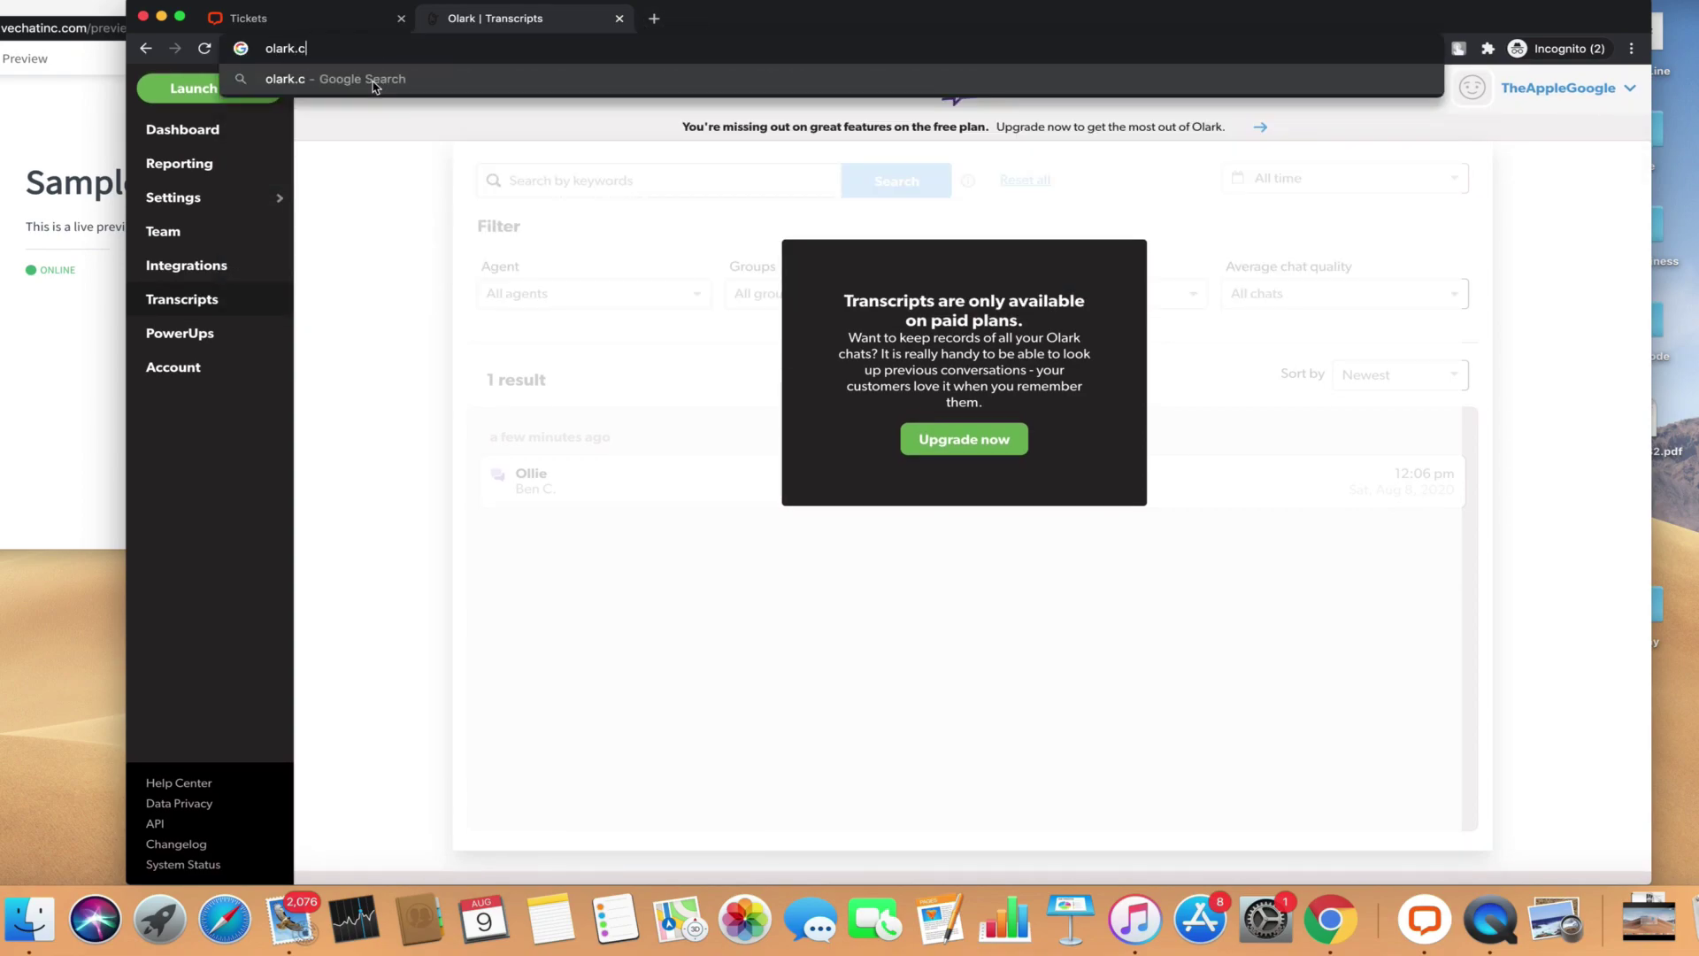
key(Return)
Replace the sample ticket tab's address with livechat.com
click(307, 18)
click(509, 48)
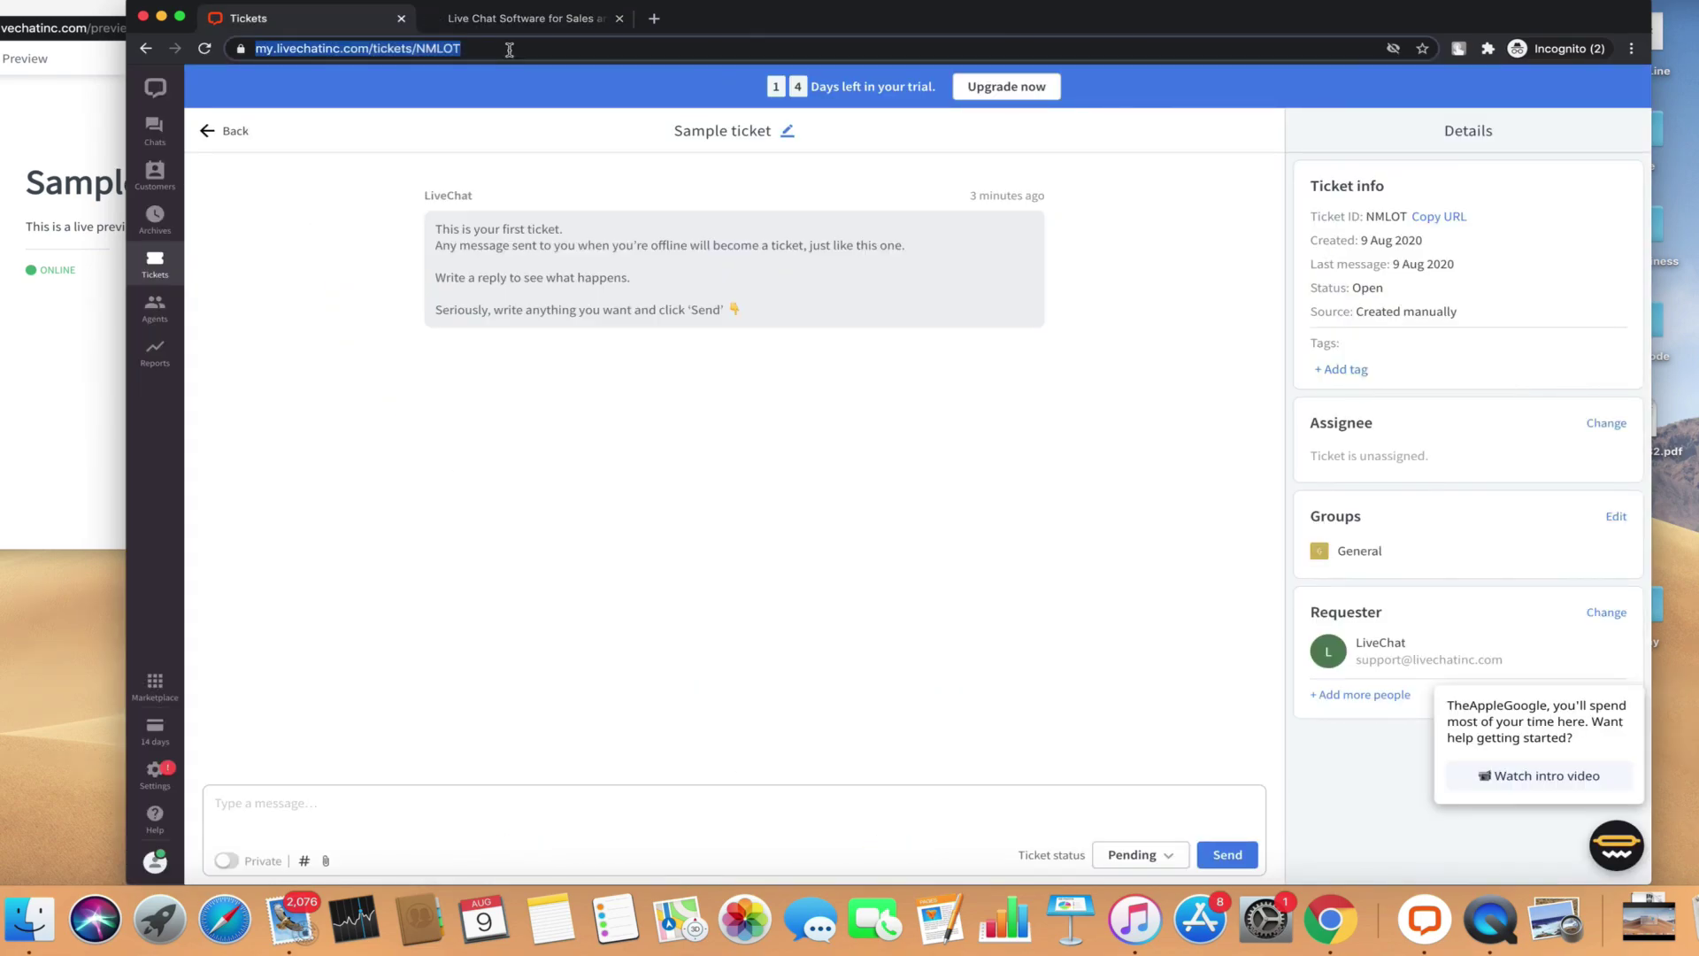
text(liveha)
key(BackSpace)
key(BackSpace)
text(chat)
key(Return)
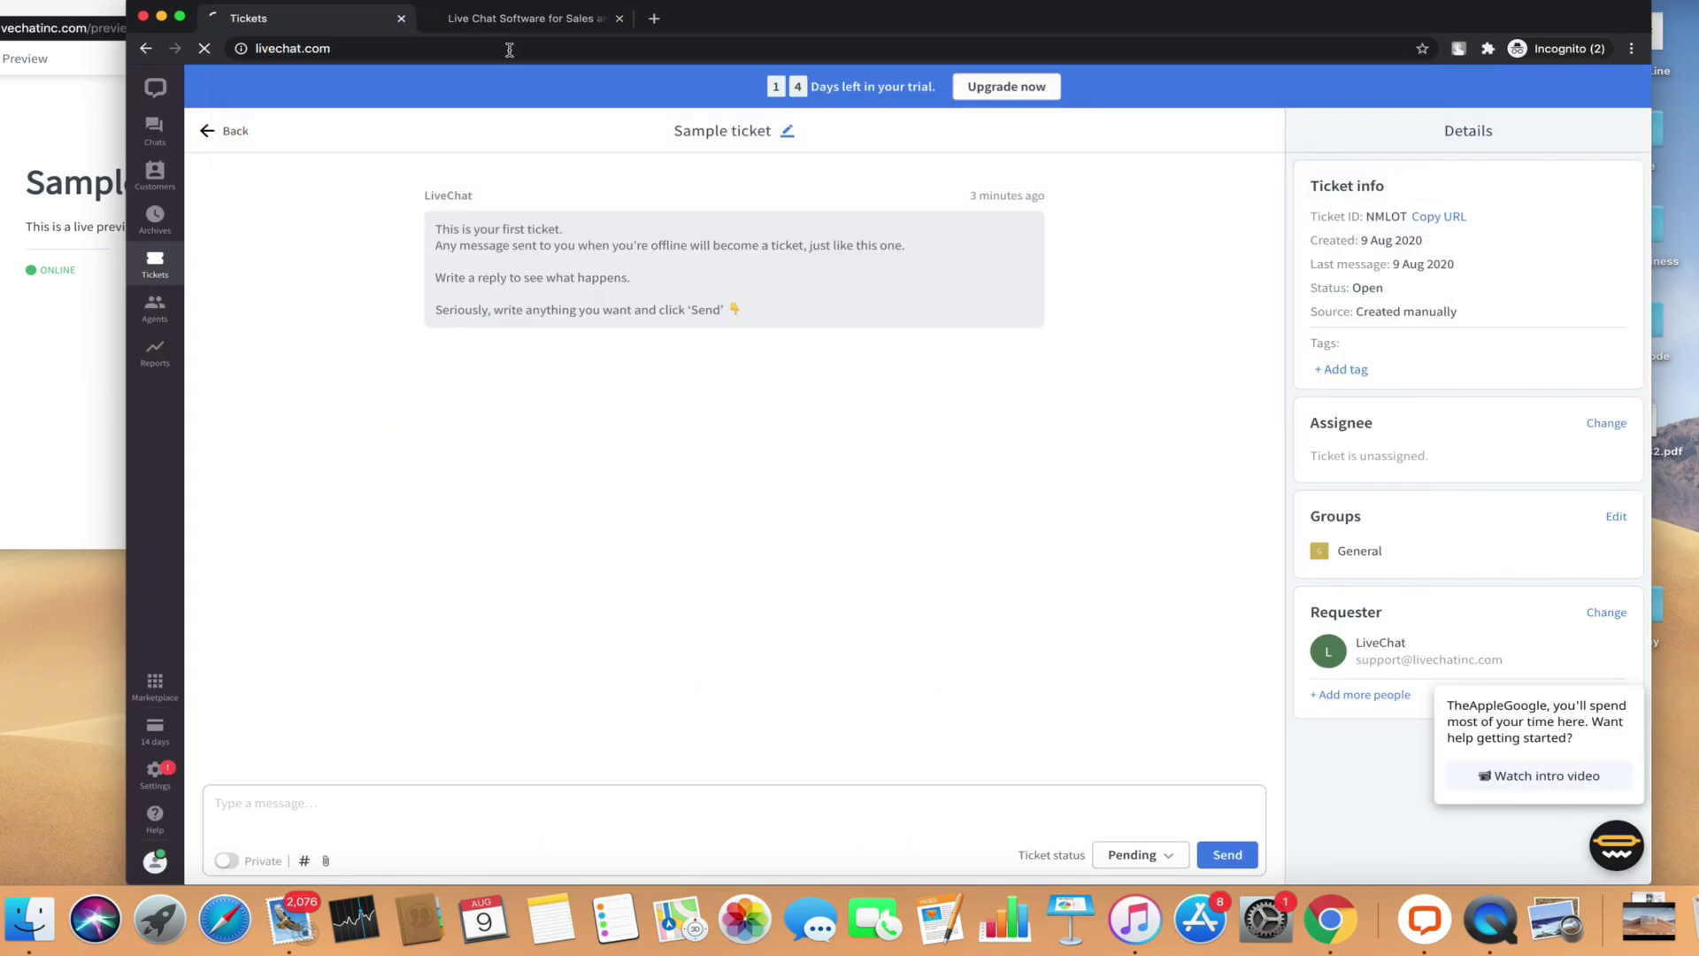
Open Olark's and LiveChat's pricing pages and flip between them to compare plans
click(520, 18)
click(780, 100)
click(307, 17)
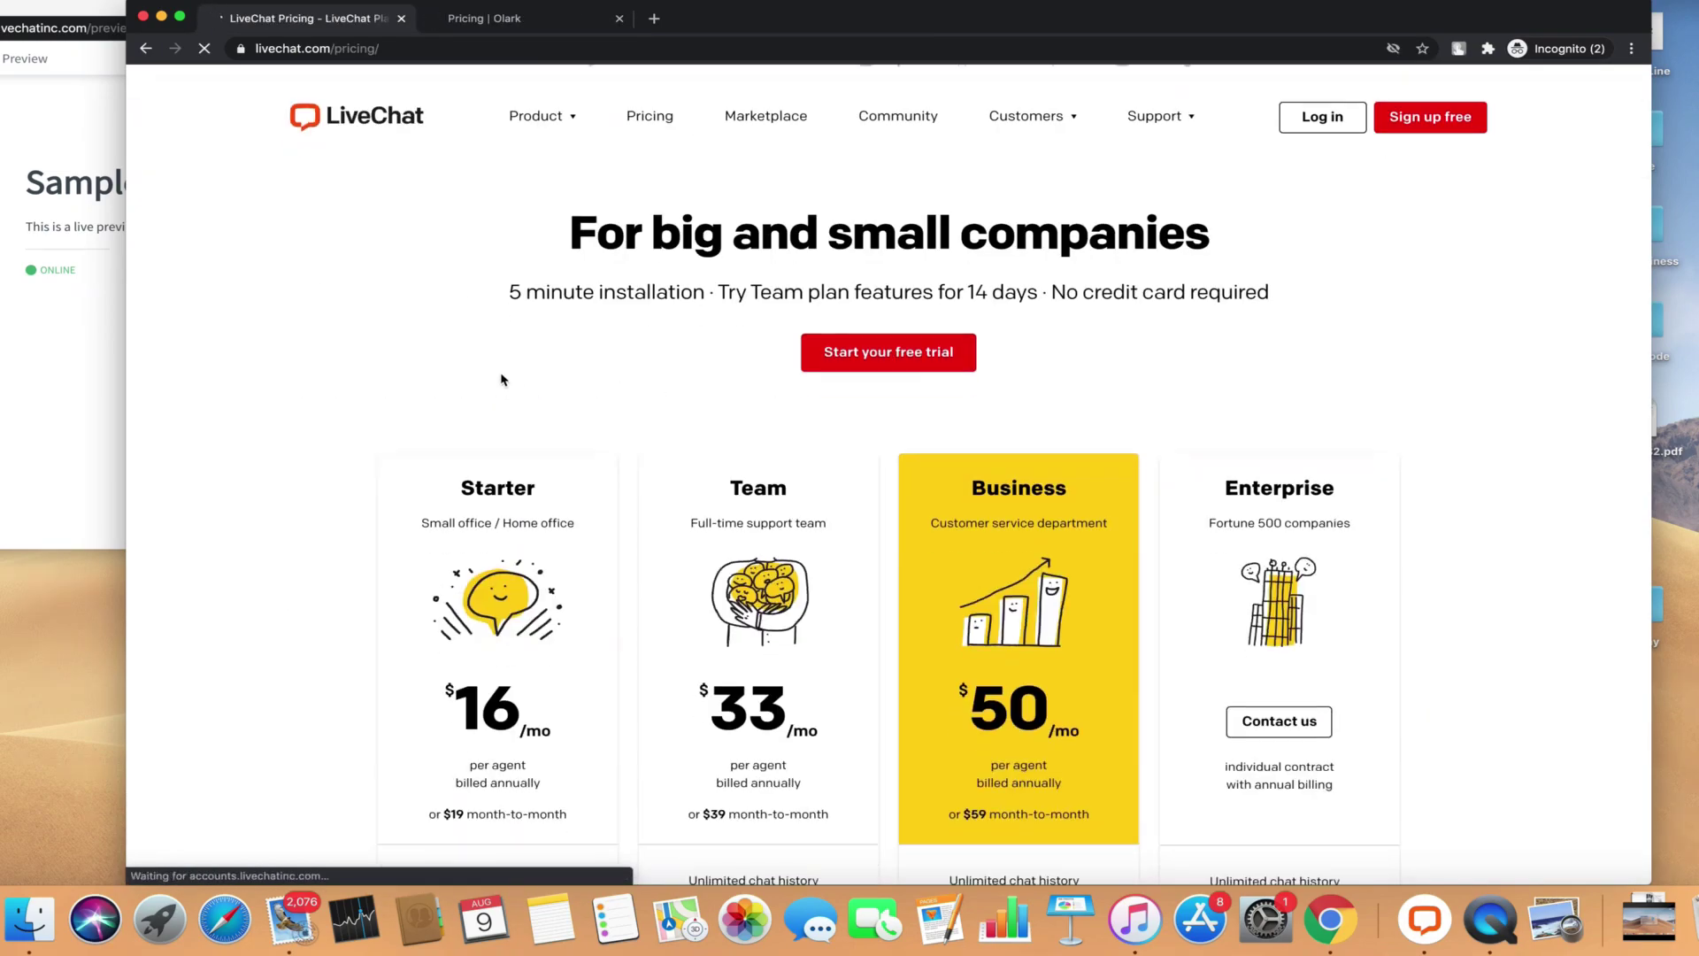
scroll(504, 379, down, 5)
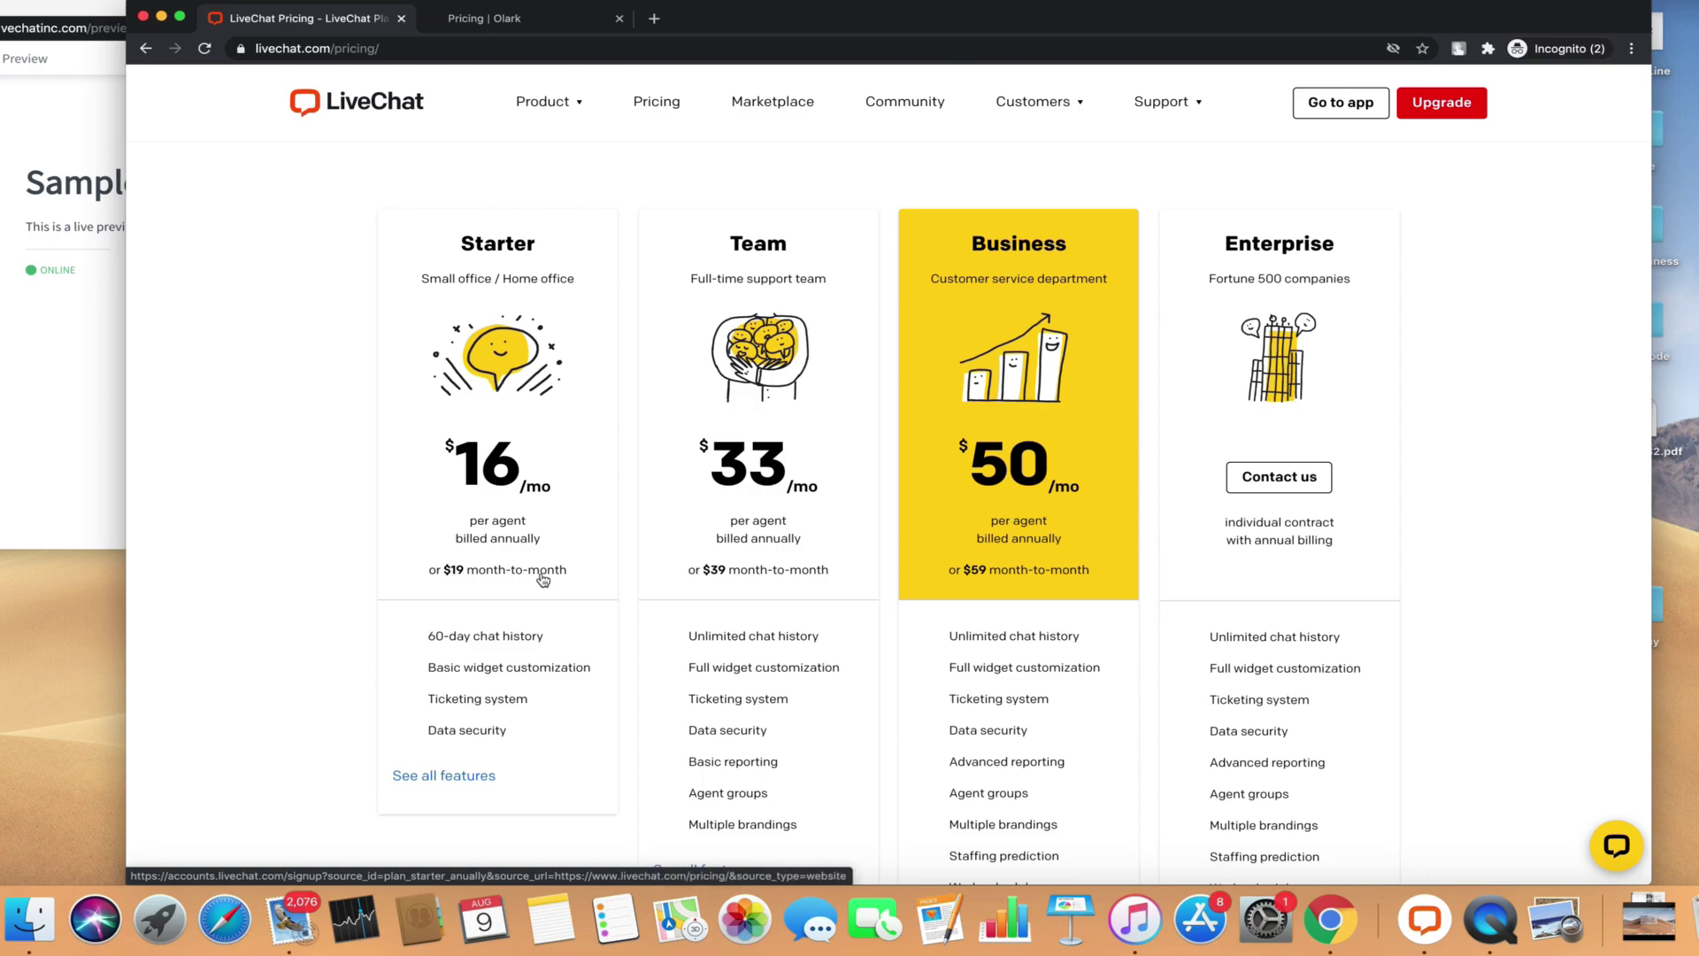
key(ctrl+Tab)
scroll(679, 252, down, 5)
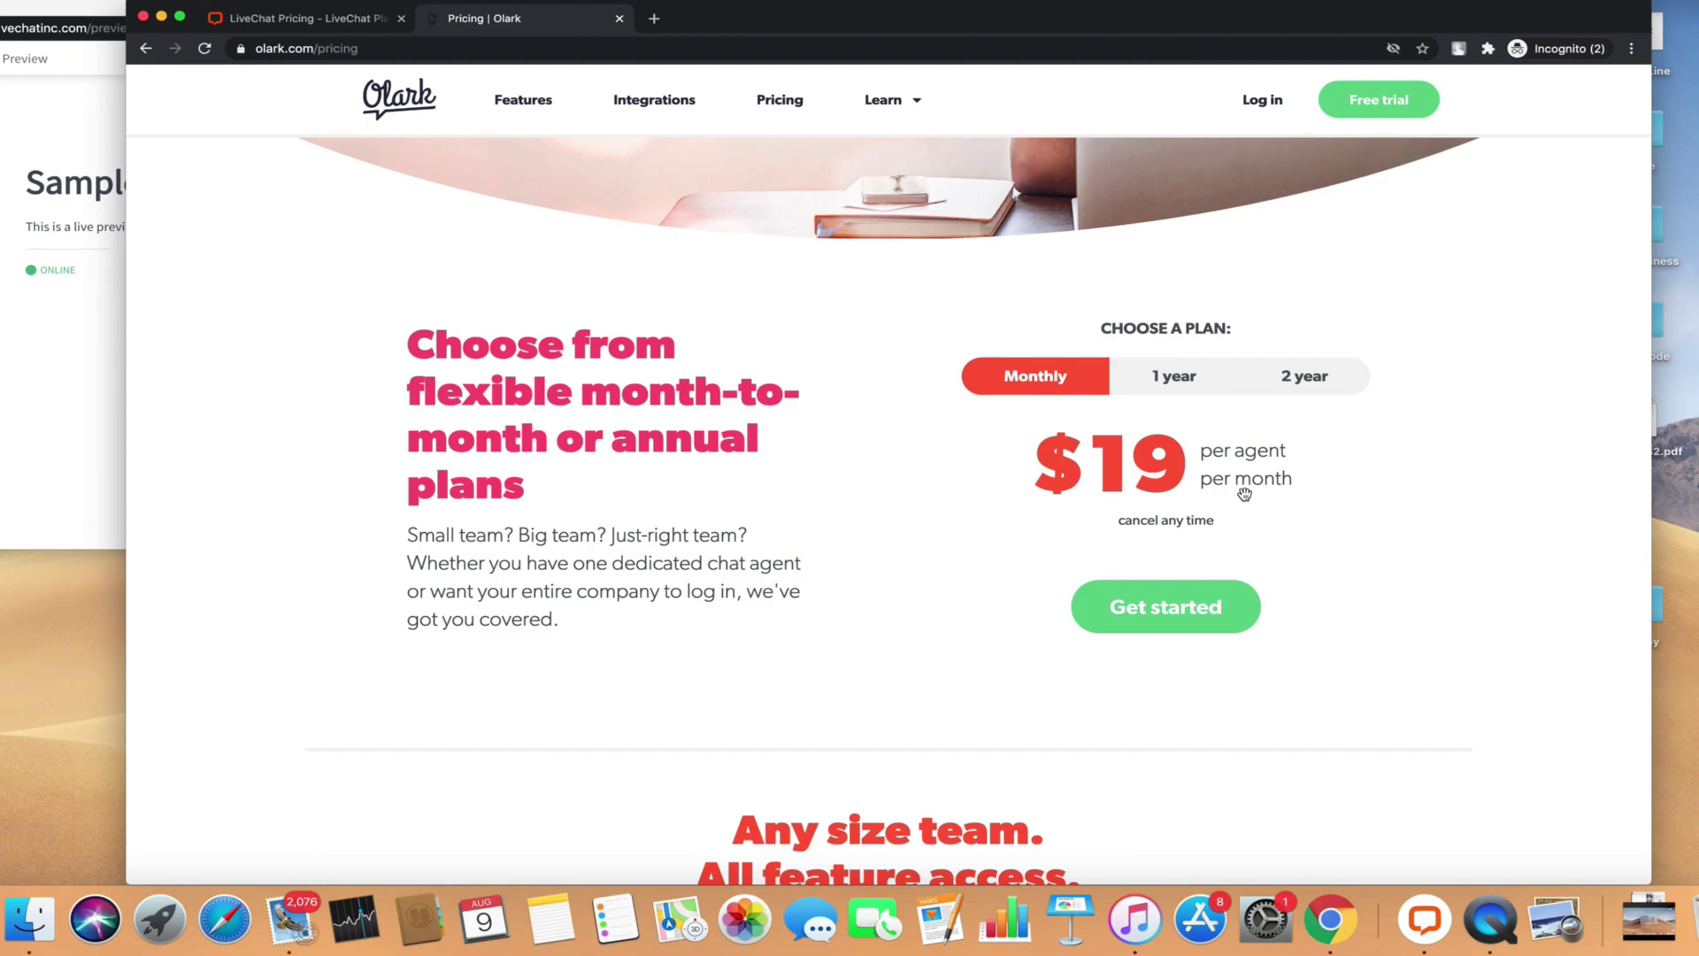
scroll(1255, 496, down, 5)
scroll(894, 529, down, 5)
key(ctrl+Tab)
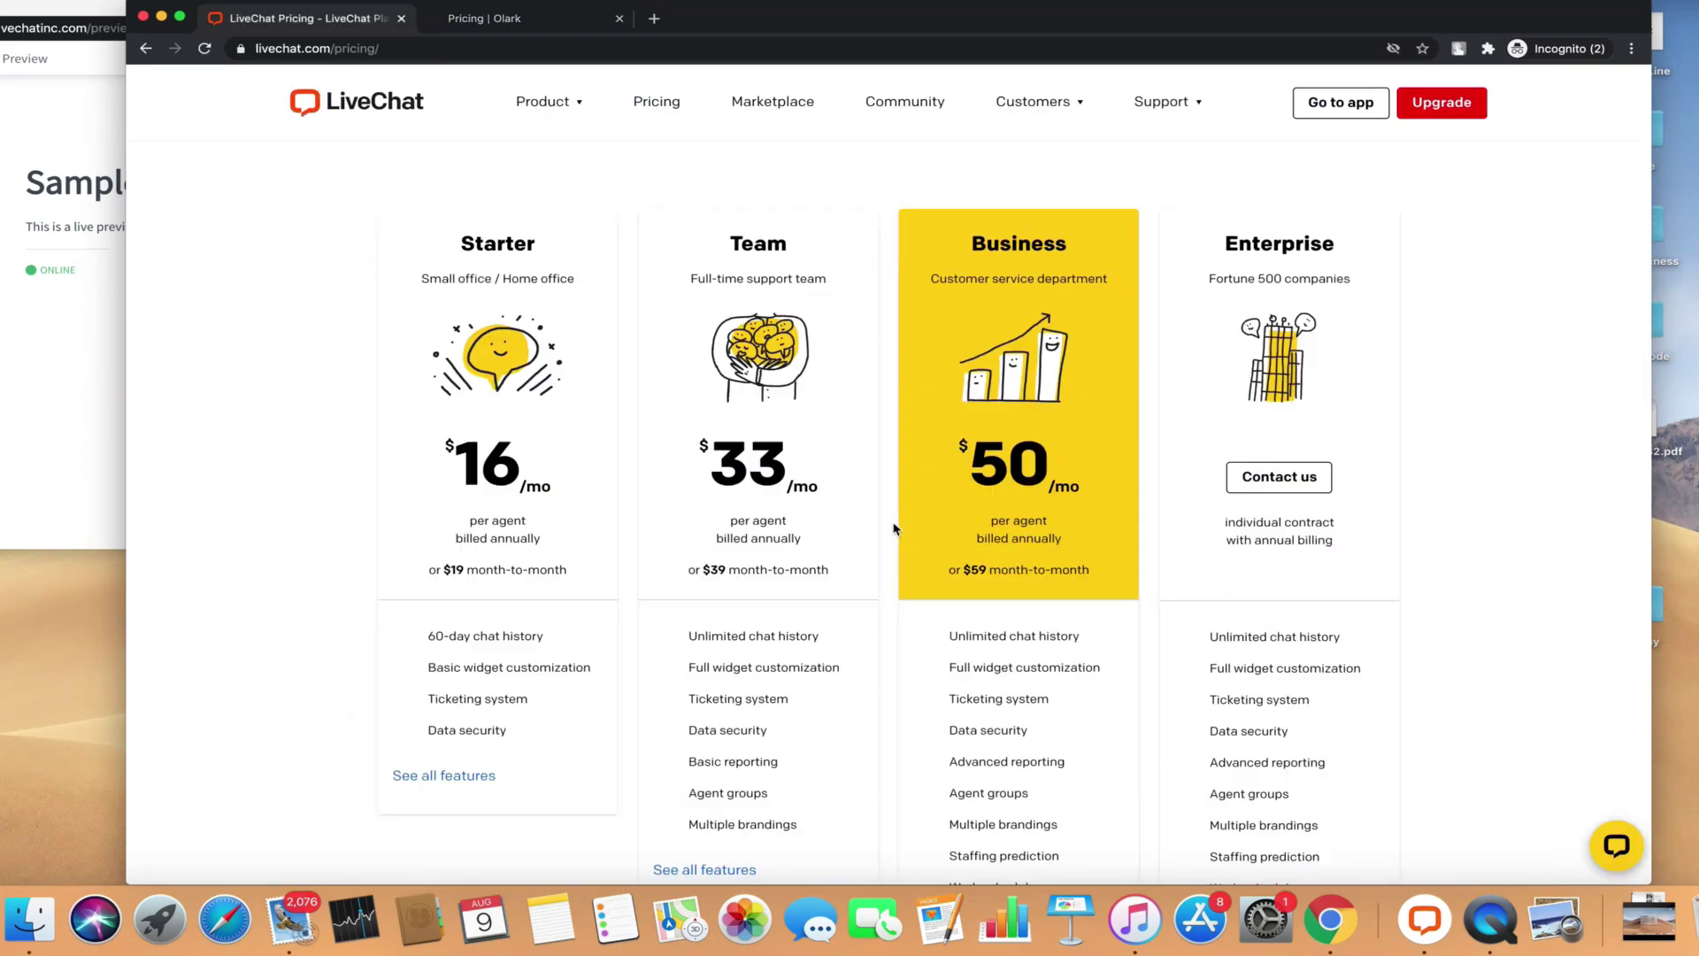
key(ctrl+Tab)
scroll(894, 500, up, 5)
scroll(1162, 383, up, 5)
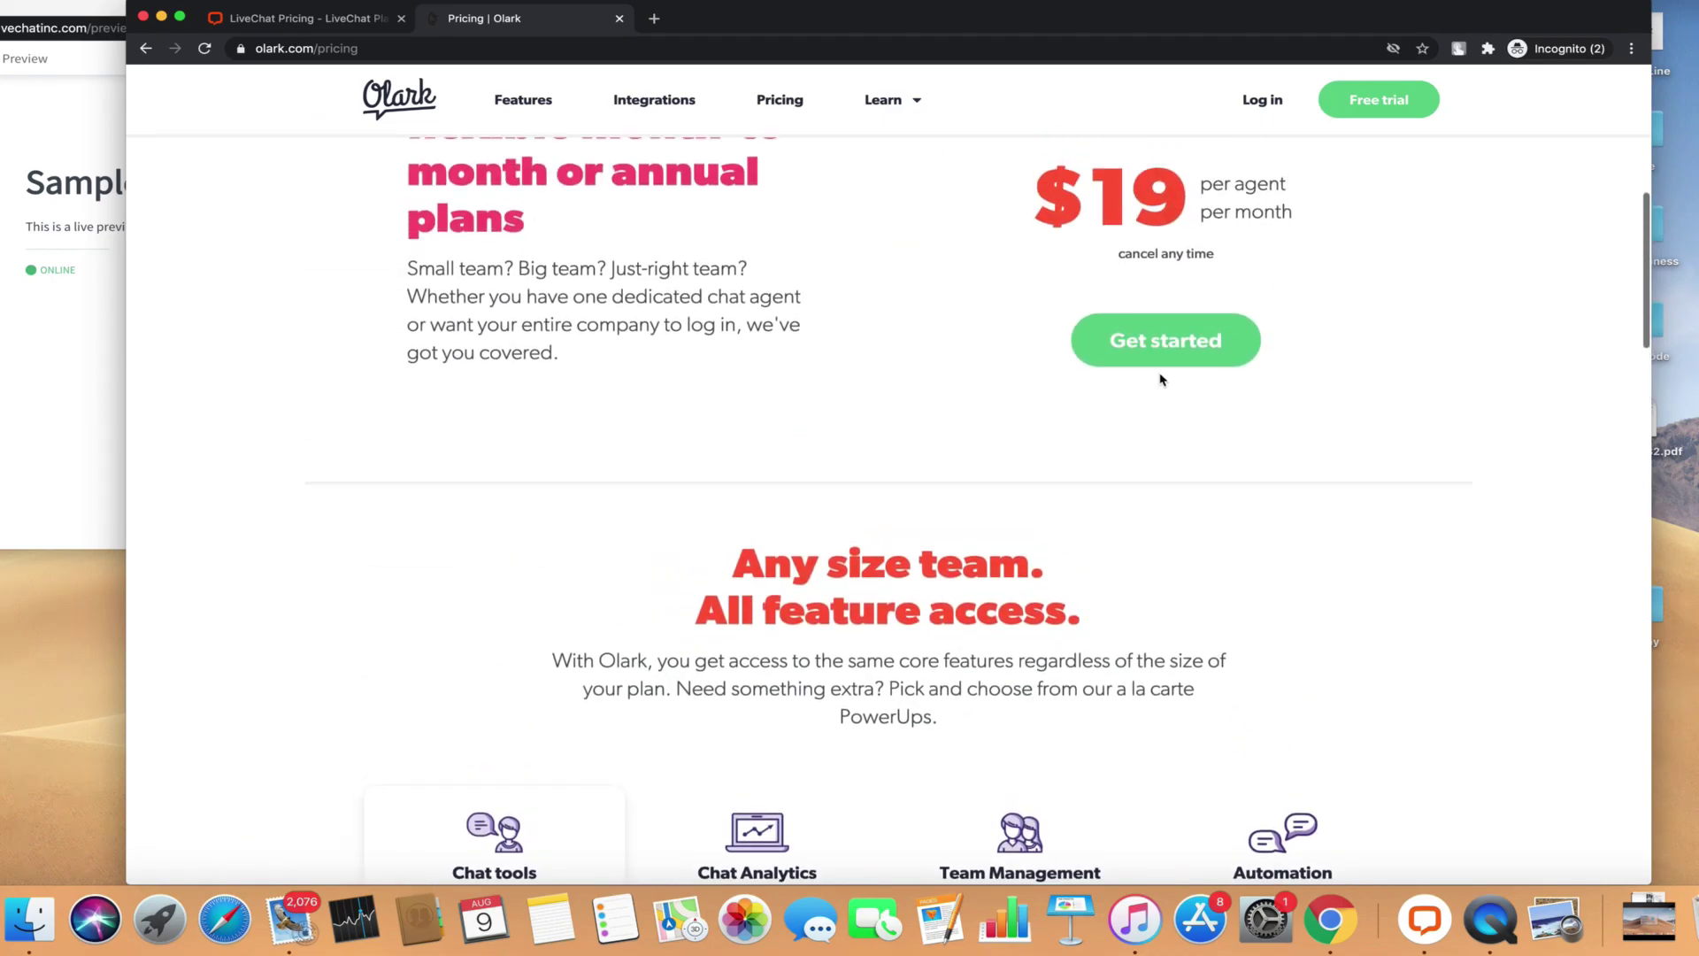
scroll(1199, 261, up, 3)
scroll(1199, 260, up, 2)
scroll(928, 323, down, 8)
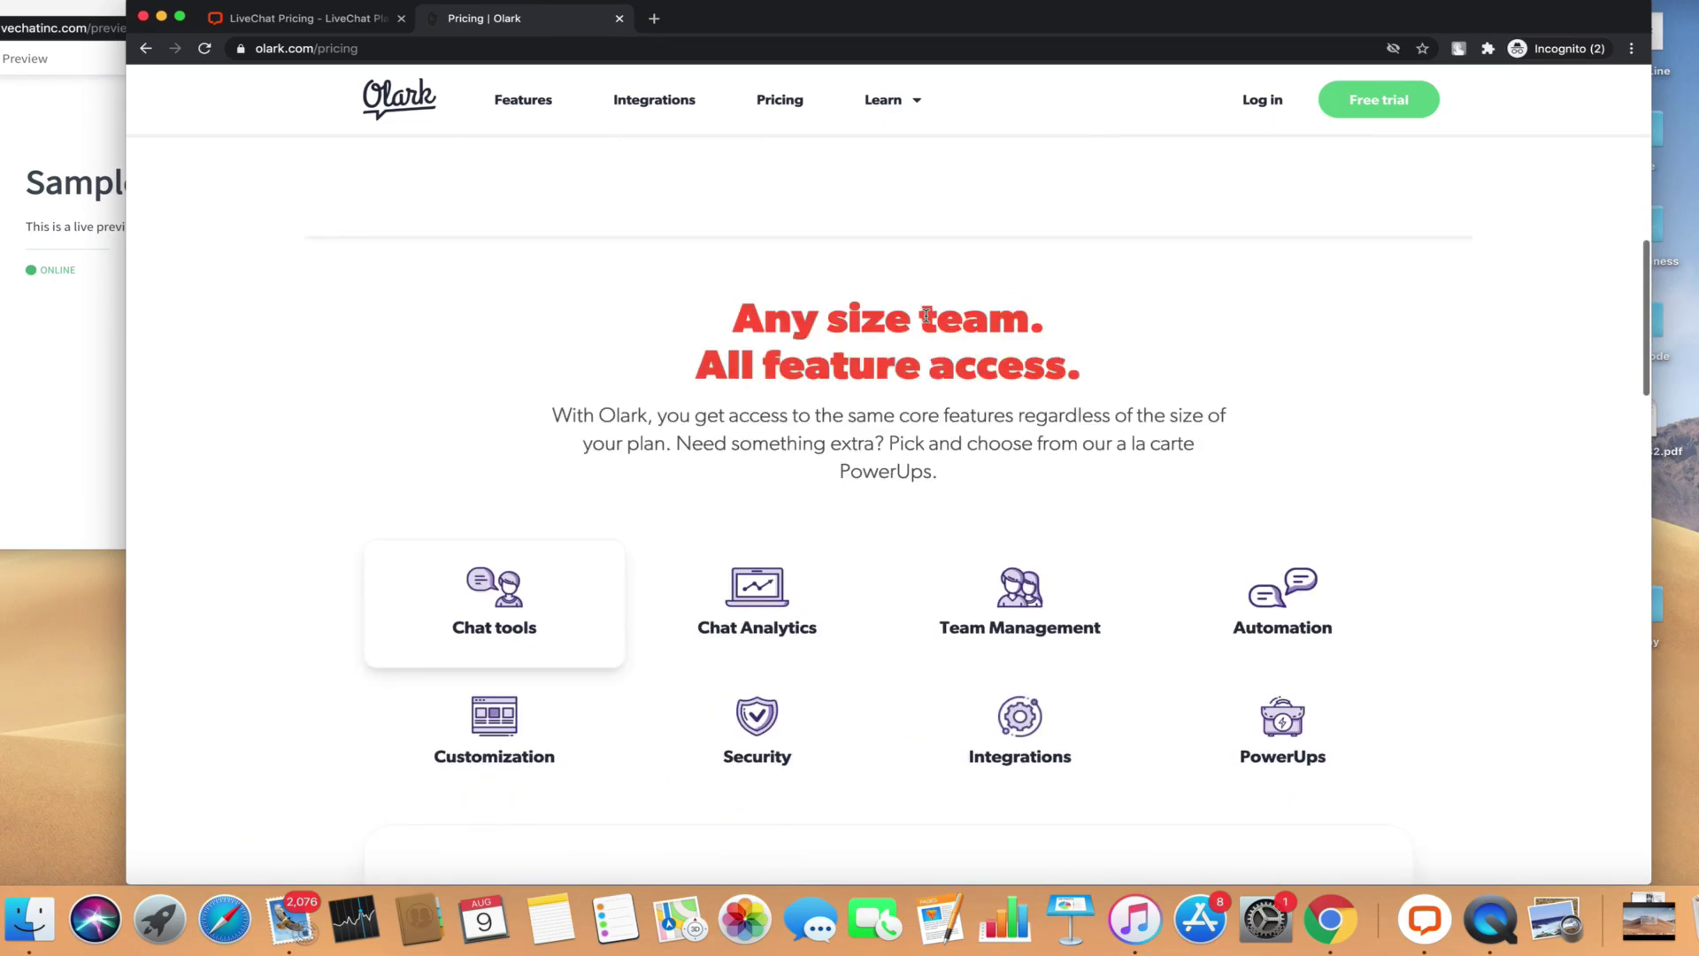
scroll(928, 322, down, 8)
scroll(929, 323, down, 8)
scroll(927, 323, down, 8)
scroll(929, 323, down, 6)
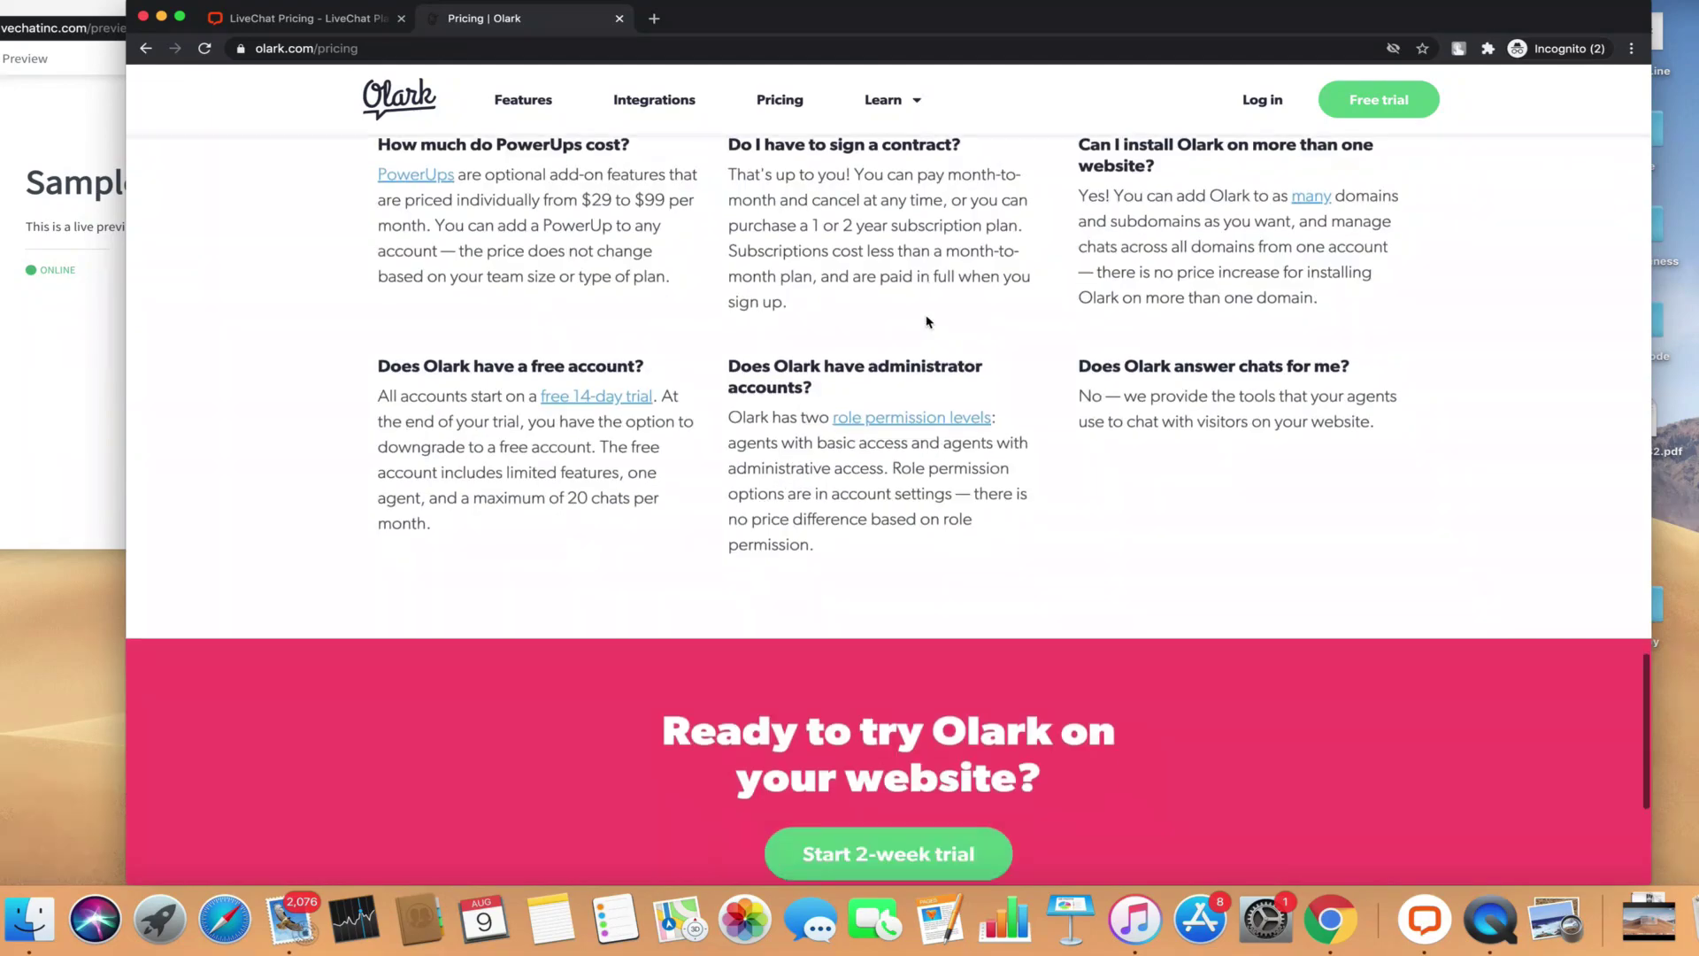
scroll(925, 316, down, 4)
scroll(925, 315, up, 10)
scroll(926, 315, up, 3)
Compare Olark's 1-year ($15) and 2-year ($12) per-agent prices against LiveChat's pricing
click(1174, 327)
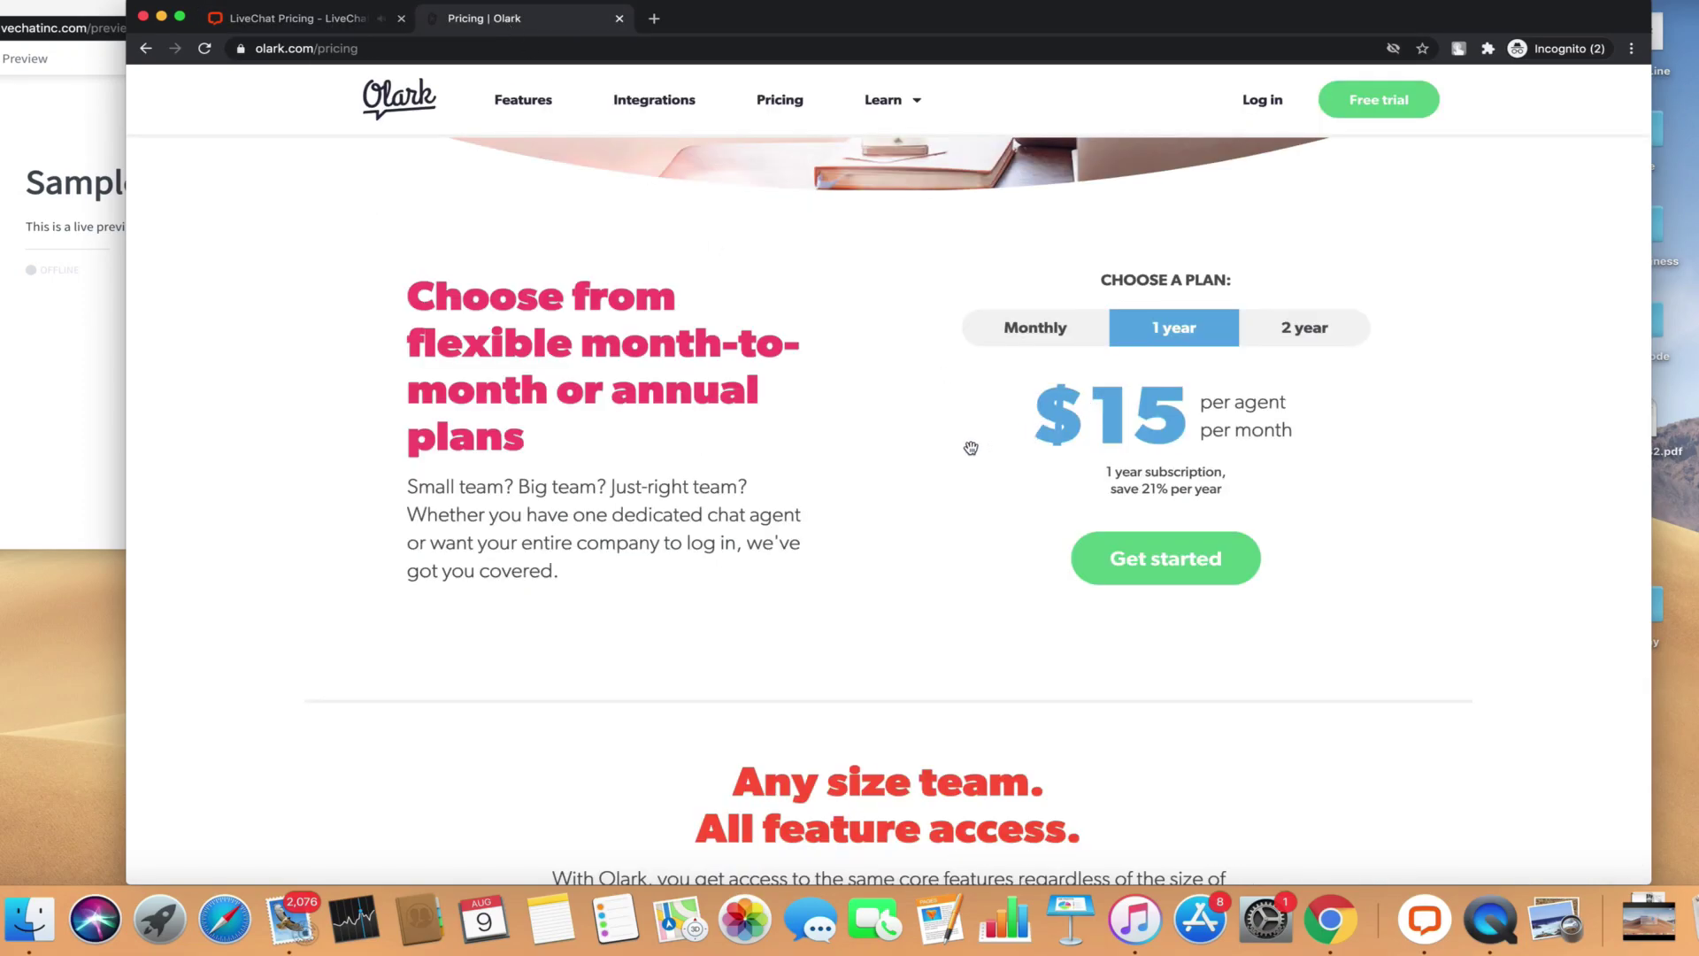
scroll(970, 448, down, 5)
scroll(970, 447, down, 5)
scroll(971, 448, down, 3)
scroll(973, 454, down, 6)
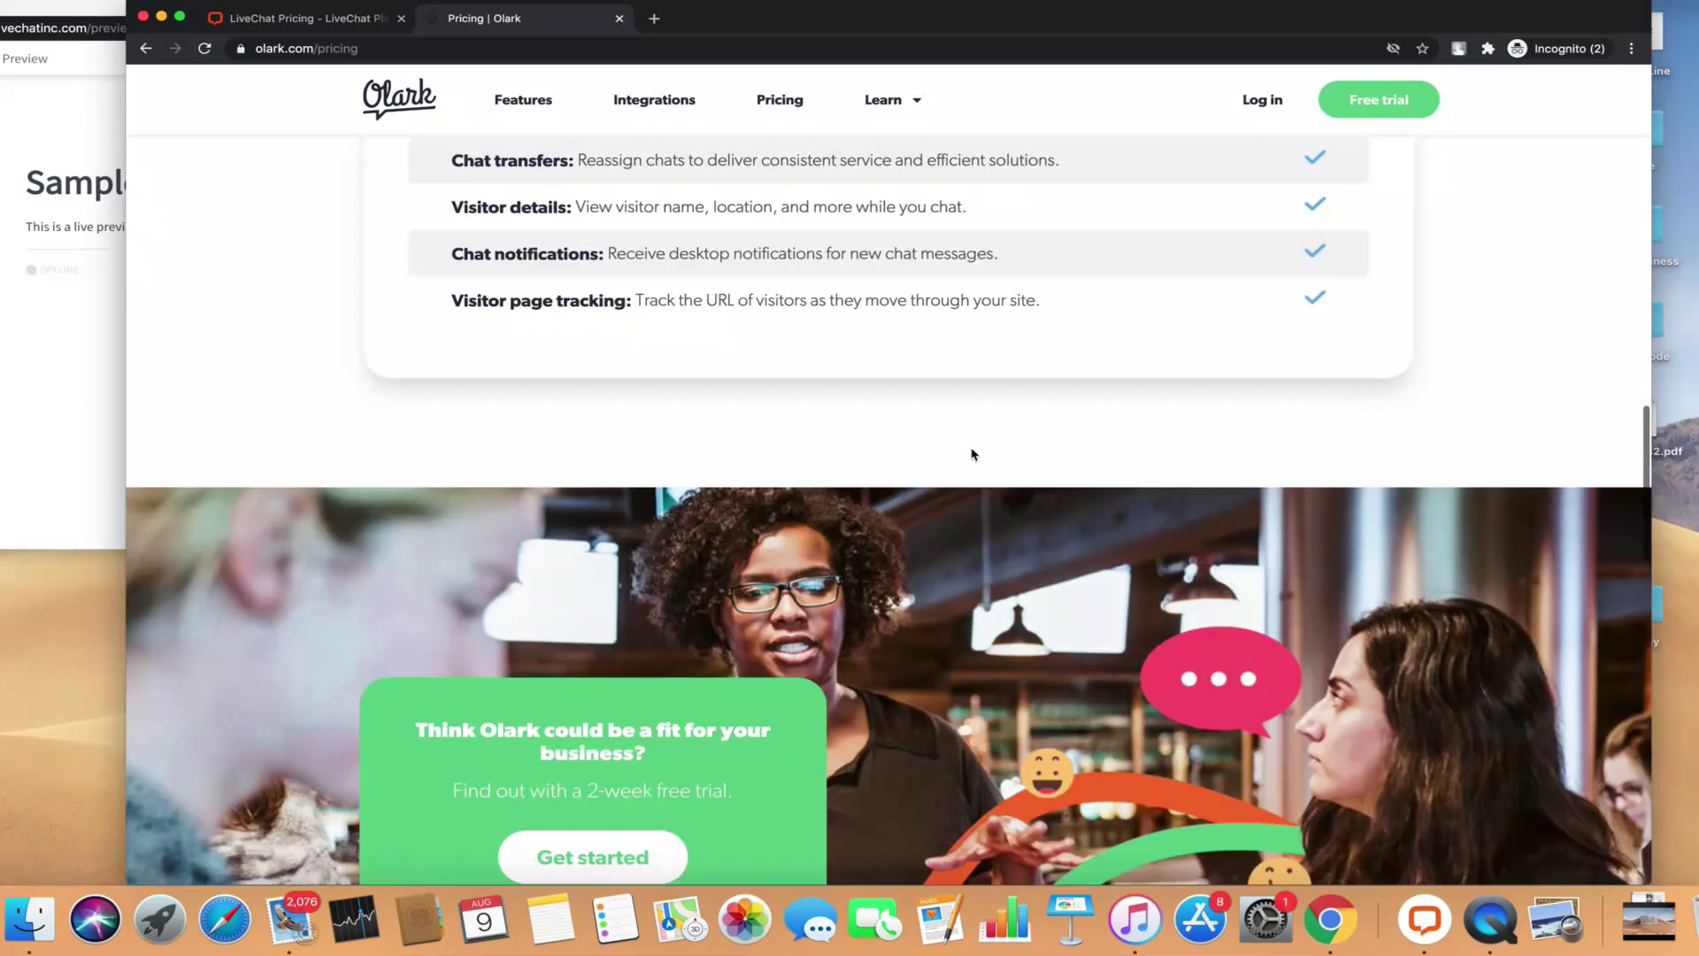
scroll(972, 454, down, 5)
scroll(972, 455, down, 6)
scroll(971, 455, down, 5)
scroll(972, 455, down, 2)
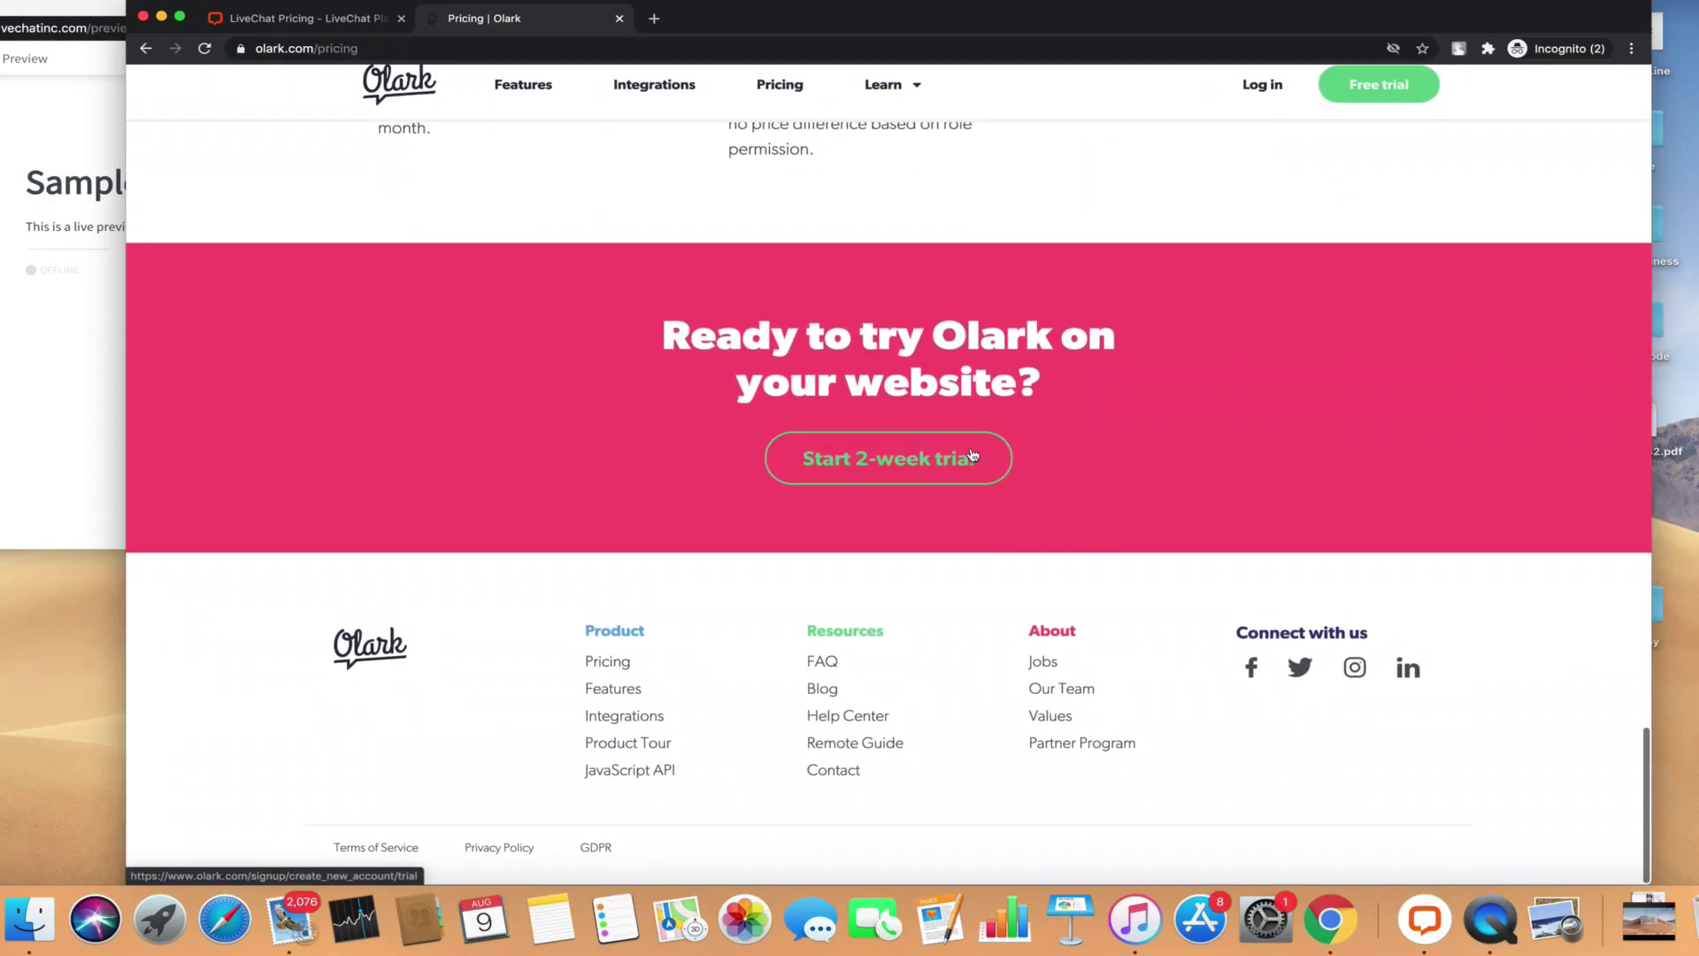
scroll(973, 455, up, 8)
scroll(971, 456, up, 8)
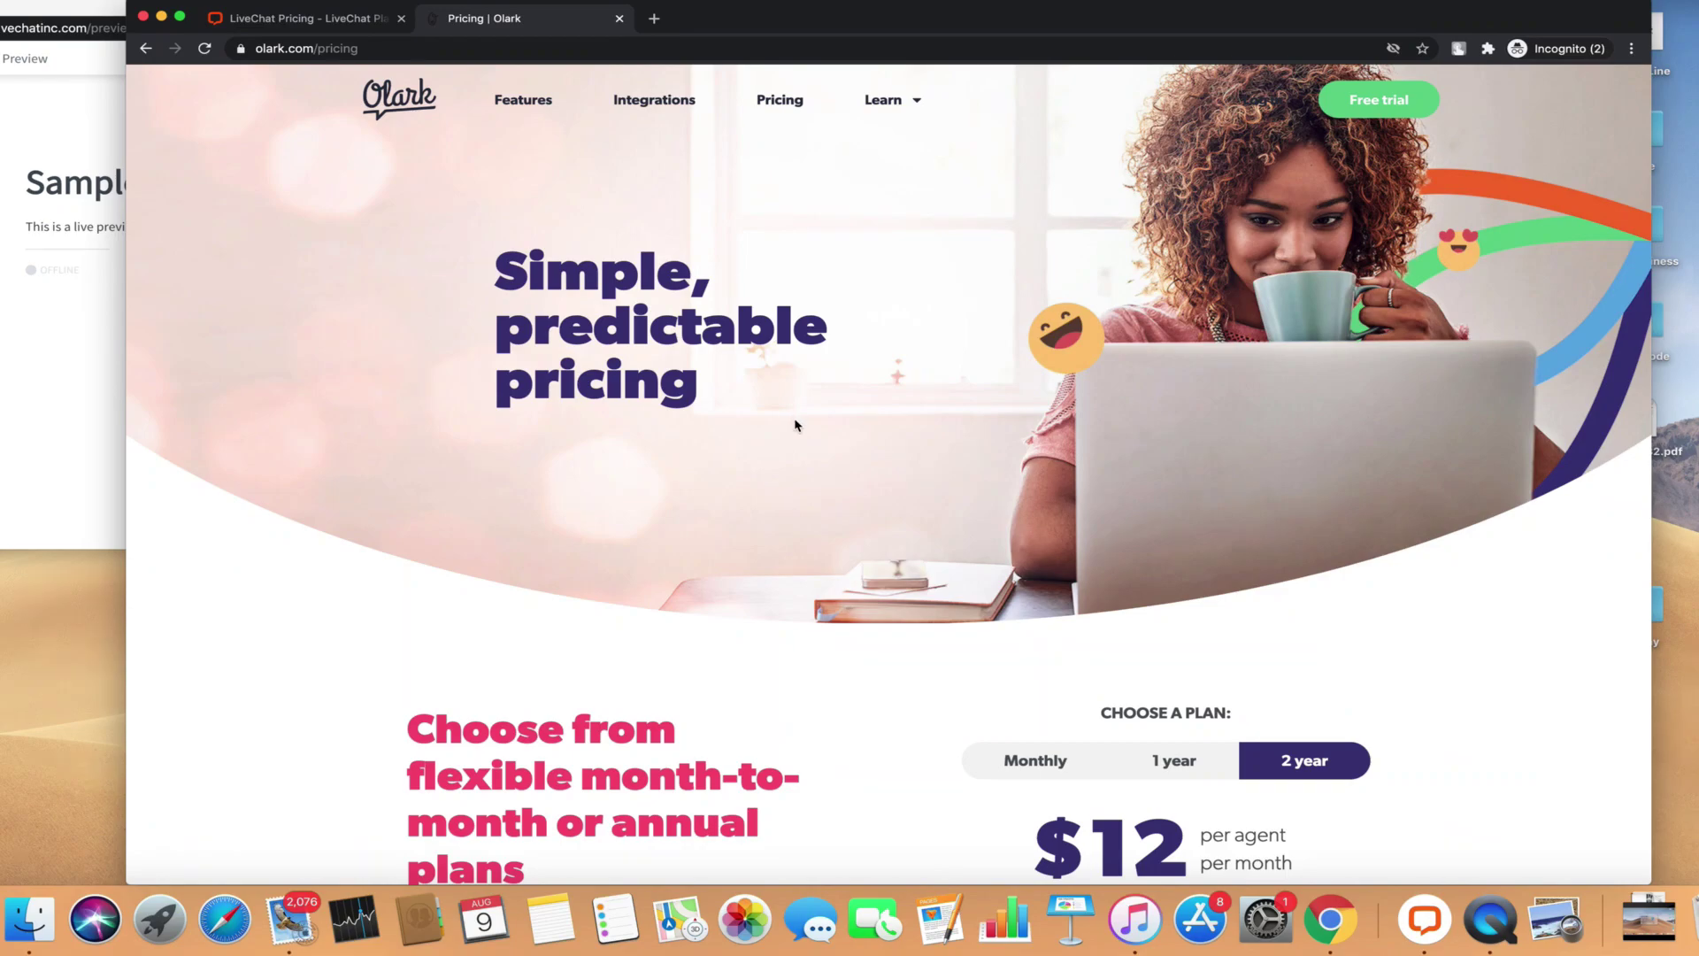
scroll(1082, 537, down, 3)
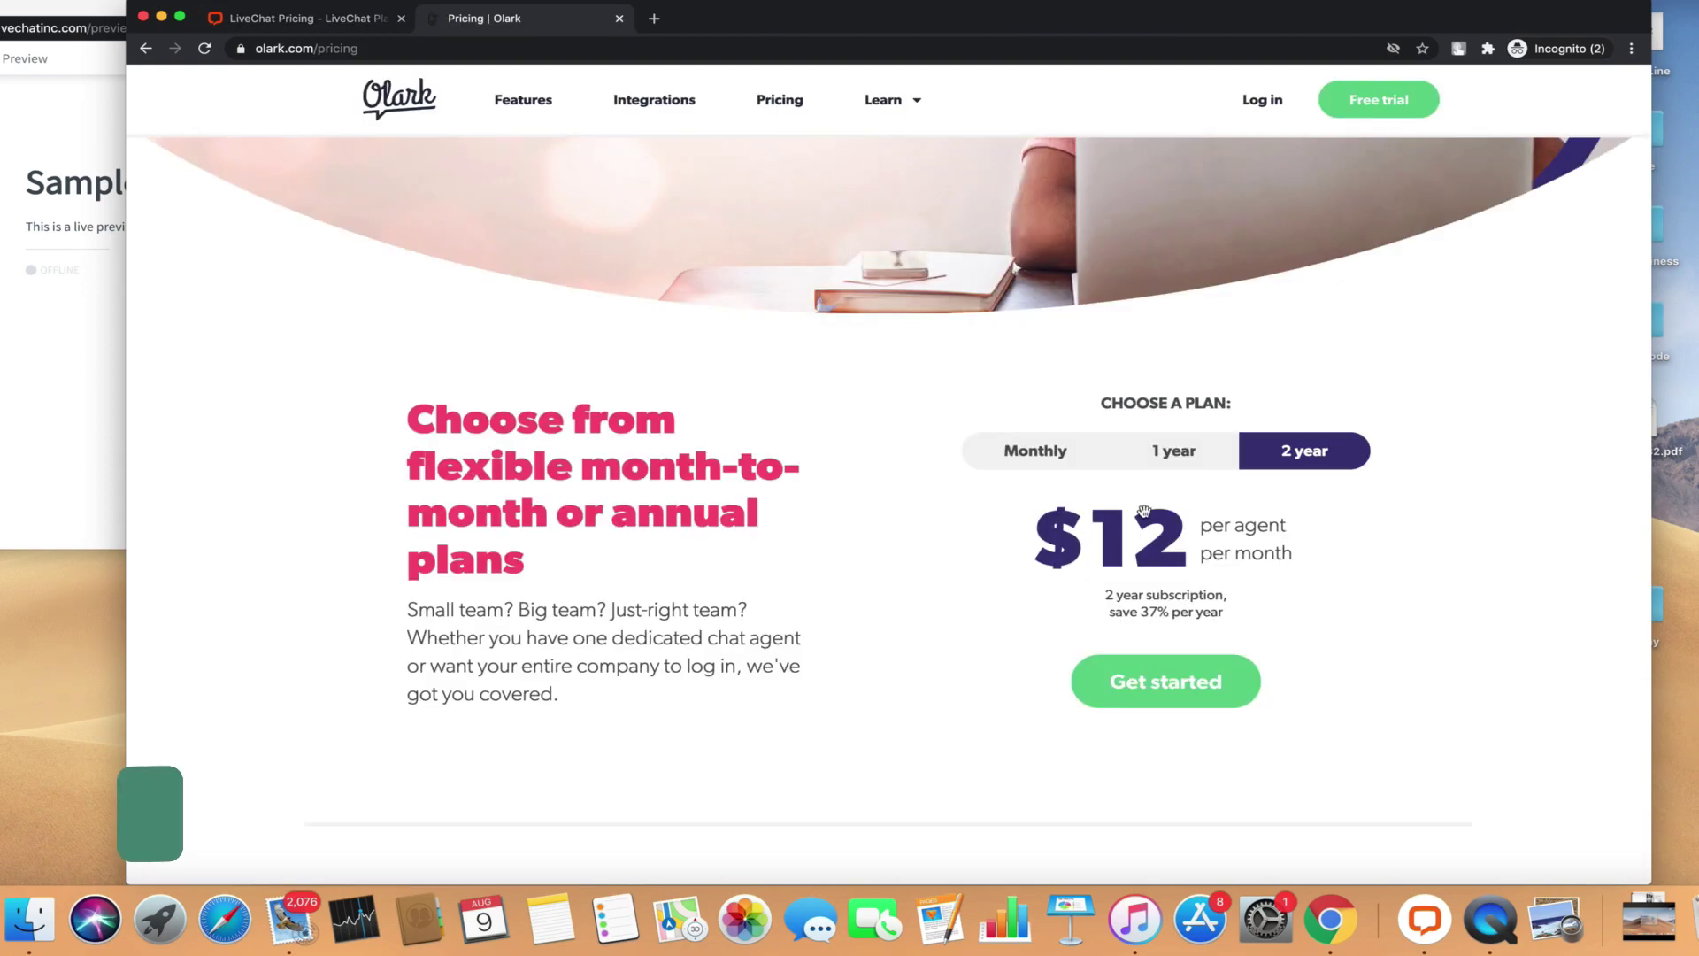
key(ctrl+Tab)
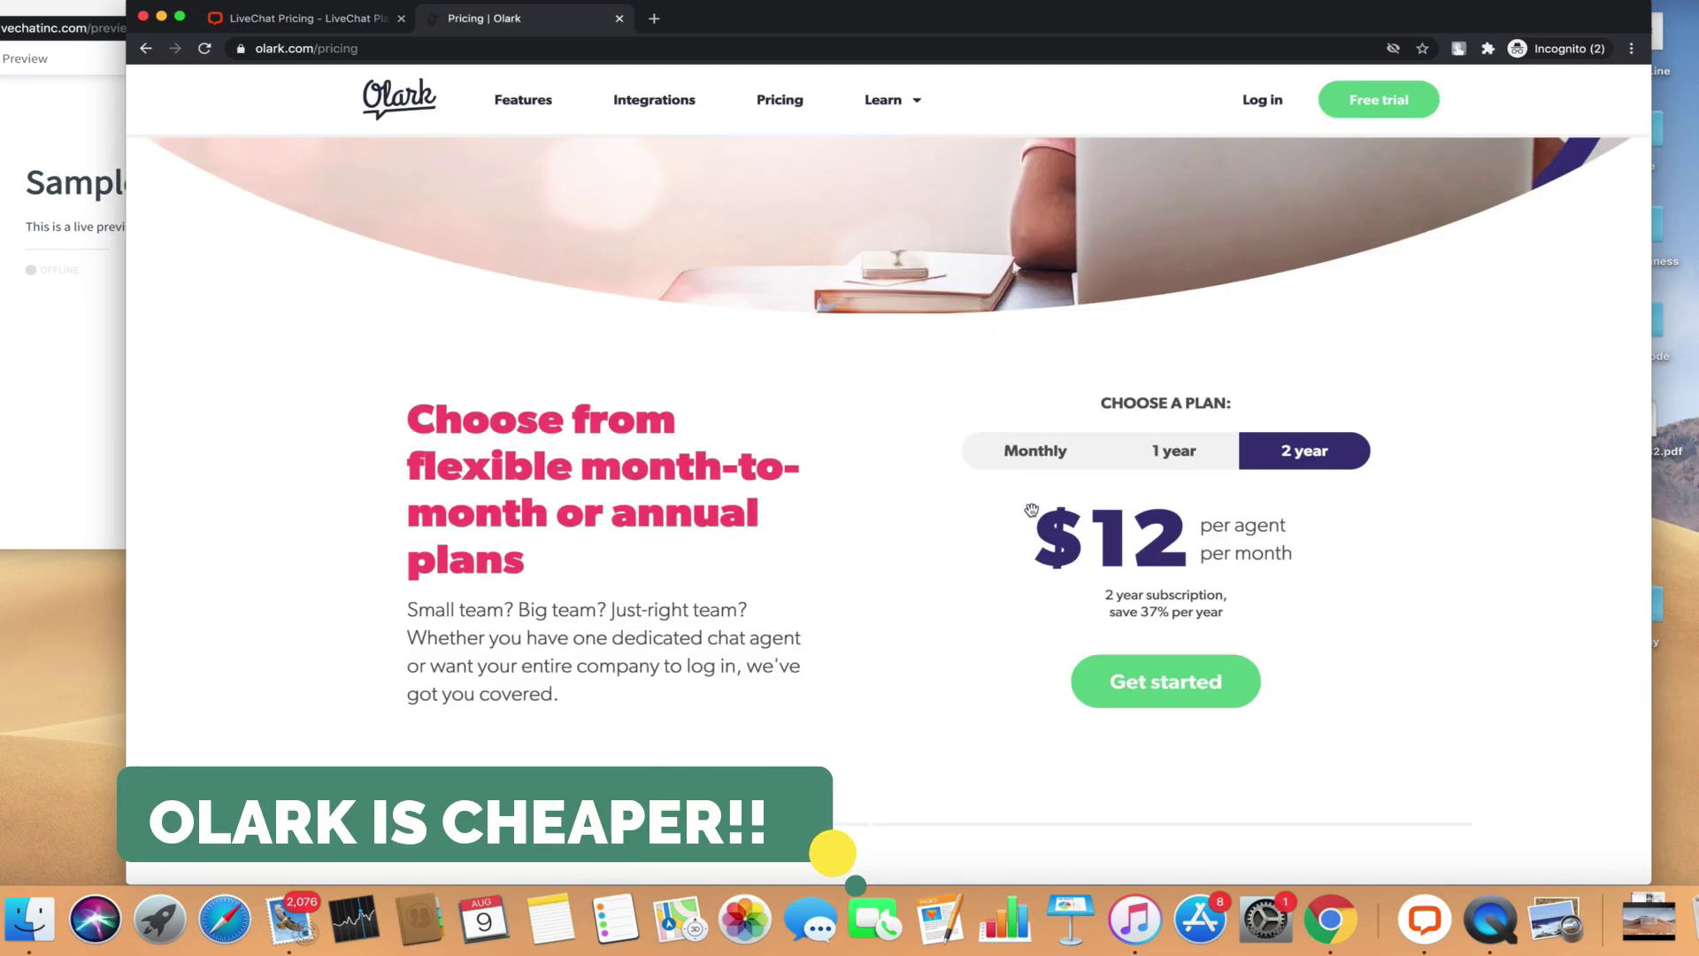
scroll(938, 507, up, 5)
scroll(930, 399, up, 2)
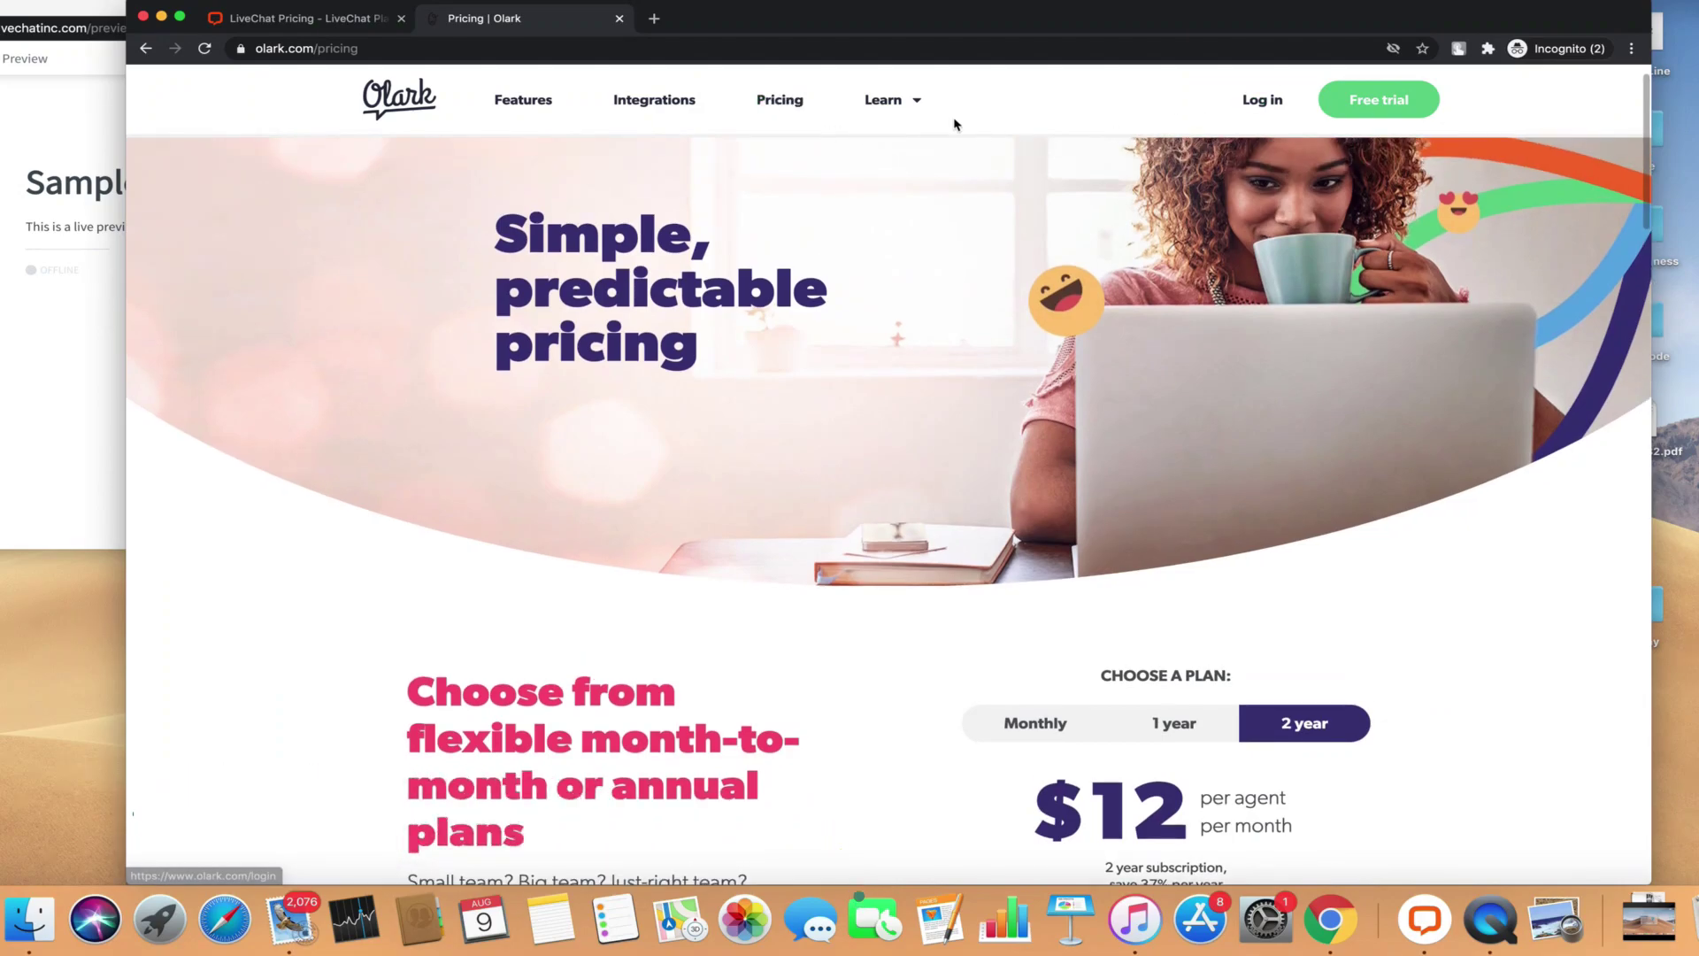
scroll(904, 558, down, 10)
scroll(903, 557, down, 10)
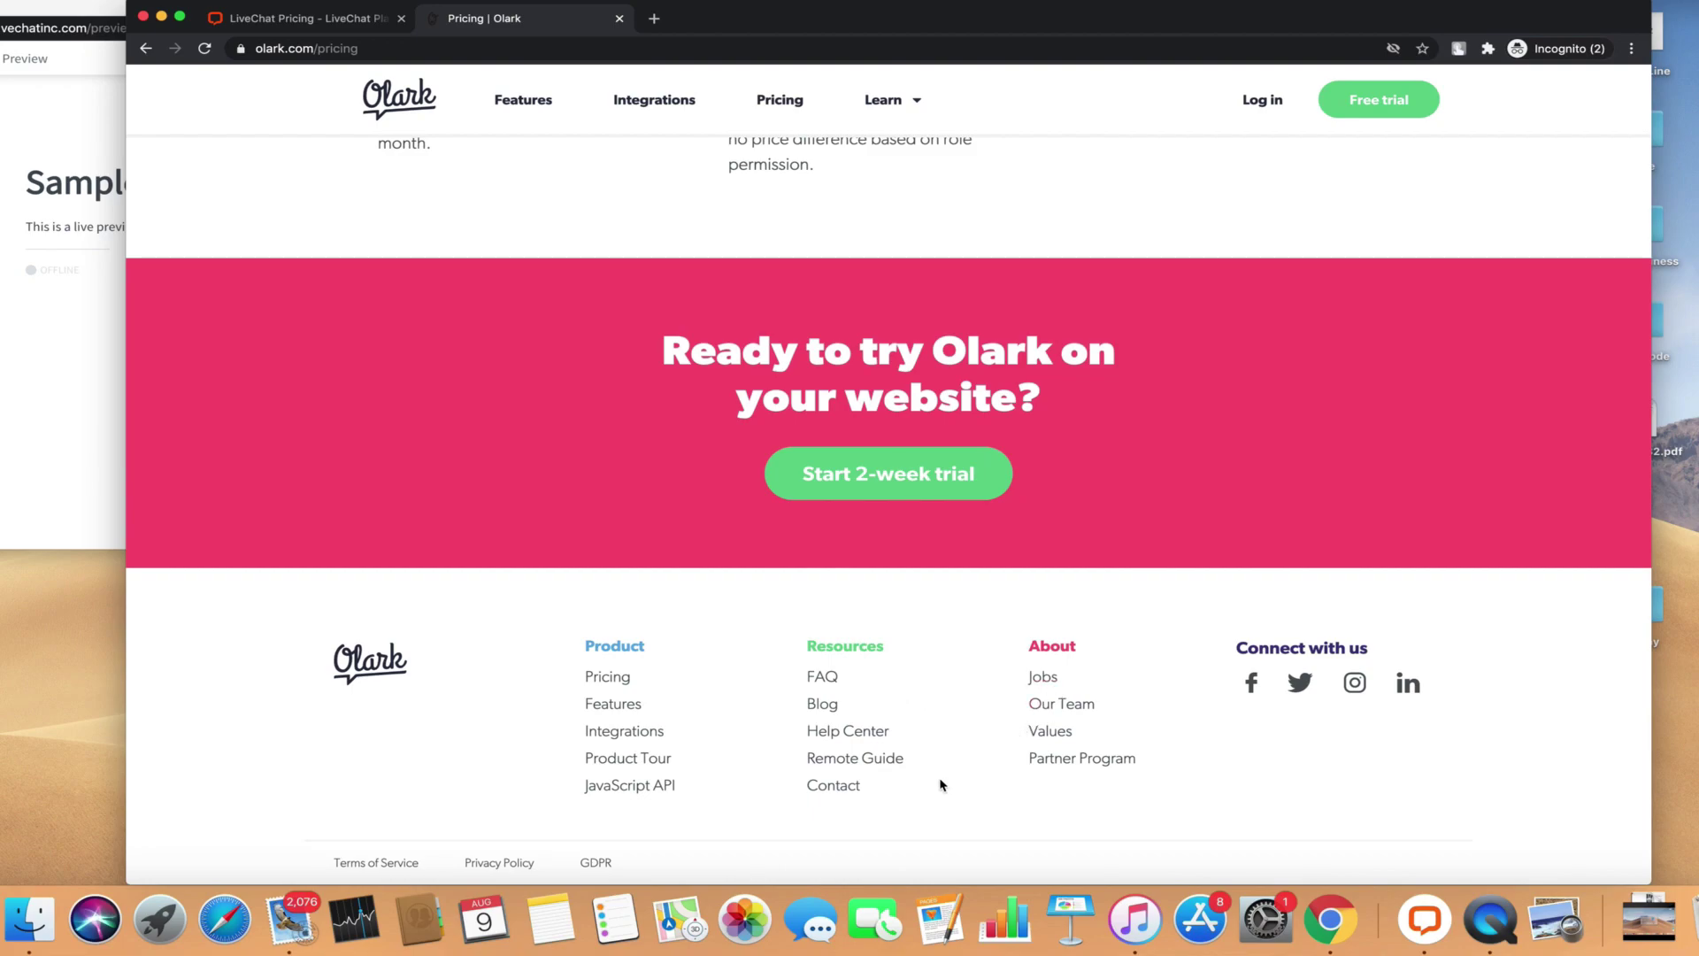
Open Olark's Contact page and LiveChat's agent app via 'Go to app'
click(834, 785)
key(ctrl+Tab)
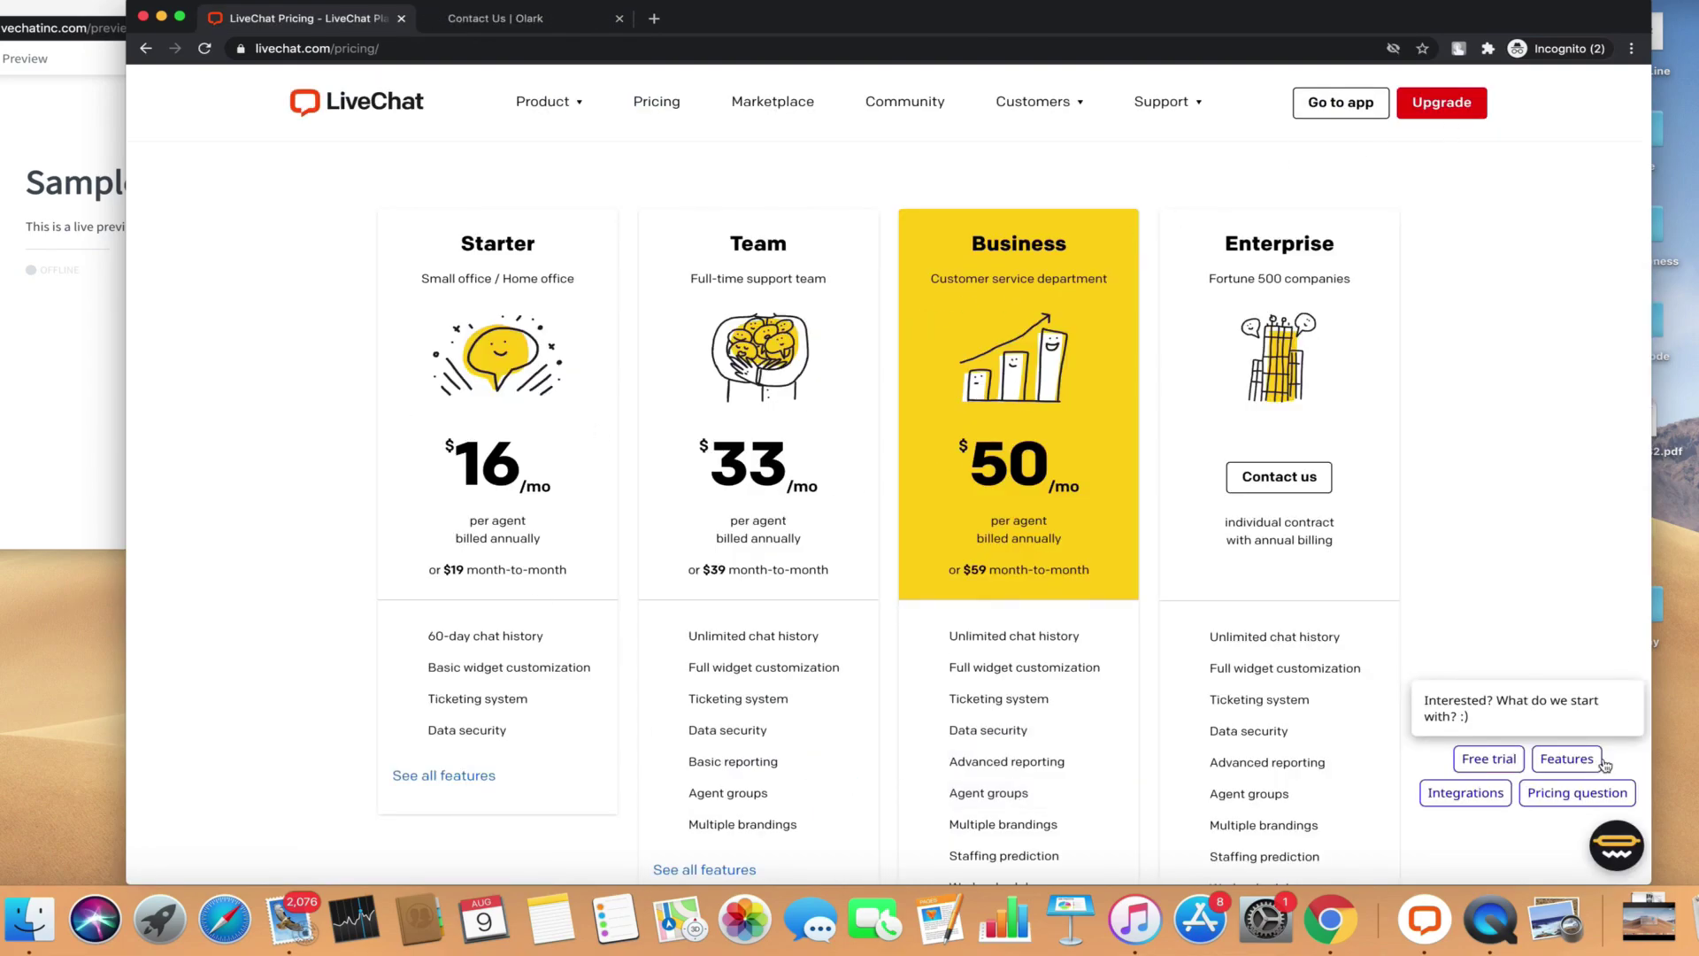
scroll(904, 532, up, 5)
scroll(903, 532, up, 5)
click(1341, 141)
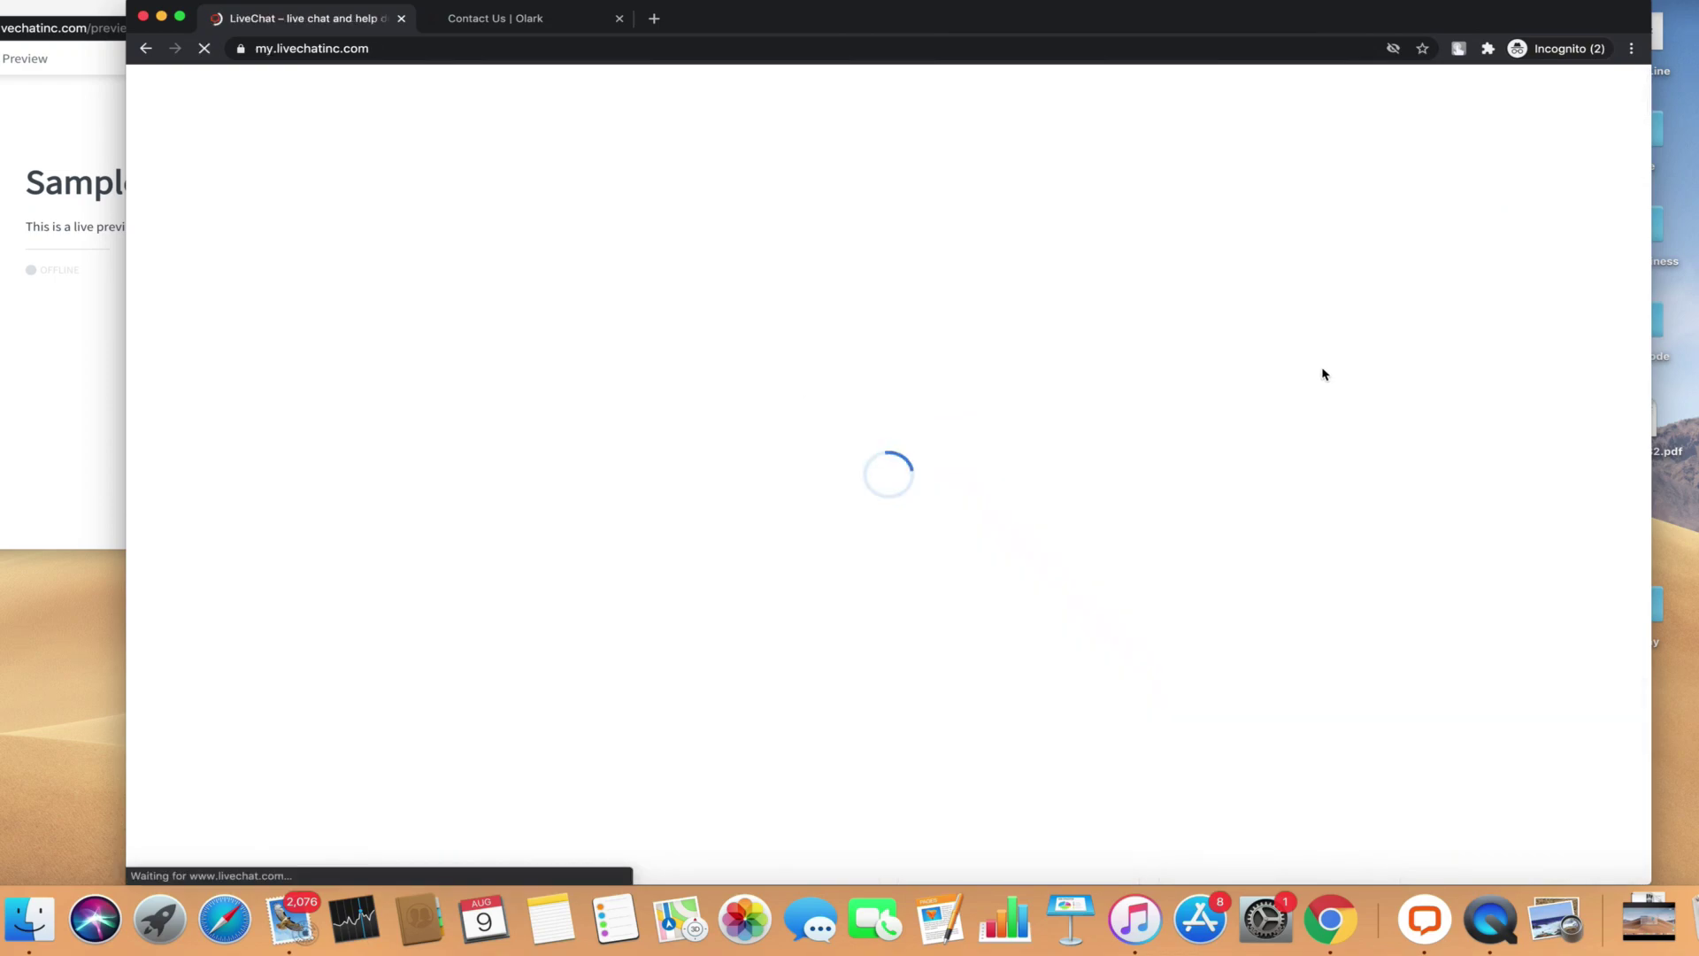
Try starting an Olark support chat and highlight its premium-plan requirement
click(504, 20)
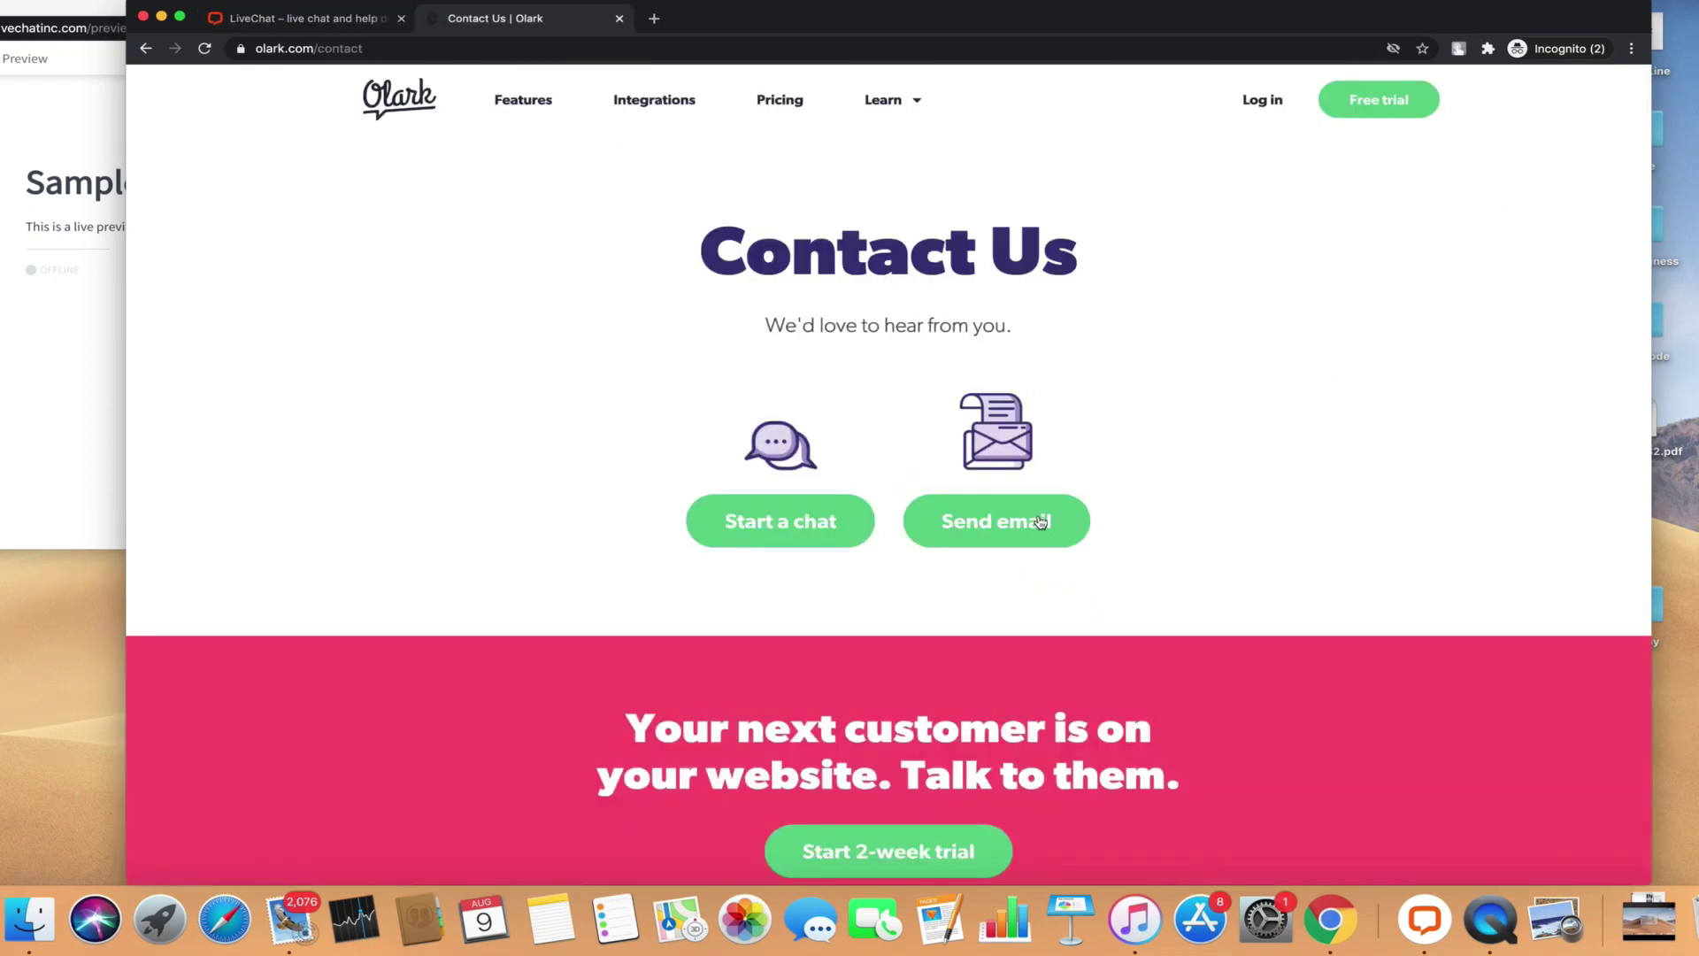
click(781, 520)
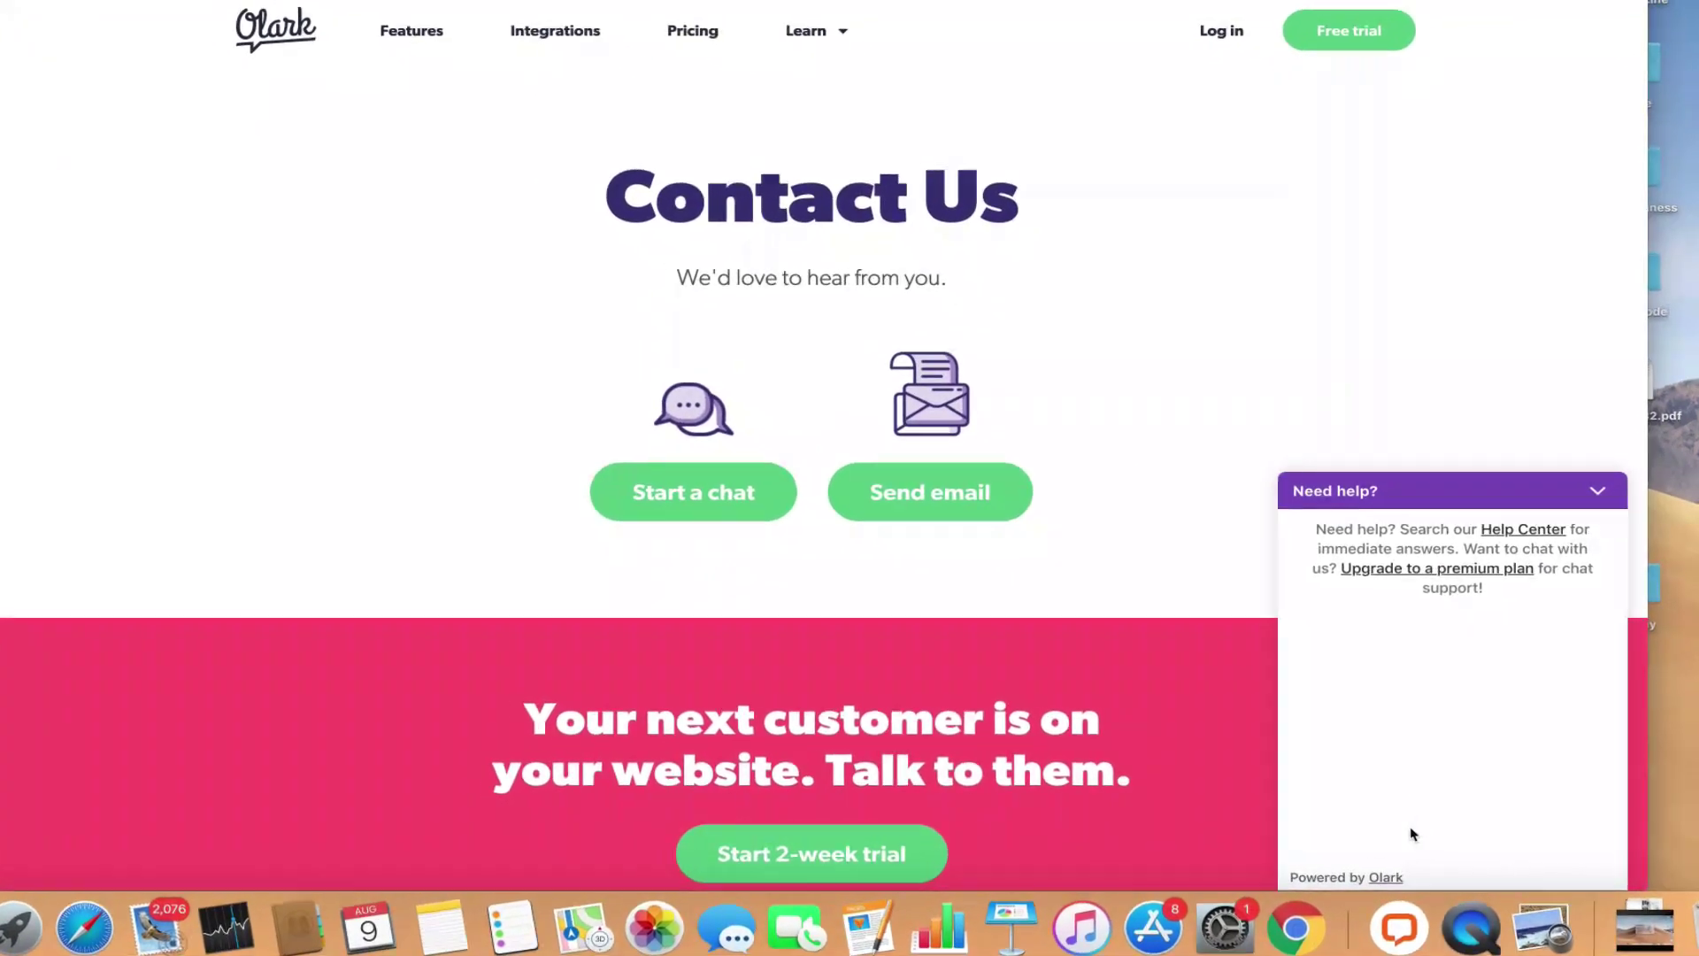
drag(1484, 588, 1341, 567)
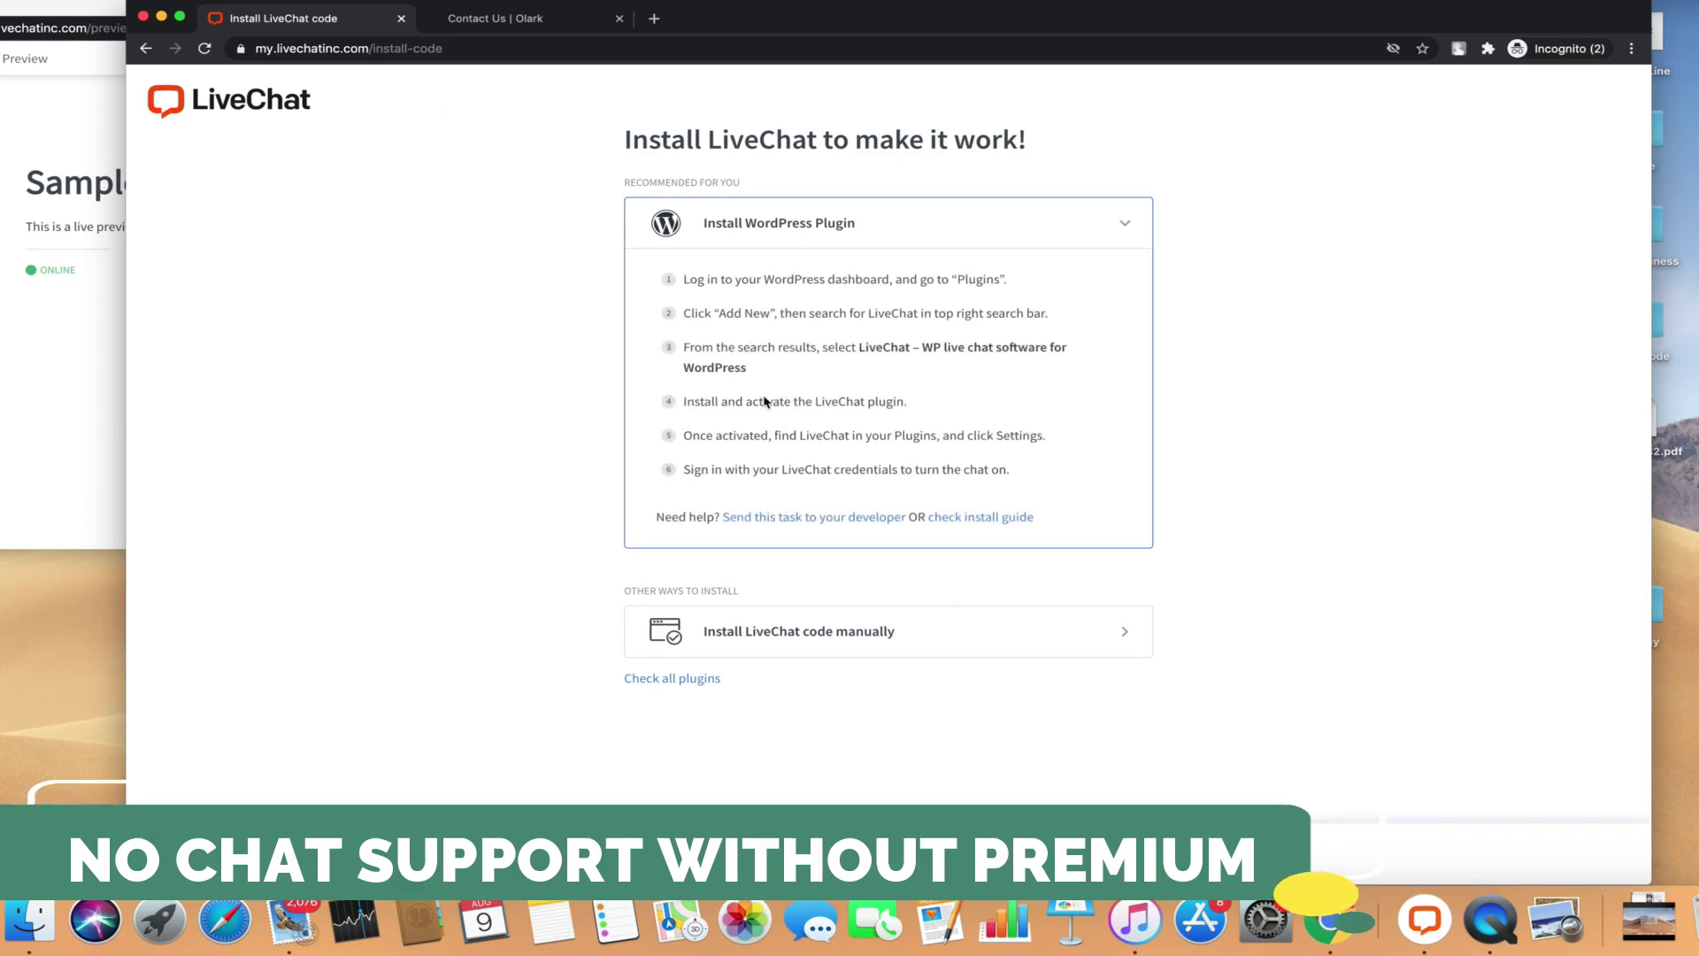
Start LiveChat's support chat, agreeing to data processing terms, and send 'Hi'
click(1616, 844)
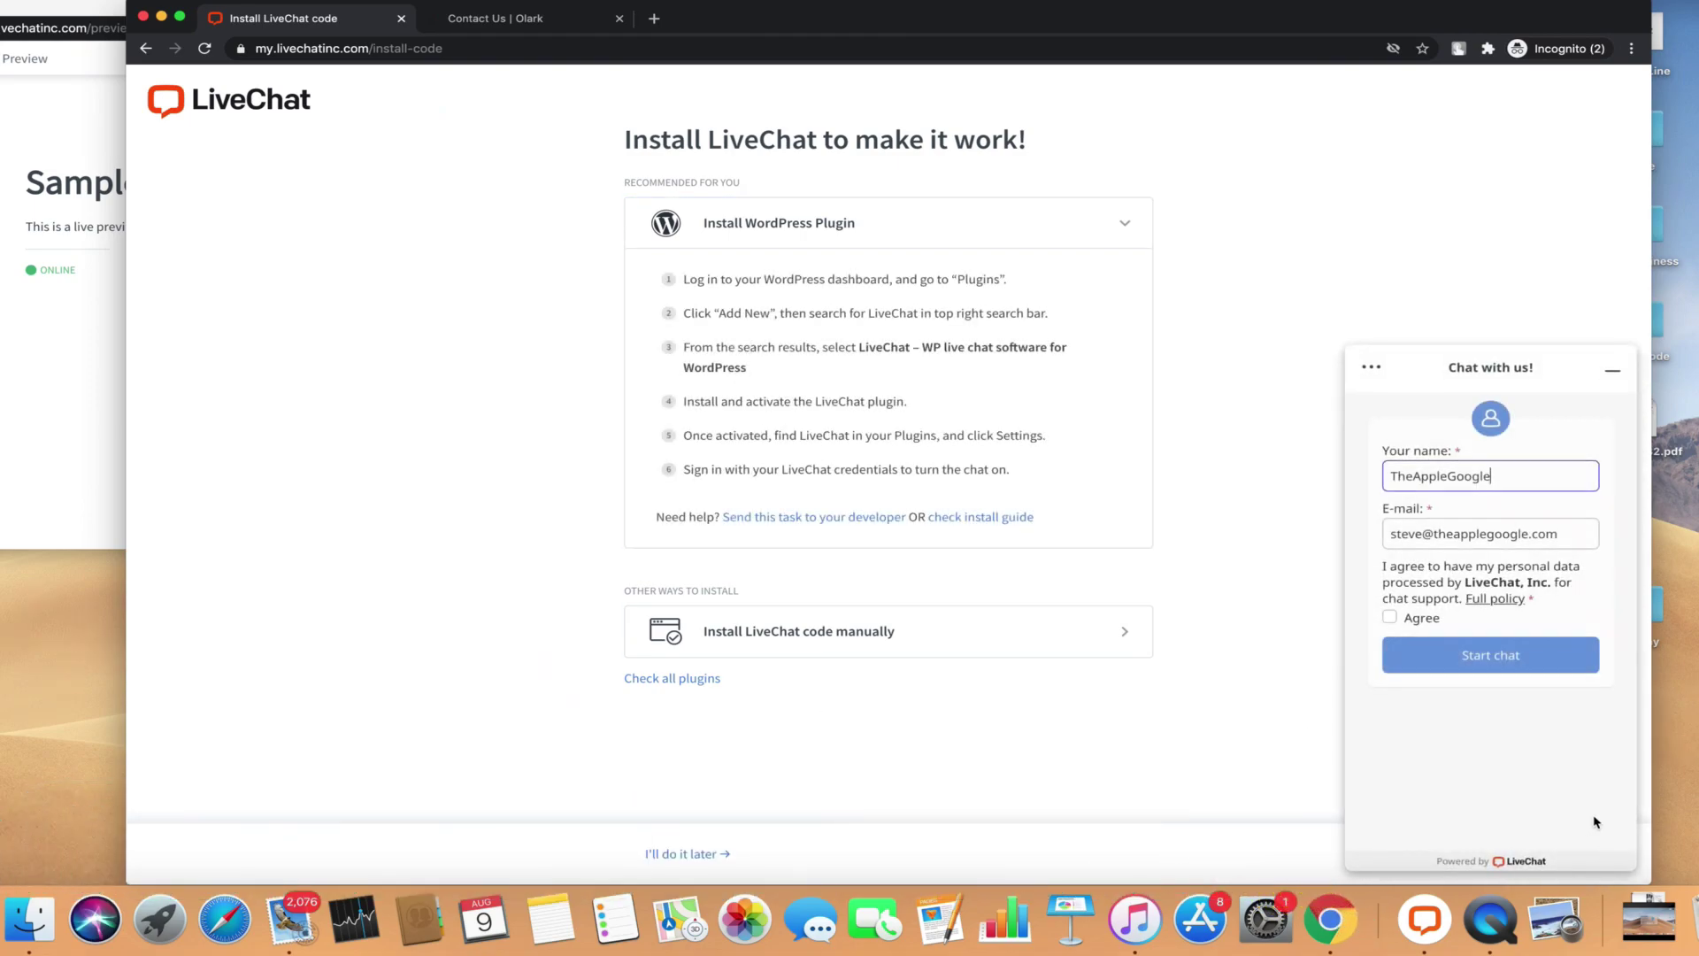
click(1390, 618)
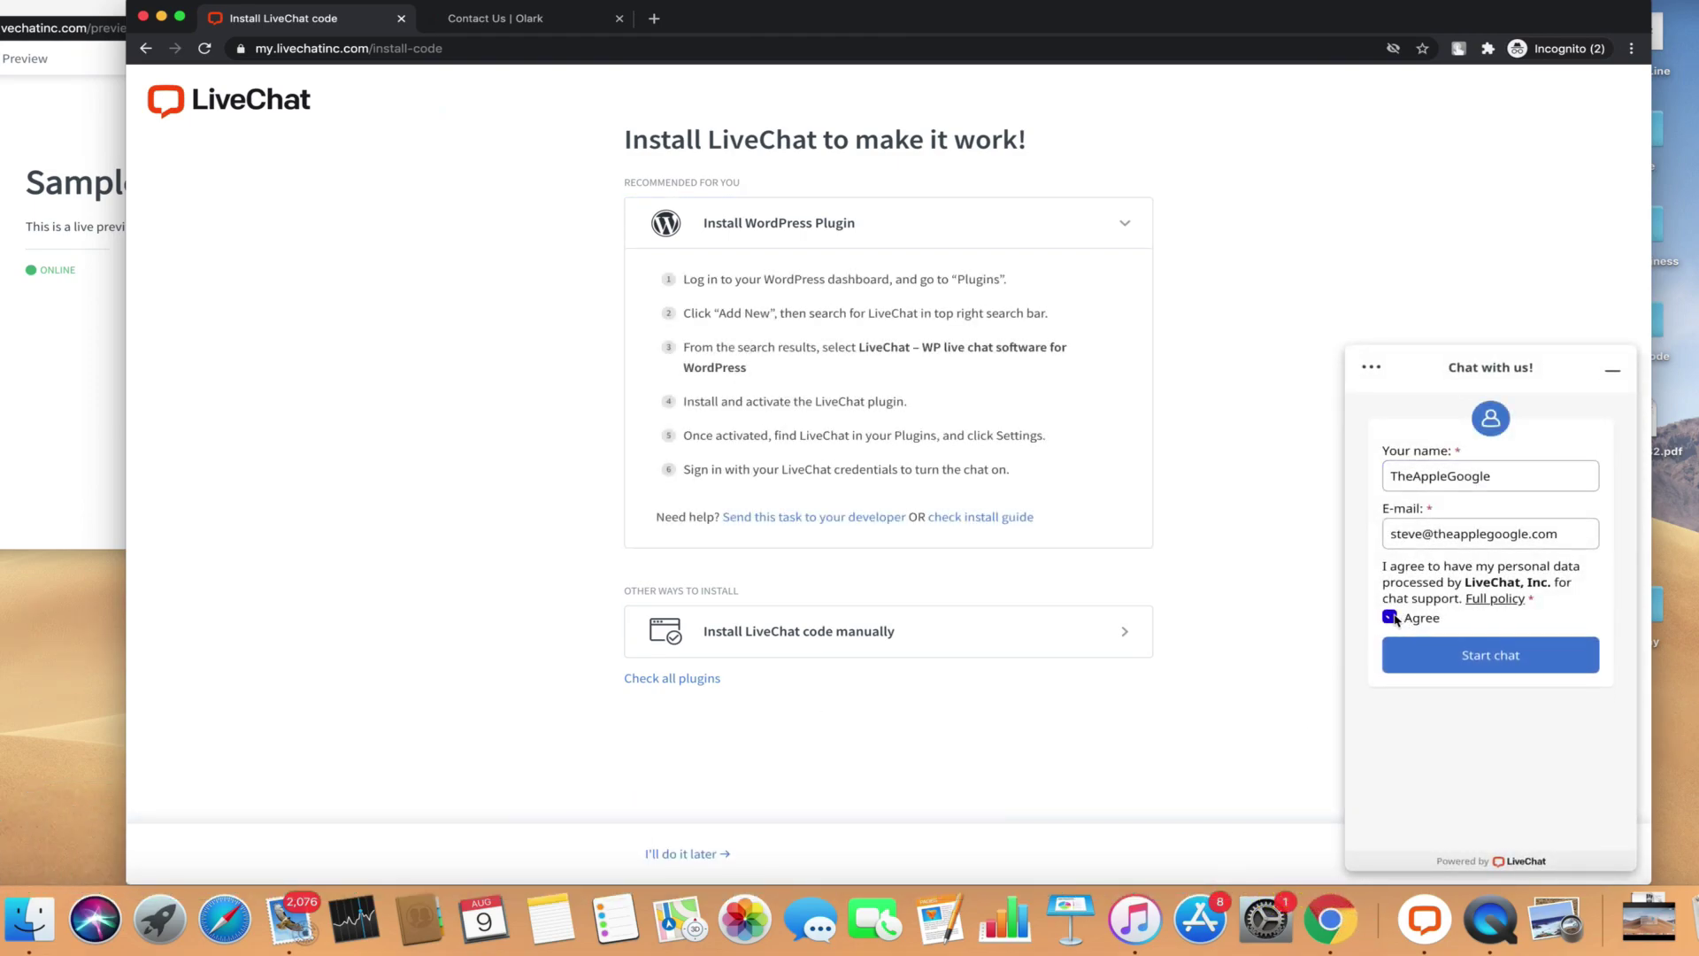
click(1451, 655)
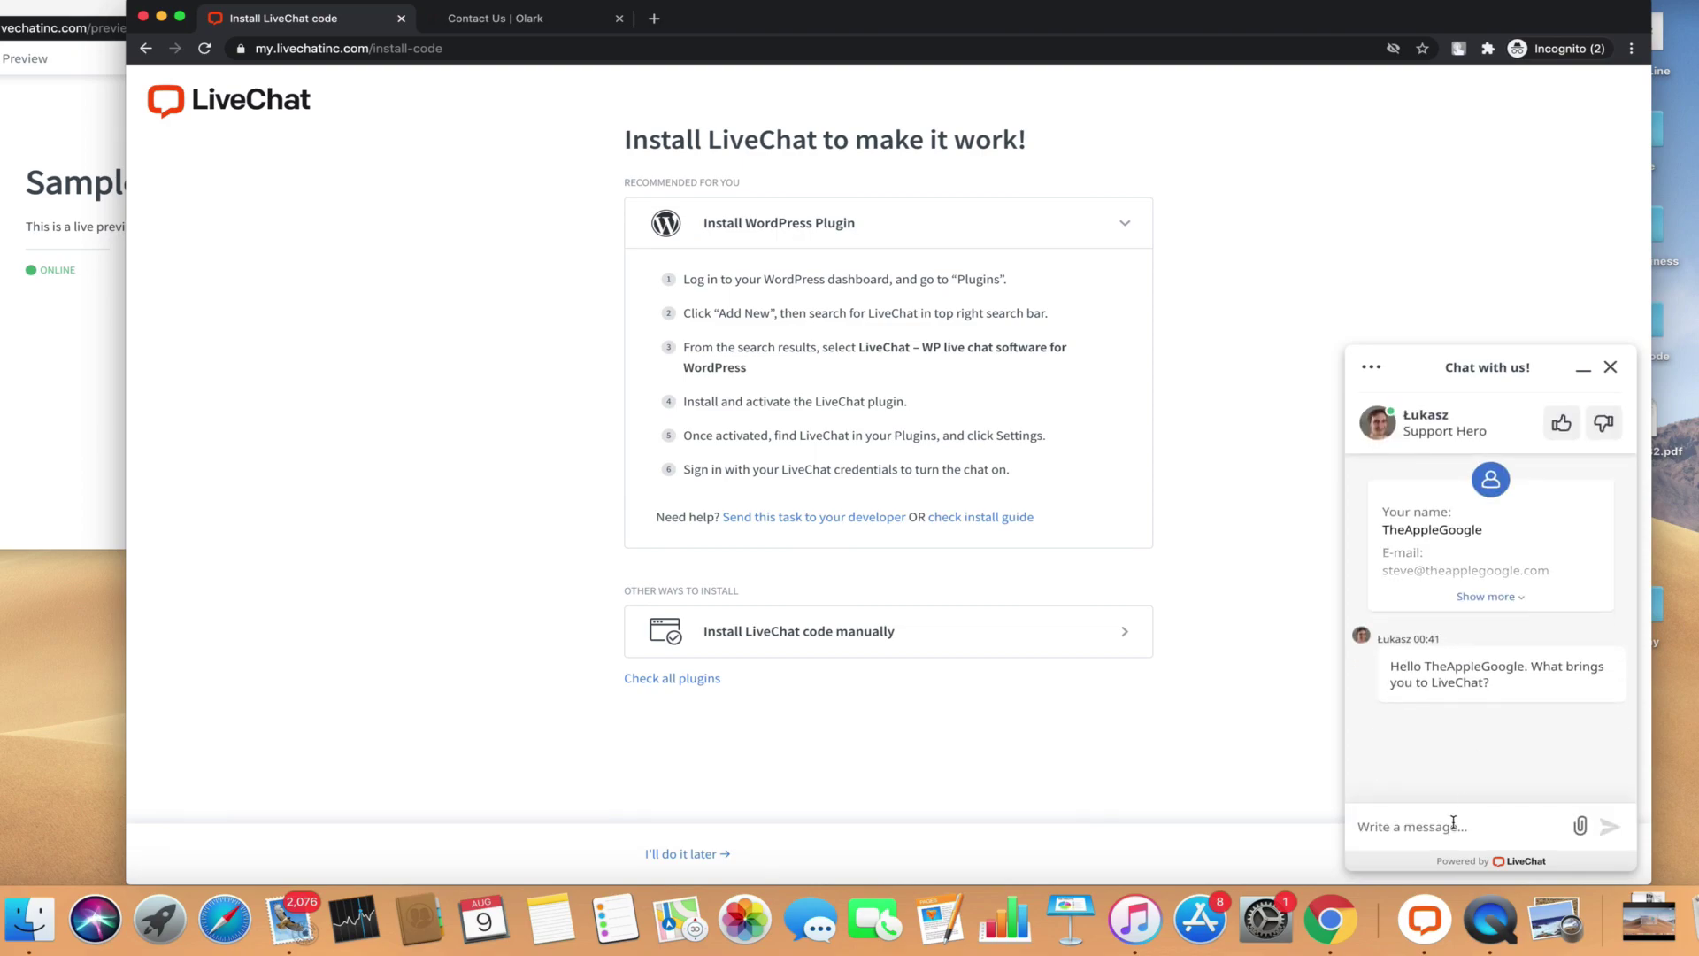
text(Hi)
key(Return)
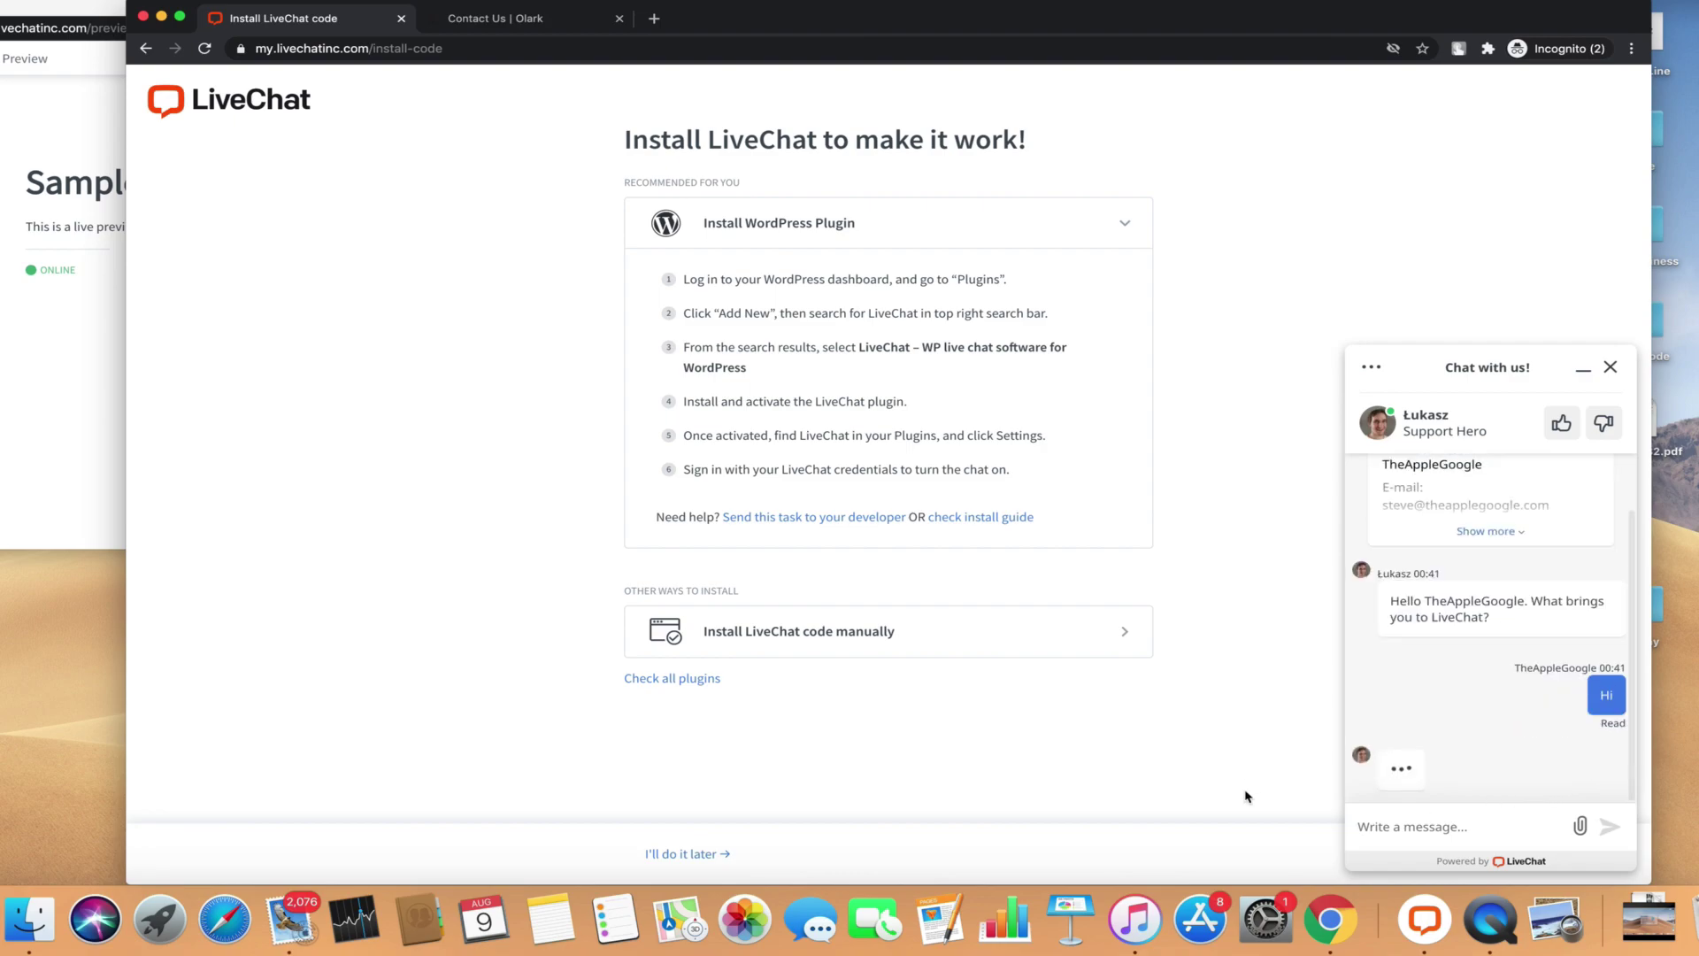
Flip between Olark's contact page and LiveChat's support chat, ending on Olark
click(491, 17)
click(306, 17)
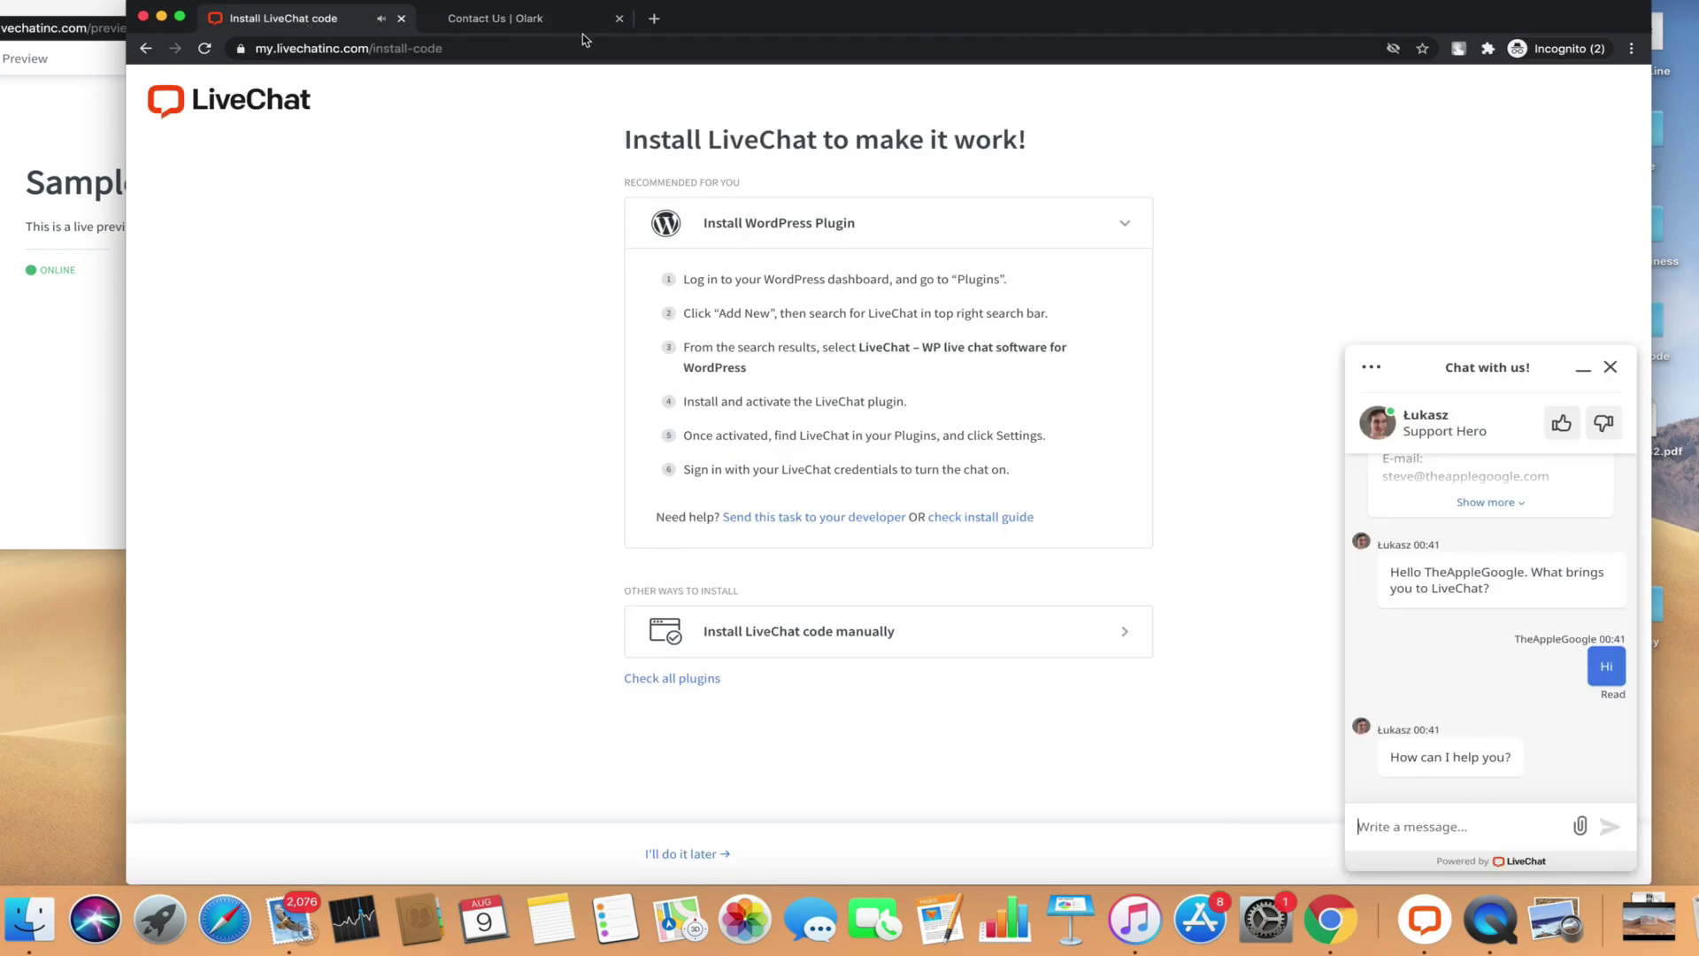
click(551, 18)
View Olark's chat box branding features, then return to LiveChat's support chat tab
click(523, 109)
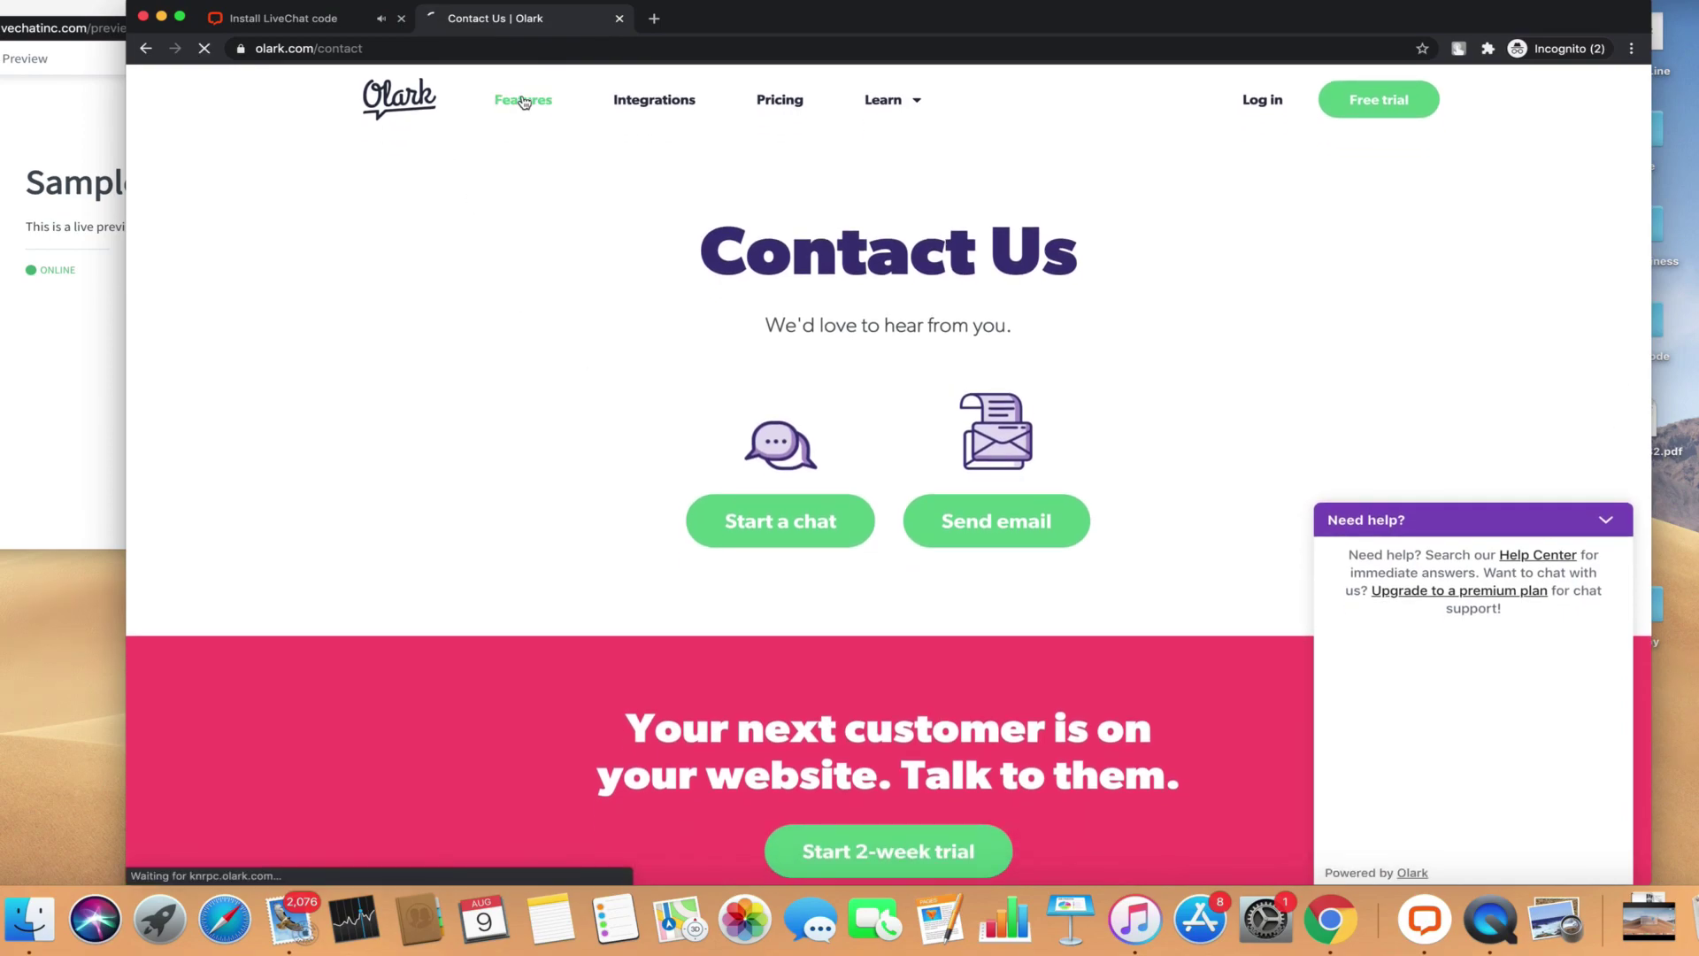
scroll(956, 352, down, 5)
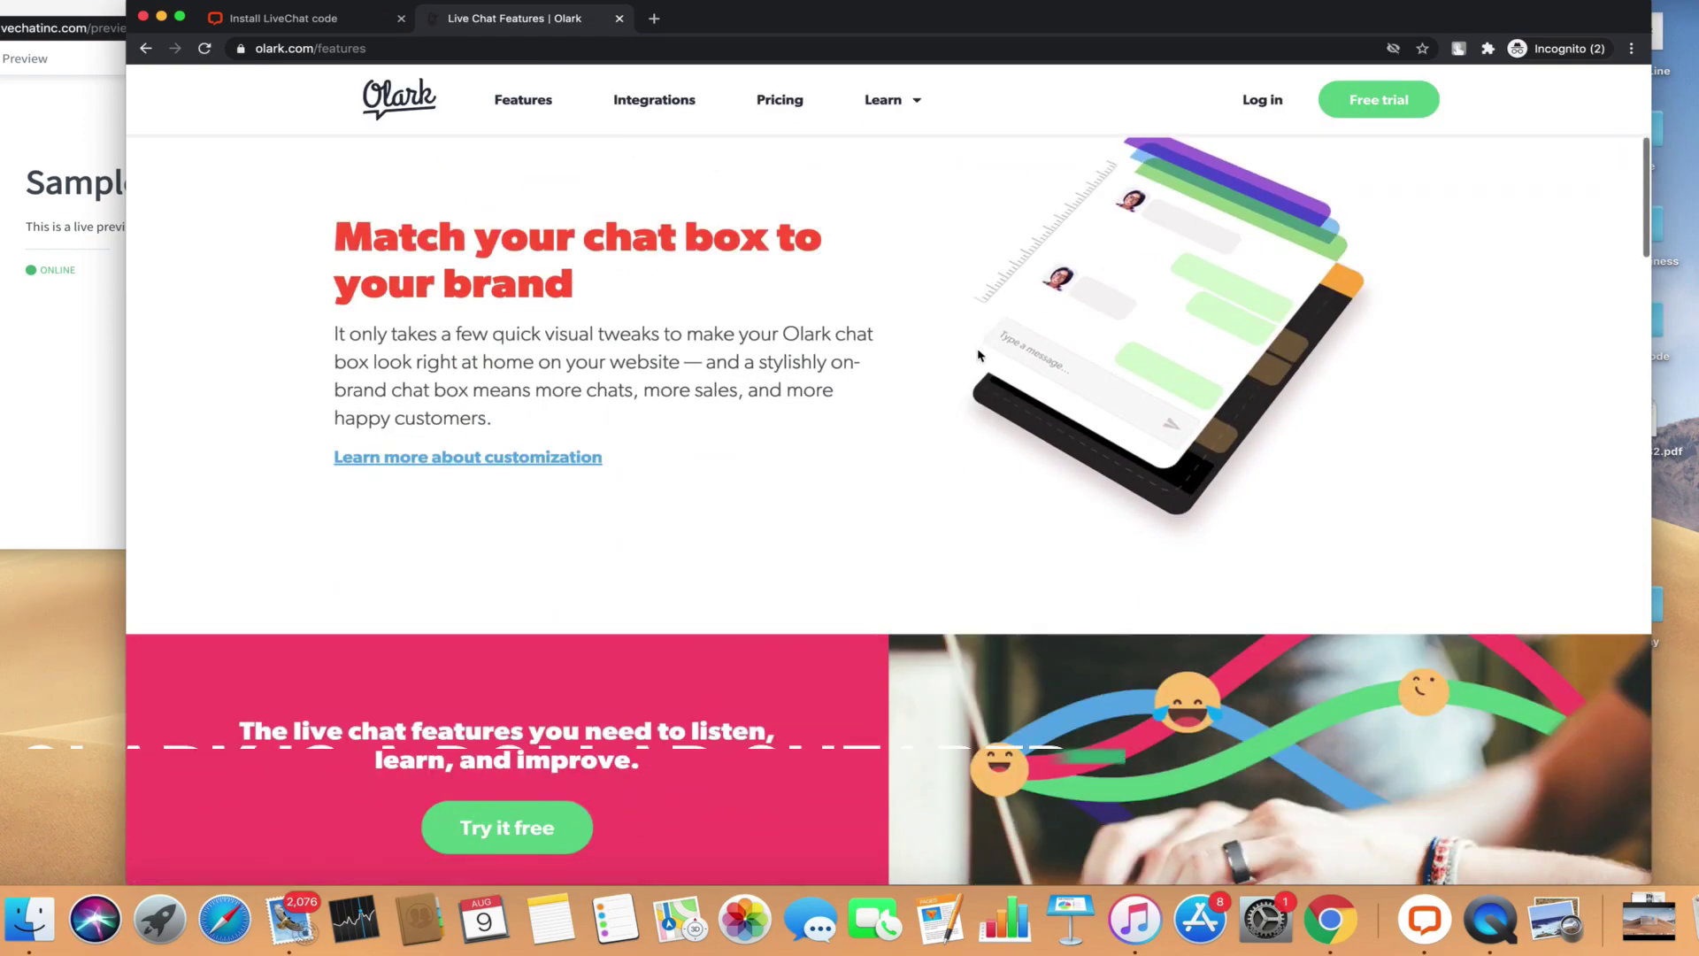
key(ctrl+Tab)
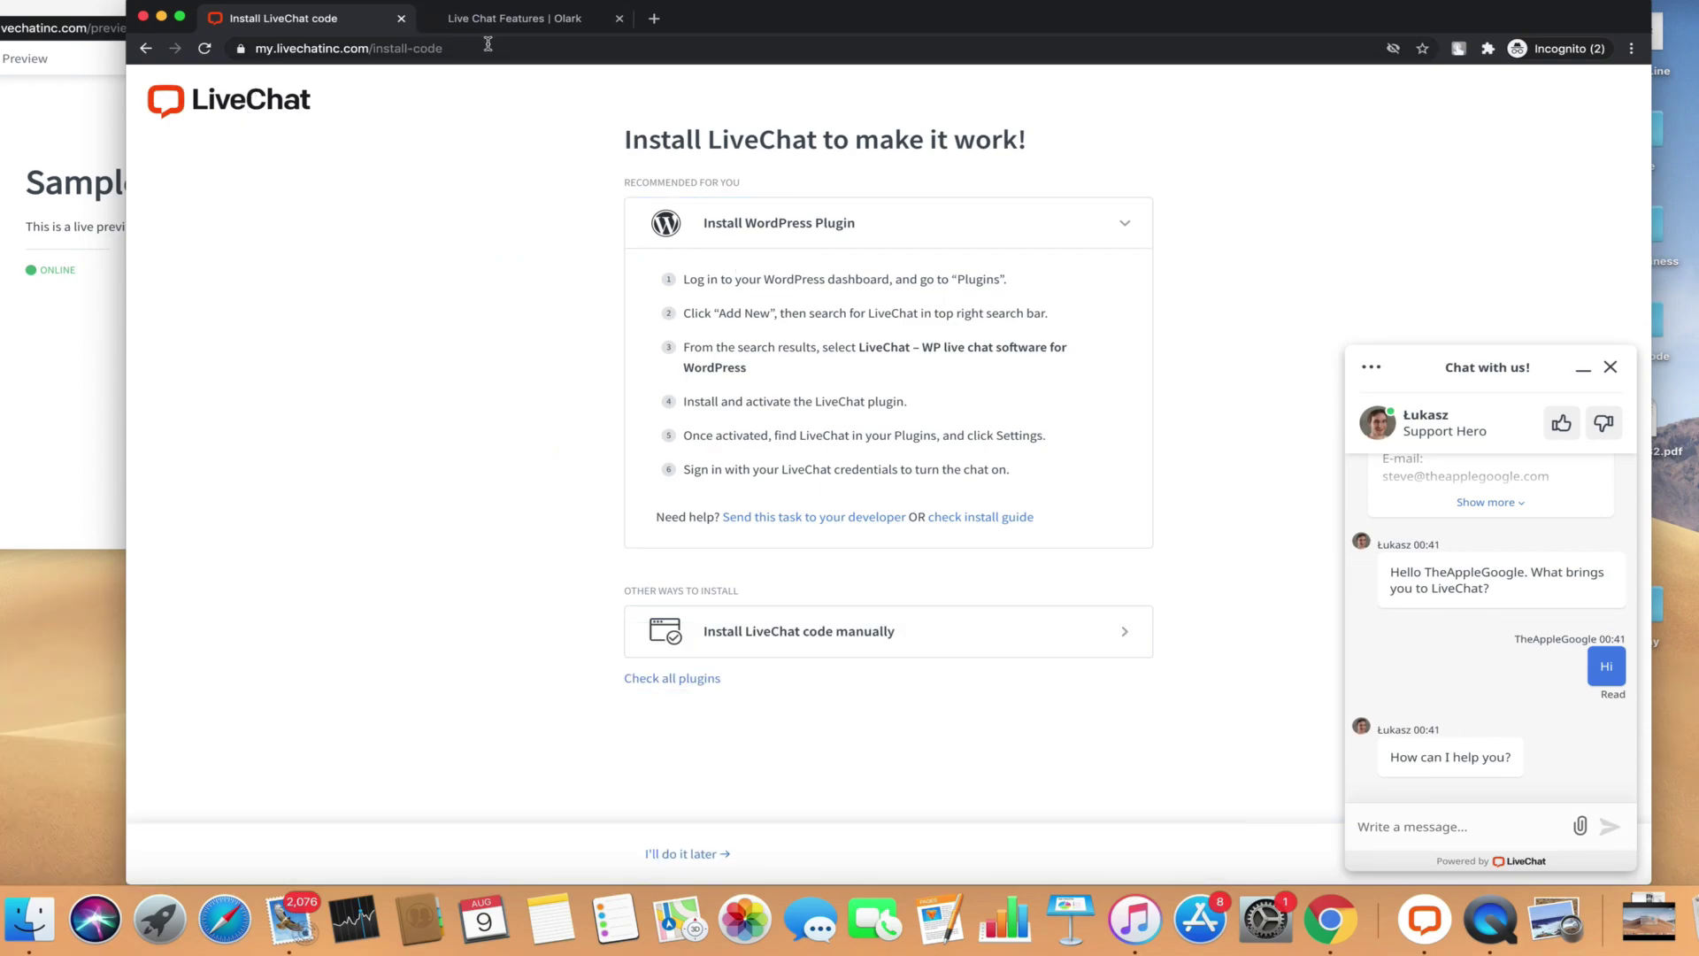
click(488, 48)
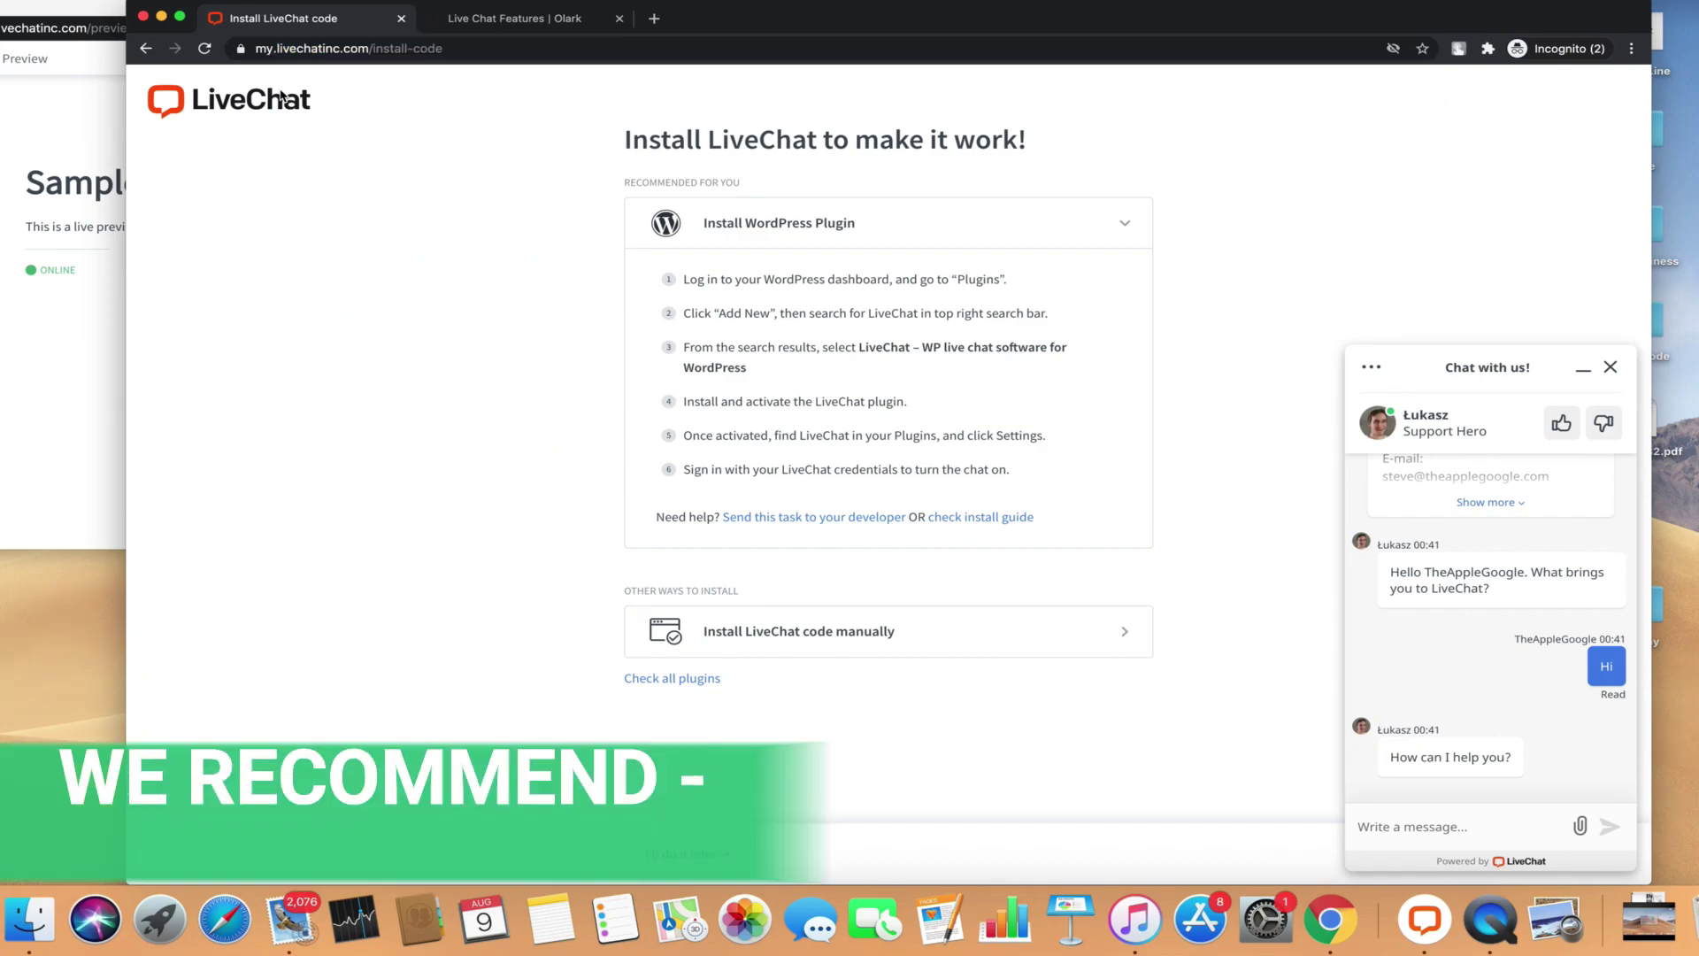
click(683, 299)
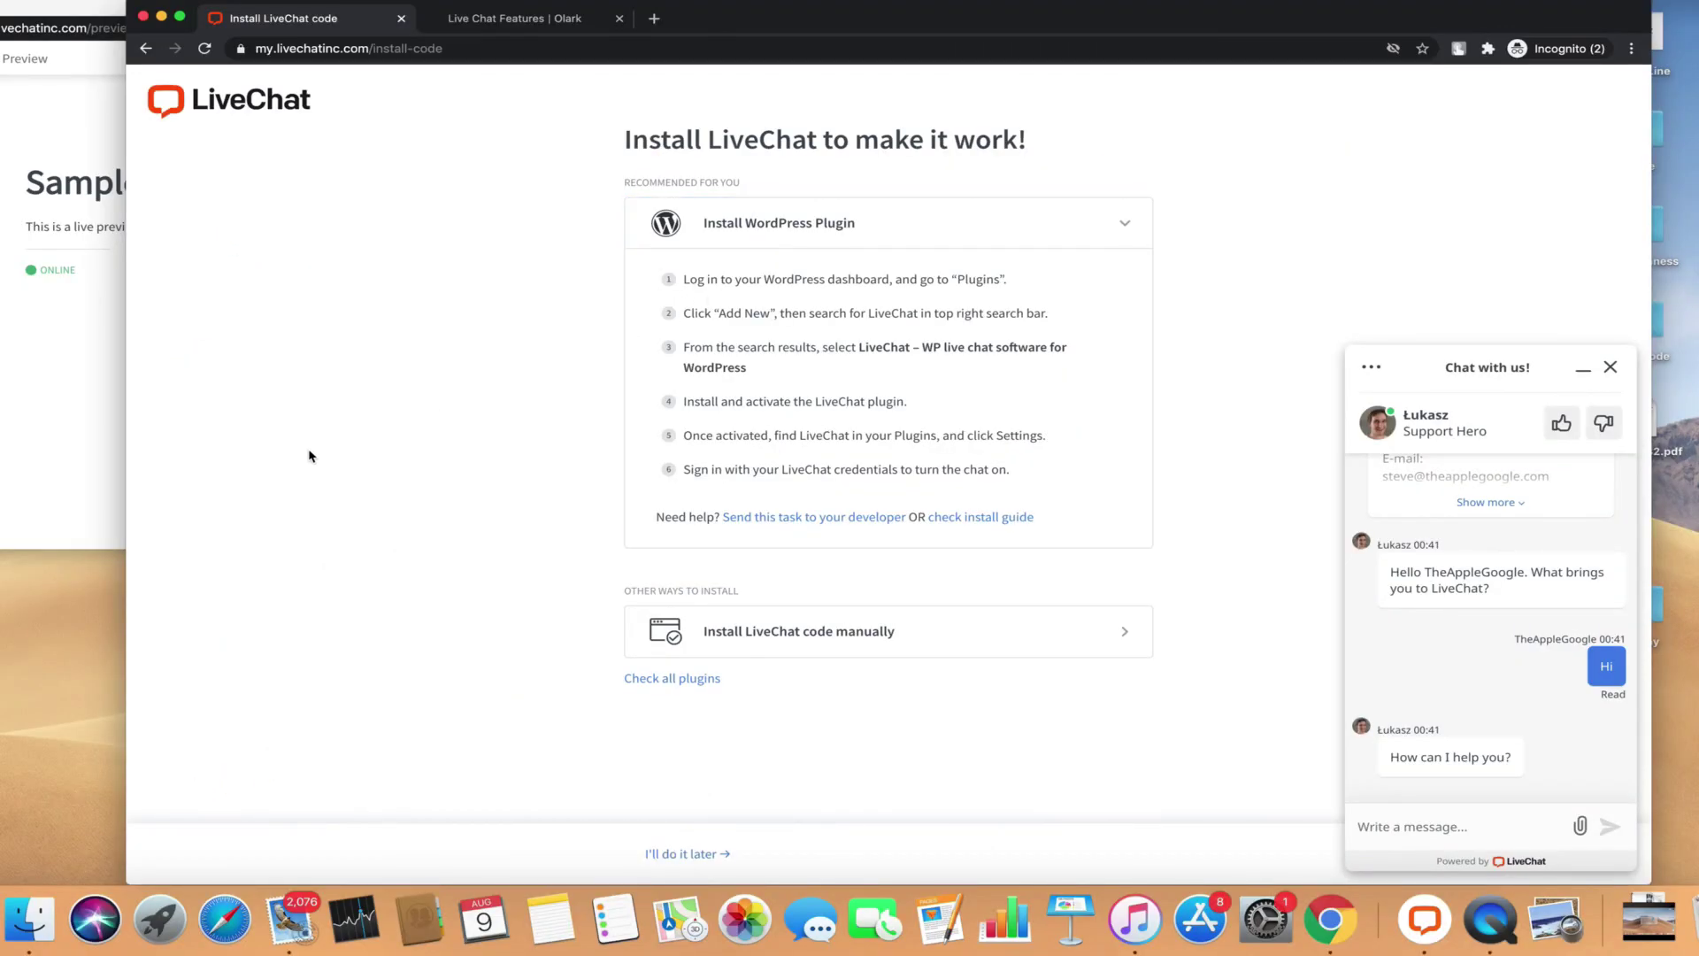